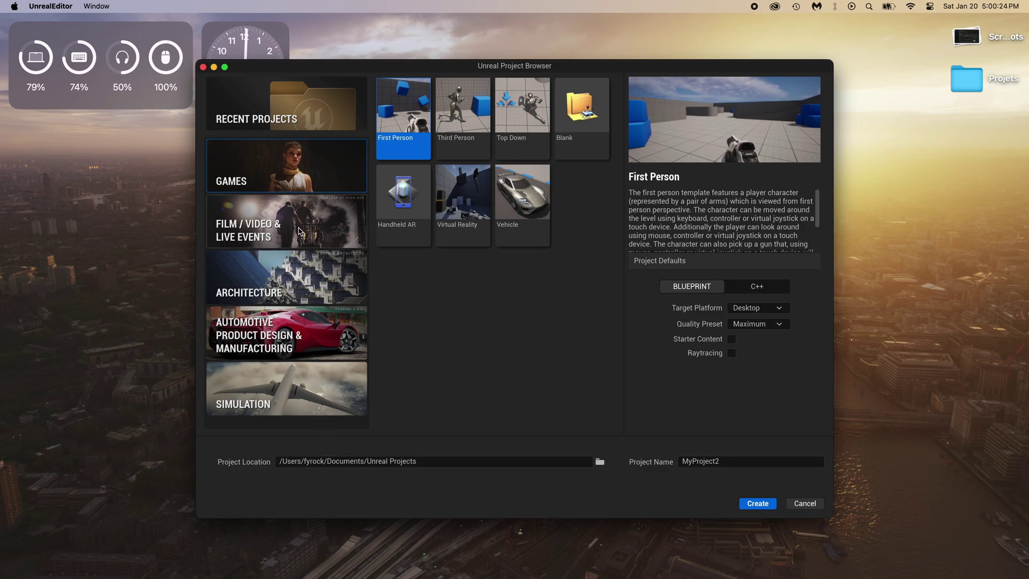
Create a Film / Video & Live Events project from the Blank template, named burntforest.
{"action": "left_click", "coordinate": [299, 221]}
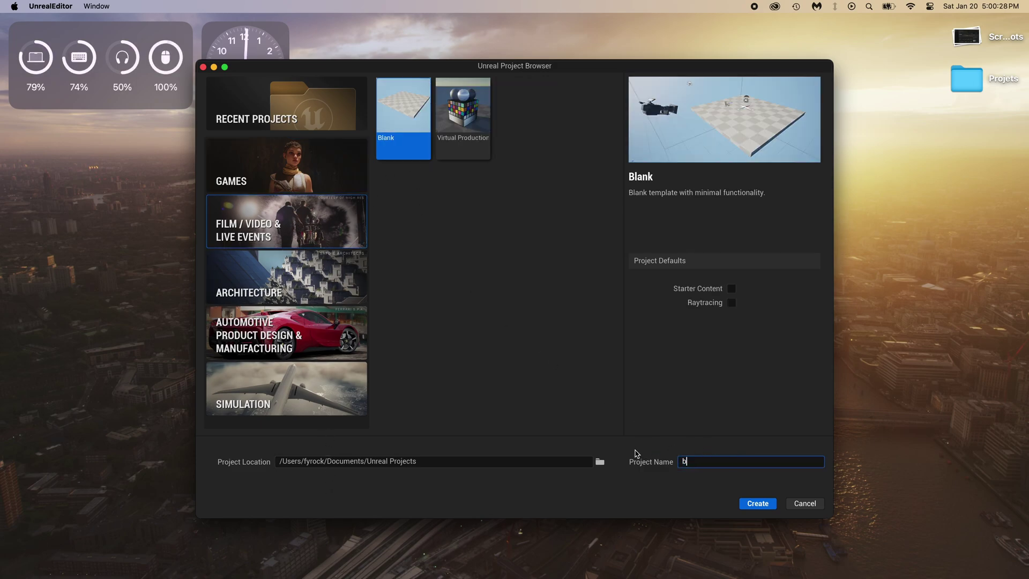
{"action": "left_click", "coordinate": [750, 500]}
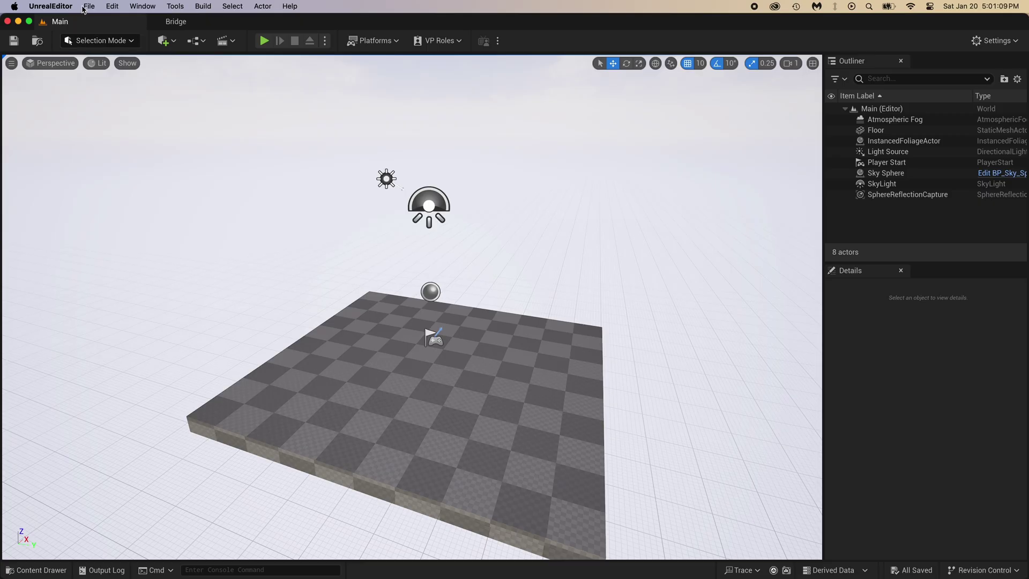
Create a new level from the Basic template.
{"action": "left_click", "coordinate": [89, 6]}
{"action": "left_click", "coordinate": [92, 21]}
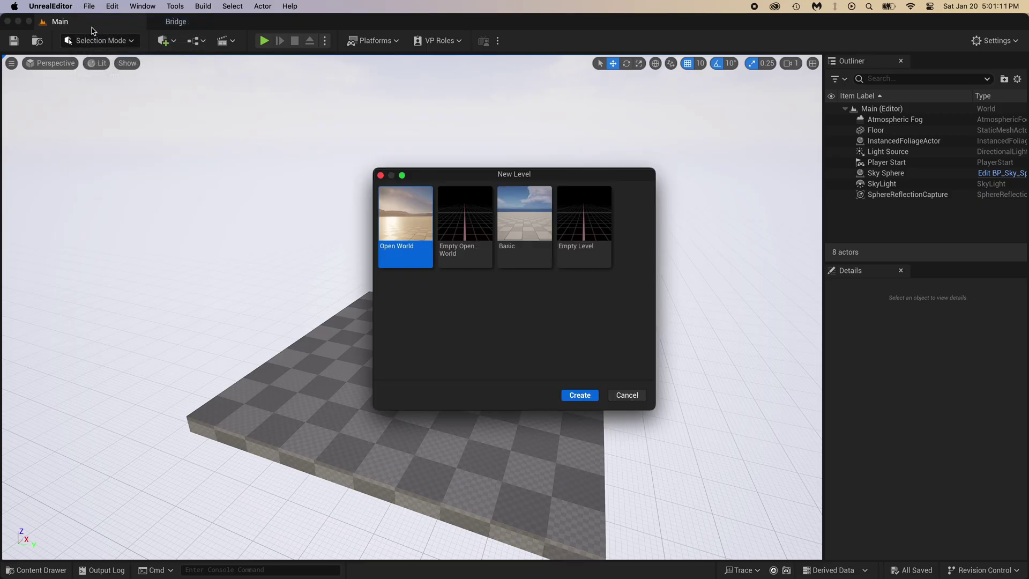
{"action": "left_click", "coordinate": [531, 241]}
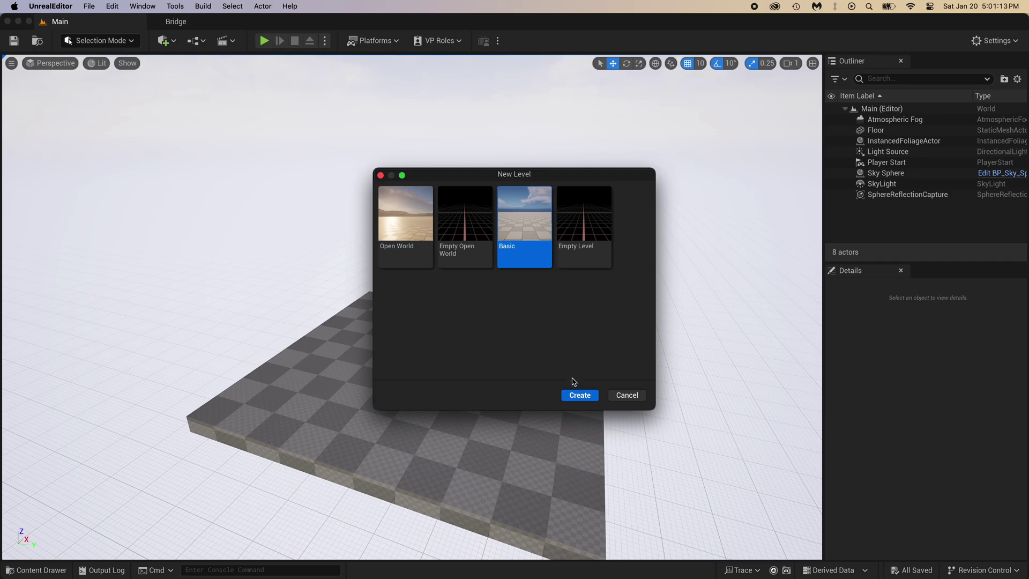
{"action": "left_click", "coordinate": [580, 395]}
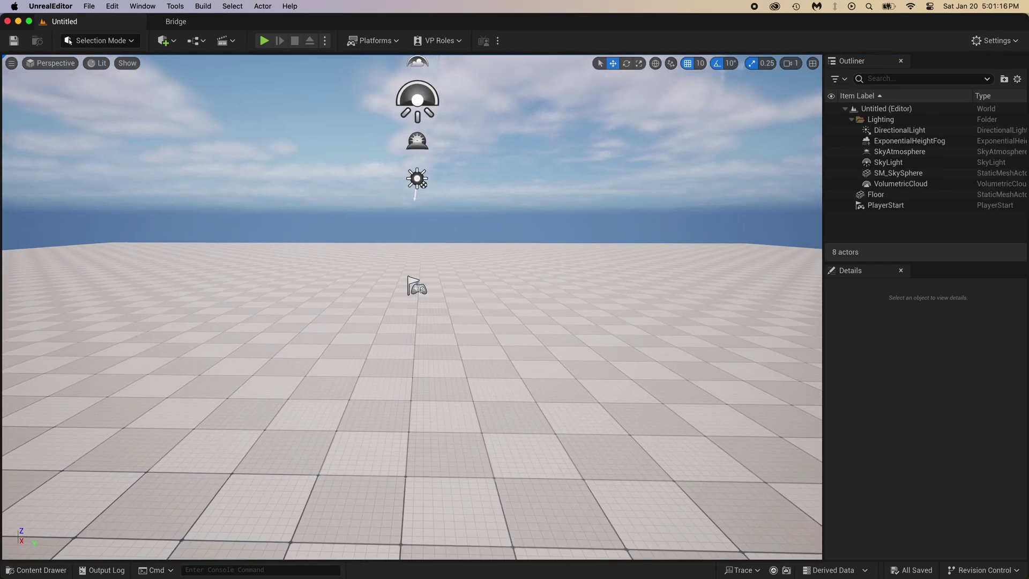
Delete the PlayerStart and Floor actors from the new level.
{"action": "left_click", "coordinate": [419, 288]}
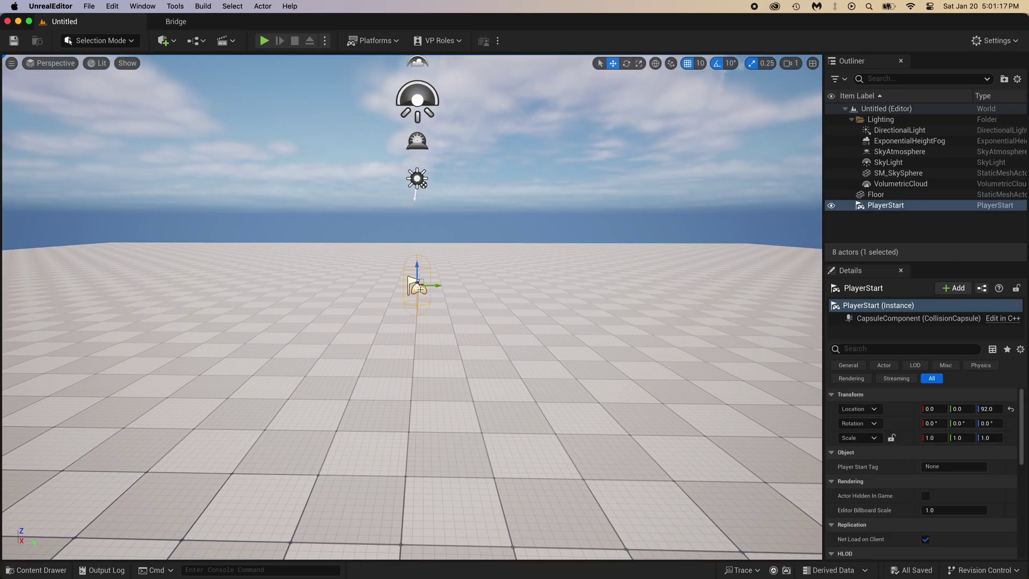
{"action": "key", "text": "Delete"}
{"action": "right_click_drag", "start_coordinate": [419, 288], "coordinate": [358, 343]}
{"action": "left_click", "coordinate": [477, 233]}
{"action": "scroll", "coordinate": [479, 238], "scroll_direction": "down", "scroll_amount": 5}
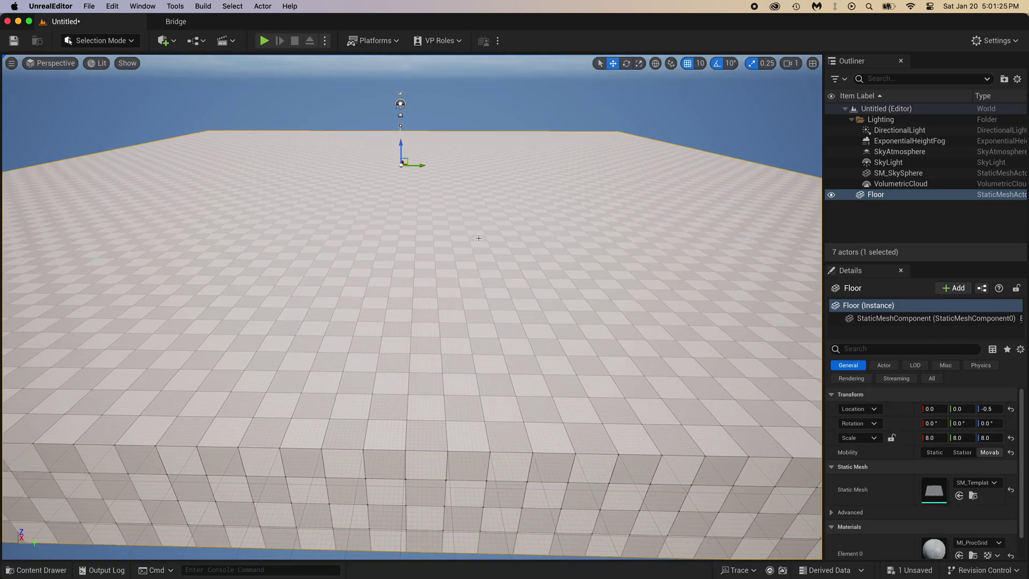
{"action": "key", "text": "Delete"}
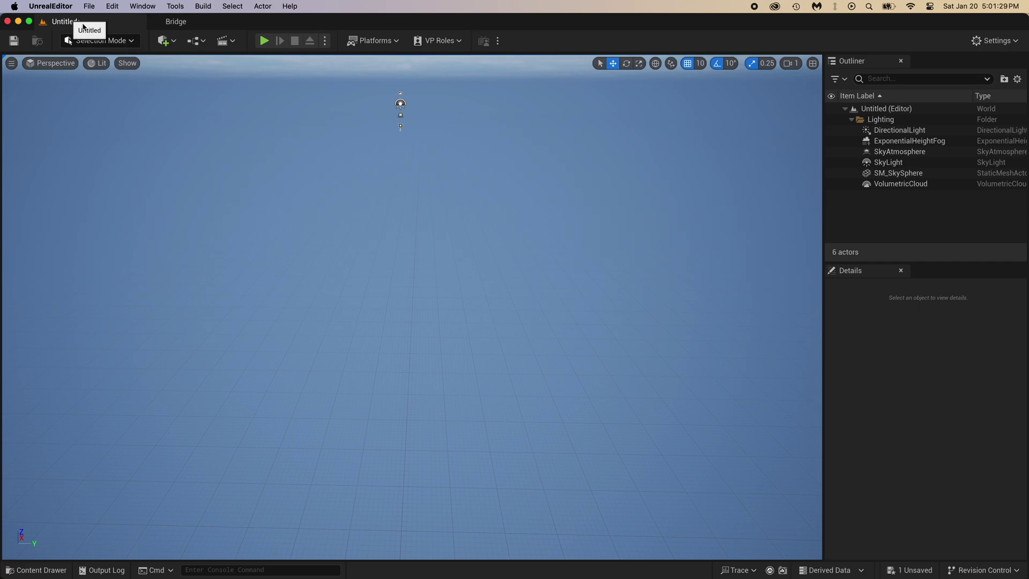
Save the level in the Content folder as forest.
{"action": "key", "text": "super+s"}
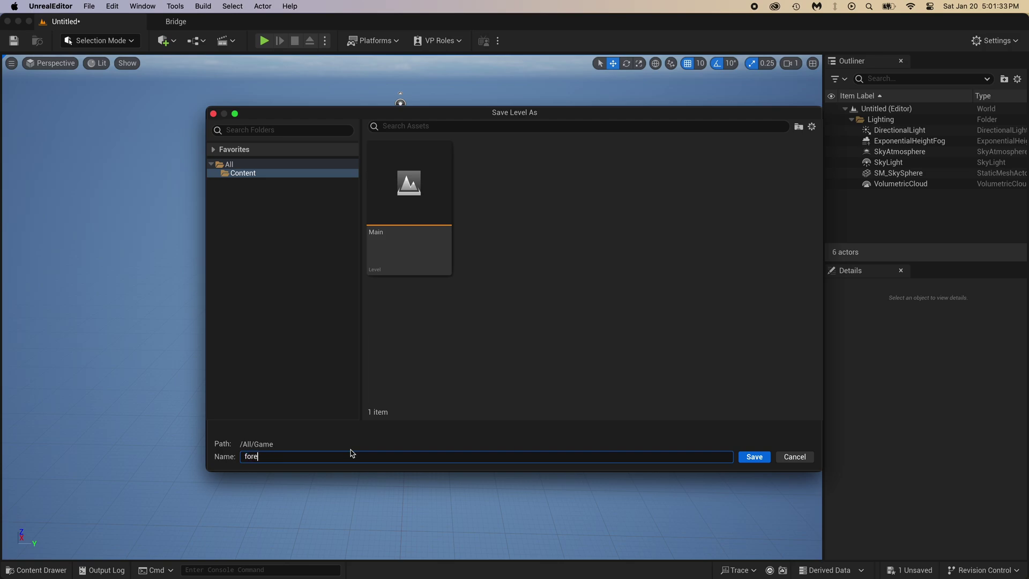
{"action": "left_click", "coordinate": [747, 459]}
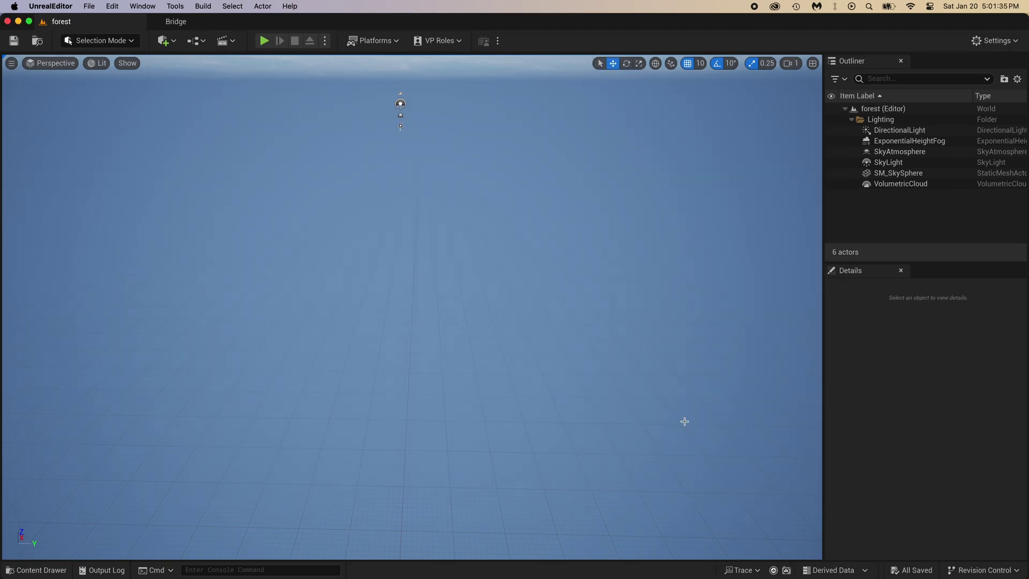
Open the Main level from the project's Content folder.
{"action": "key", "text": "ctrl+space"}
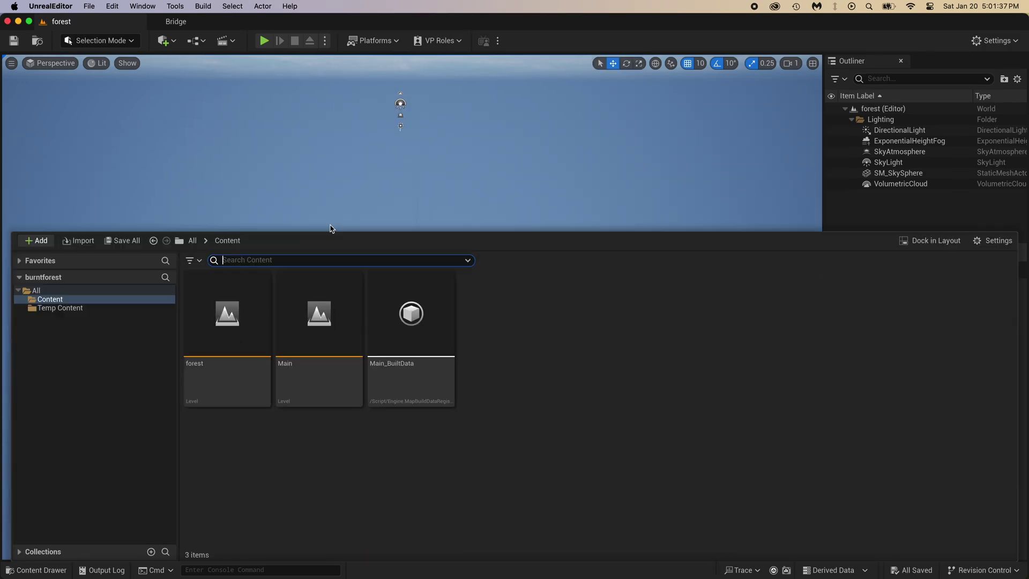
{"action": "left_click", "coordinate": [217, 325]}
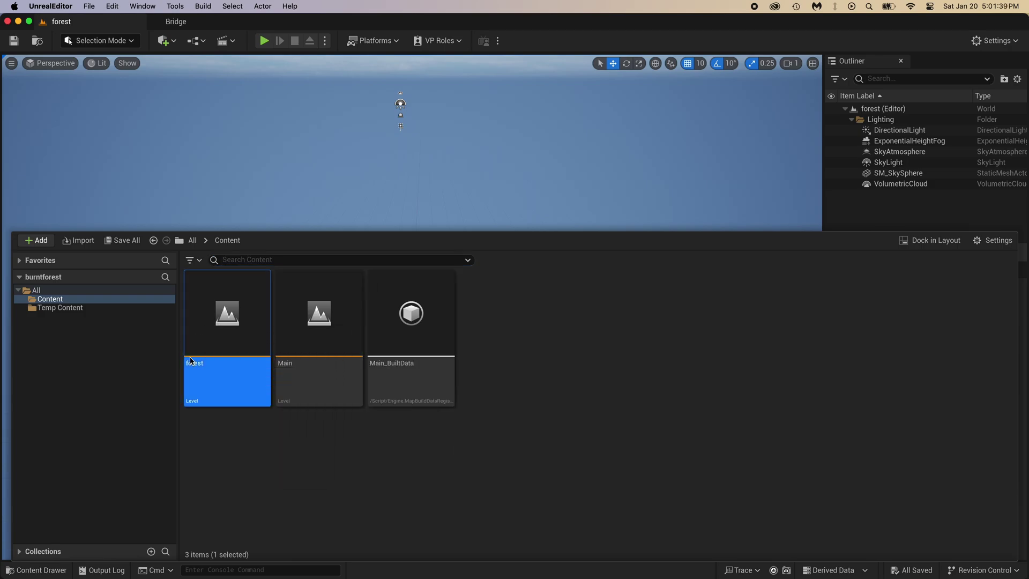
{"action": "left_click", "coordinate": [321, 357]}
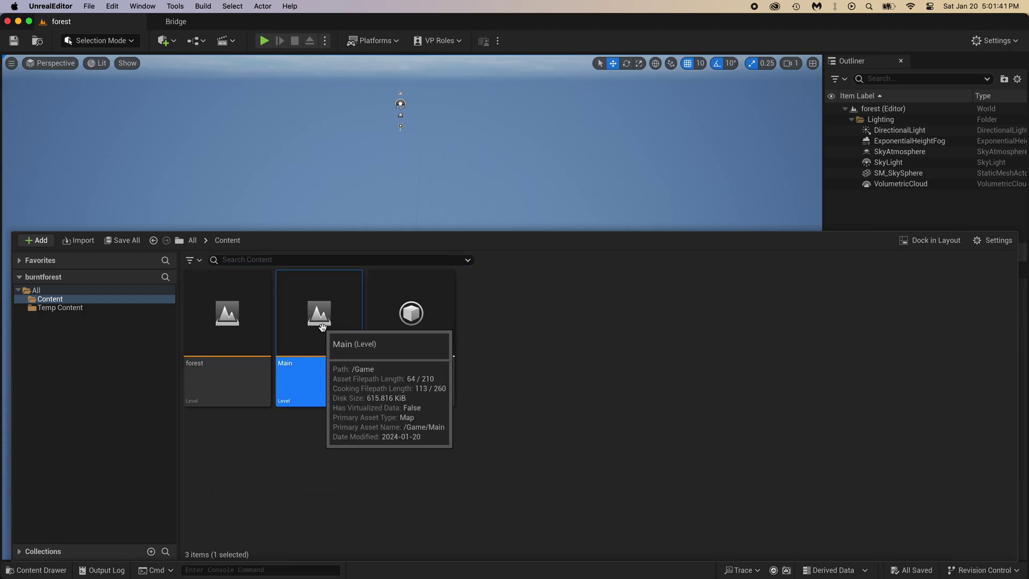
{"action": "double_click", "coordinate": [324, 330]}
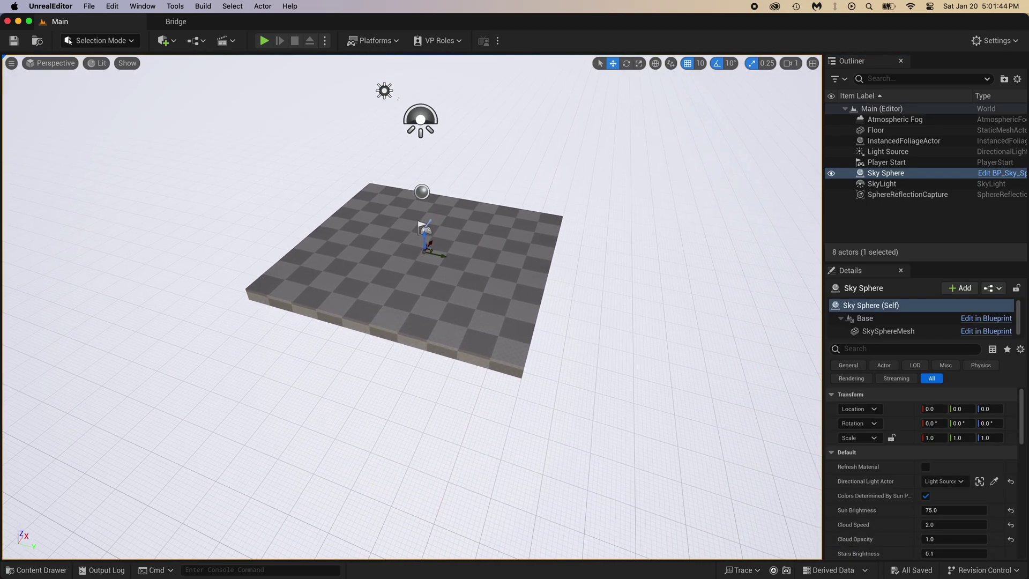
{"action": "mouse_move", "coordinate": [526, 162]}
{"action": "right_mouse_down"}
{"action": "mouse_move", "coordinate": [532, 156]}
{"action": "mouse_move", "coordinate": [526, 163]}
{"action": "right_mouse_up"}
Reopen the forest level from the project's Content folder.
{"action": "key", "text": "ctrl+space"}
{"action": "left_click", "coordinate": [225, 332]}
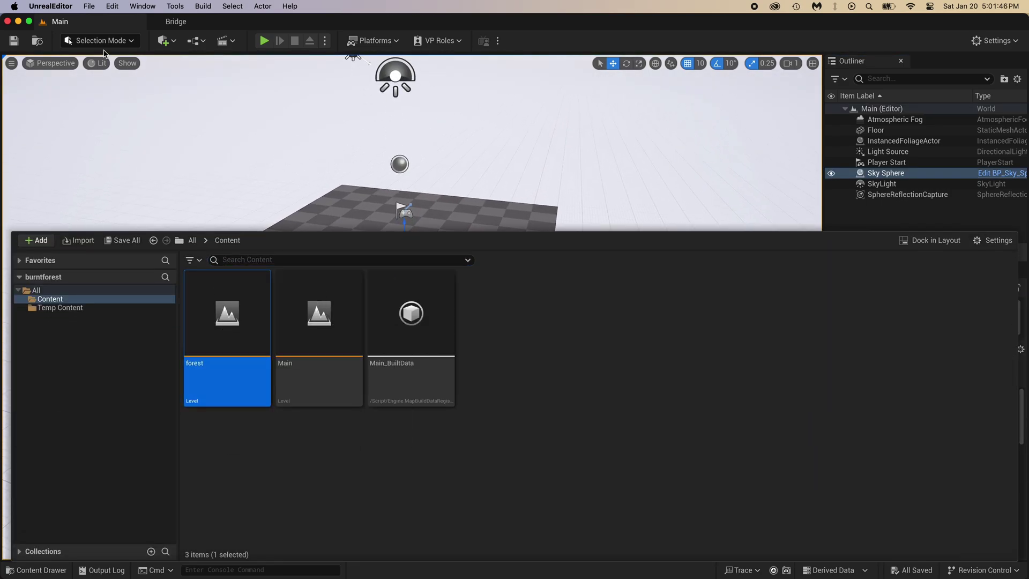
{"action": "left_click", "coordinate": [93, 4]}
{"action": "left_click", "coordinate": [94, 6]}
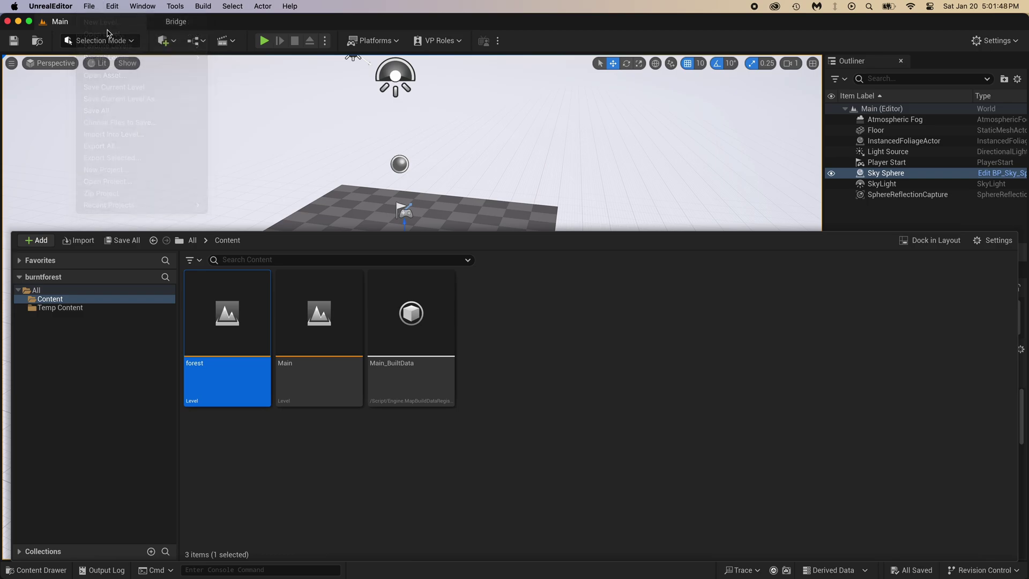
{"action": "double_click", "coordinate": [215, 335]}
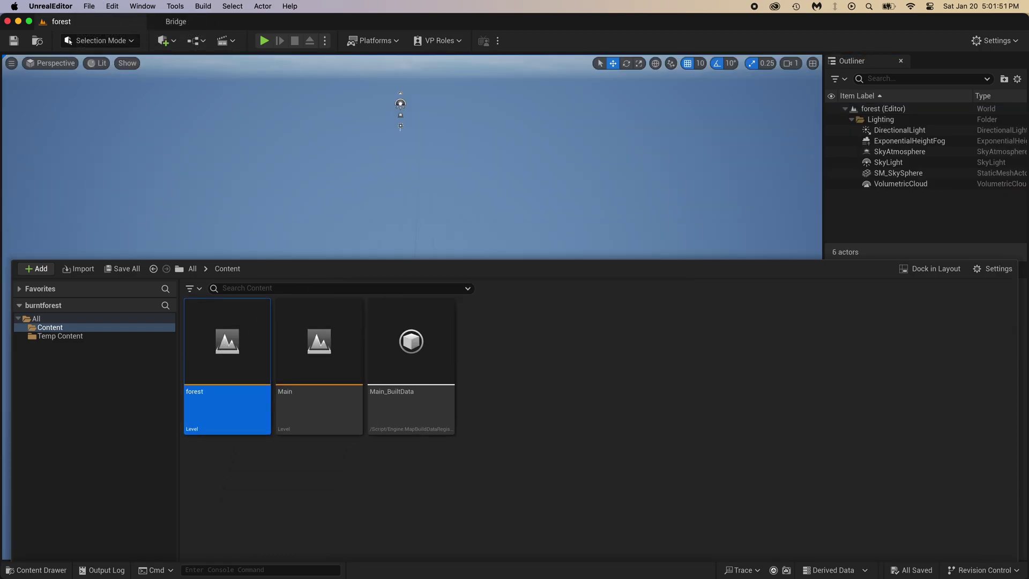
{"action": "left_click", "coordinate": [413, 187]}
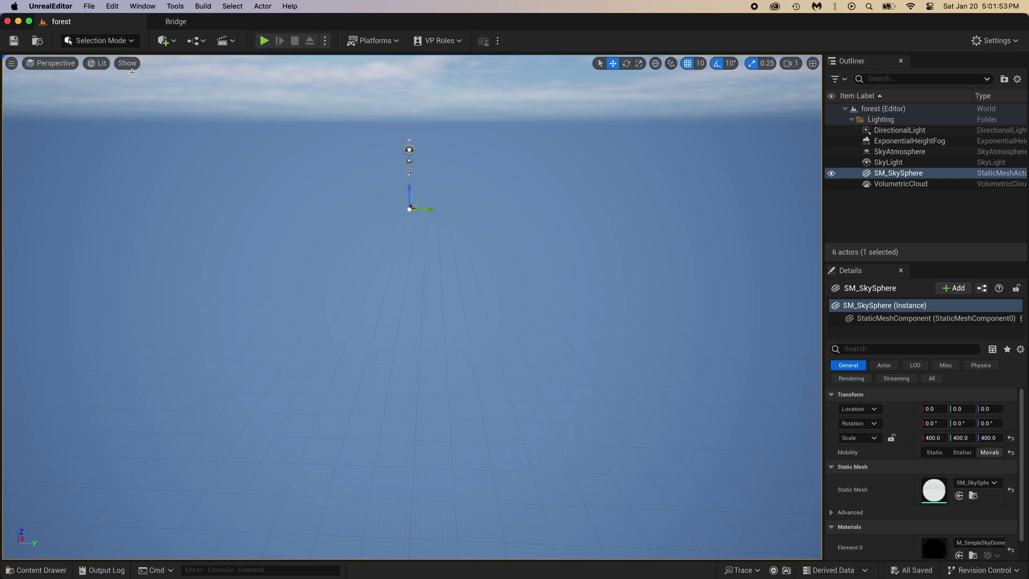
Switch to Landscape mode and create a new landscape of 2 × 2 components.
{"action": "left_click", "coordinate": [107, 41]}
{"action": "left_click", "coordinate": [106, 72]}
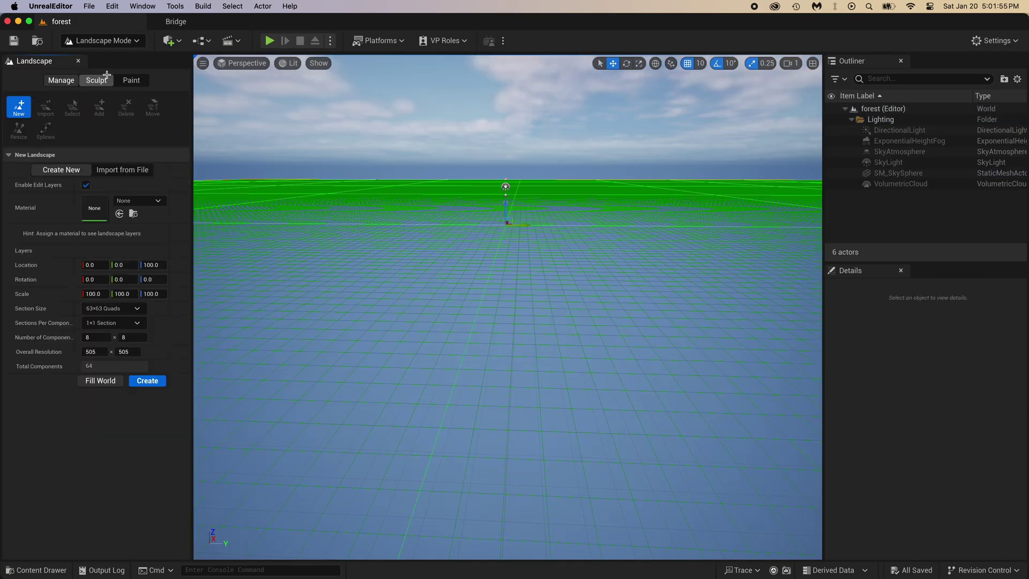
{"action": "right_click_drag", "start_coordinate": [507, 307], "coordinate": [461, 306]}
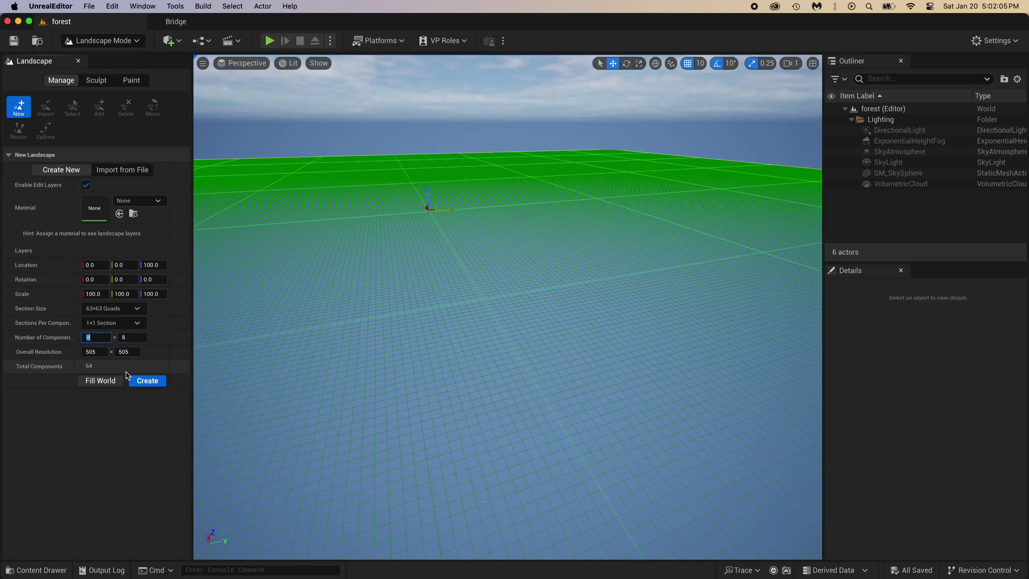
{"action": "type", "text": "4"}
{"action": "key", "text": "Return"}
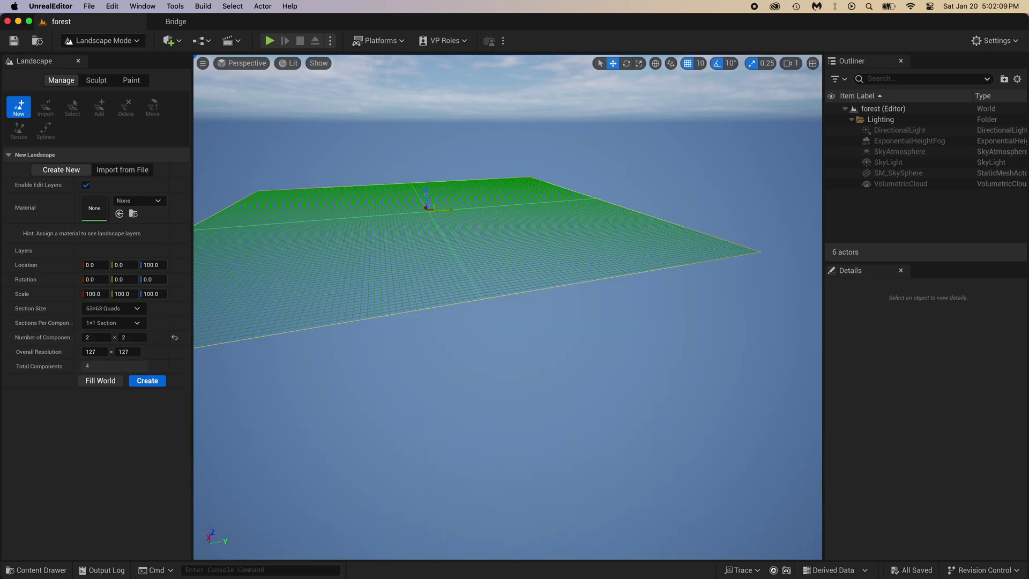
{"action": "right_click_drag", "start_coordinate": [512, 221], "coordinate": [496, 189]}
{"action": "key", "text": "e"}
{"action": "right_click_drag", "start_coordinate": [275, 337], "coordinate": [263, 337]}
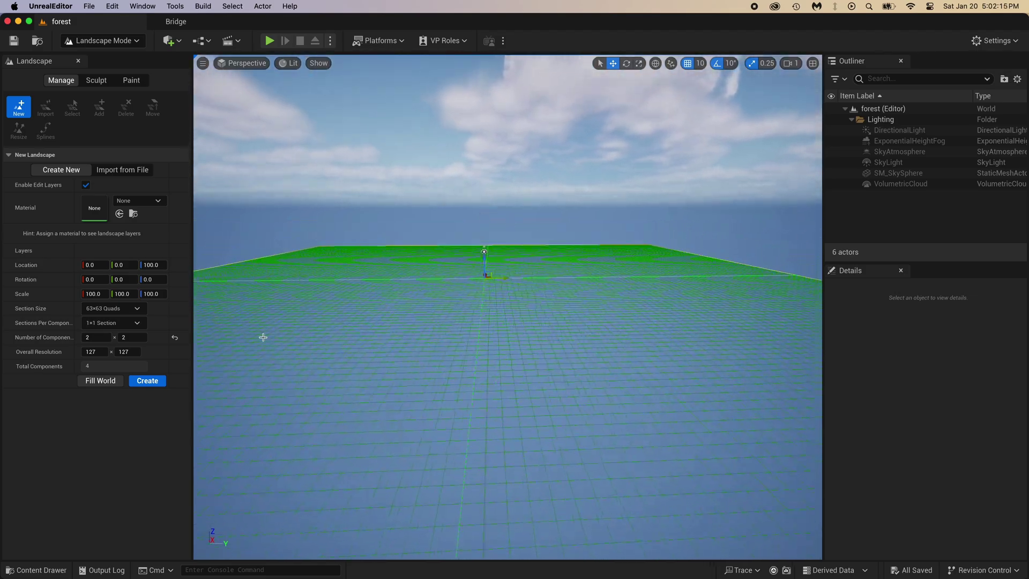
{"action": "left_click", "coordinate": [152, 384]}
Set the sculpt brush size to about 2259, try sculpting the landscape and undo the strokes.
{"action": "mouse_move", "coordinate": [332, 370]}
{"action": "right_mouse_down"}
{"action": "mouse_move", "coordinate": [434, 399]}
{"action": "mouse_move", "coordinate": [648, 388]}
{"action": "mouse_move", "coordinate": [782, 360]}
{"action": "right_mouse_up"}
{"action": "key", "text": "w"}
{"action": "right_click_drag", "start_coordinate": [300, 102], "coordinate": [314, 111]}
{"action": "key", "text": "e"}
{"action": "key", "text": "e"}
{"action": "right_click_drag", "start_coordinate": [230, 188], "coordinate": [223, 221]}
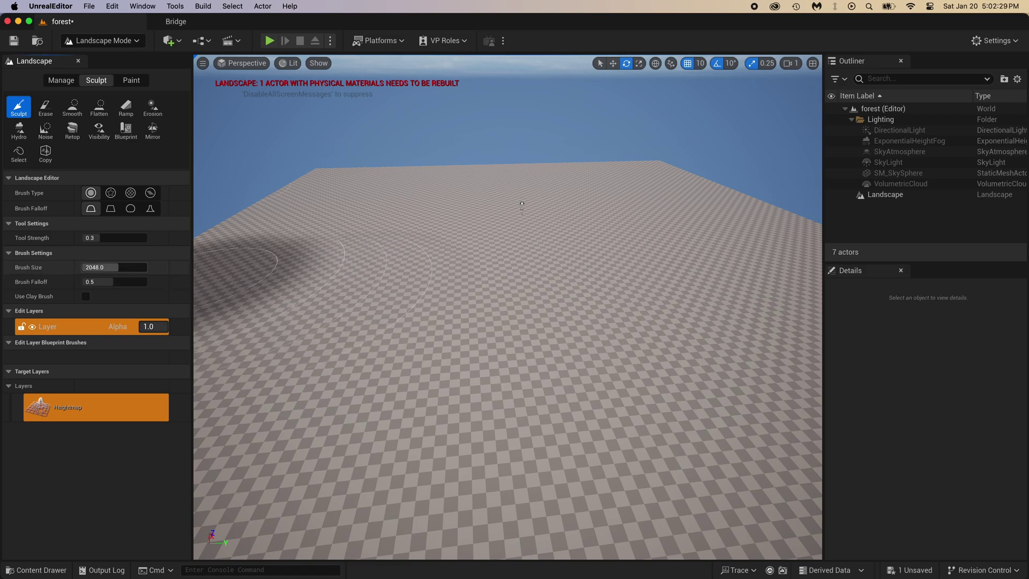
{"action": "mouse_move", "coordinate": [118, 268]}
{"action": "left_mouse_down"}
{"action": "mouse_move", "coordinate": [141, 268]}
{"action": "mouse_move", "coordinate": [121, 267]}
{"action": "left_mouse_up"}
{"action": "key", "text": "super+z"}
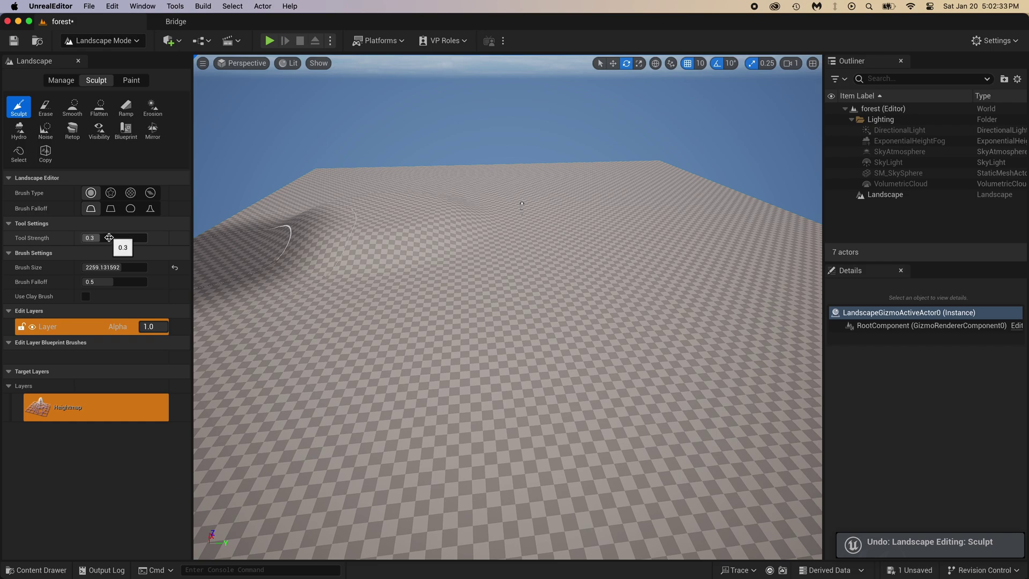
{"action": "left_click_drag", "start_coordinate": [403, 227], "coordinate": [403, 228]}
{"action": "key", "text": "super+z"}
Lower the sculpt tool strength to 0.036, try a stroke on the landscape and undo it.
{"action": "left_click", "coordinate": [131, 252]}
{"action": "left_click", "coordinate": [124, 254]}
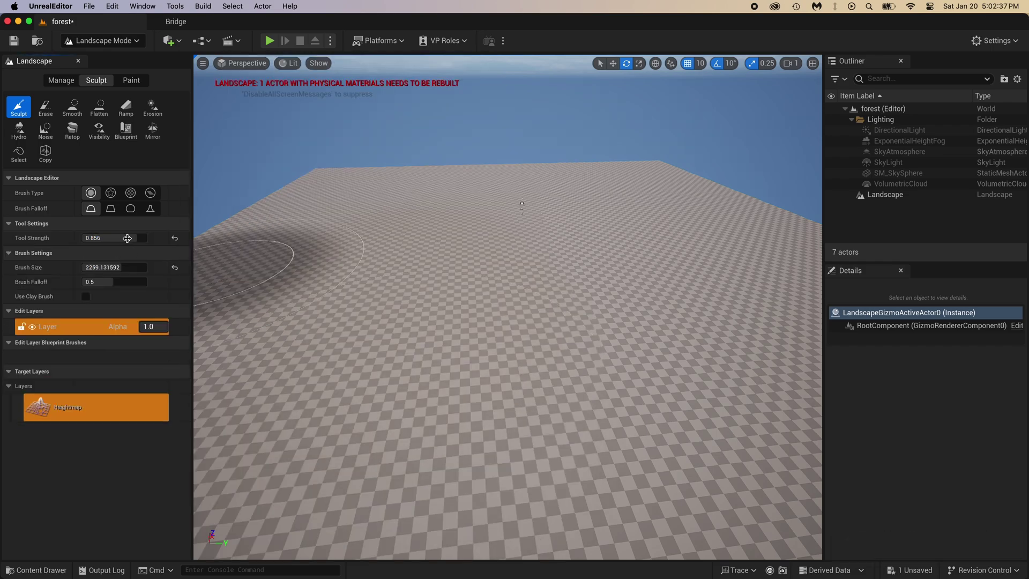
{"action": "left_click_drag", "start_coordinate": [127, 237], "coordinate": [85, 237]}
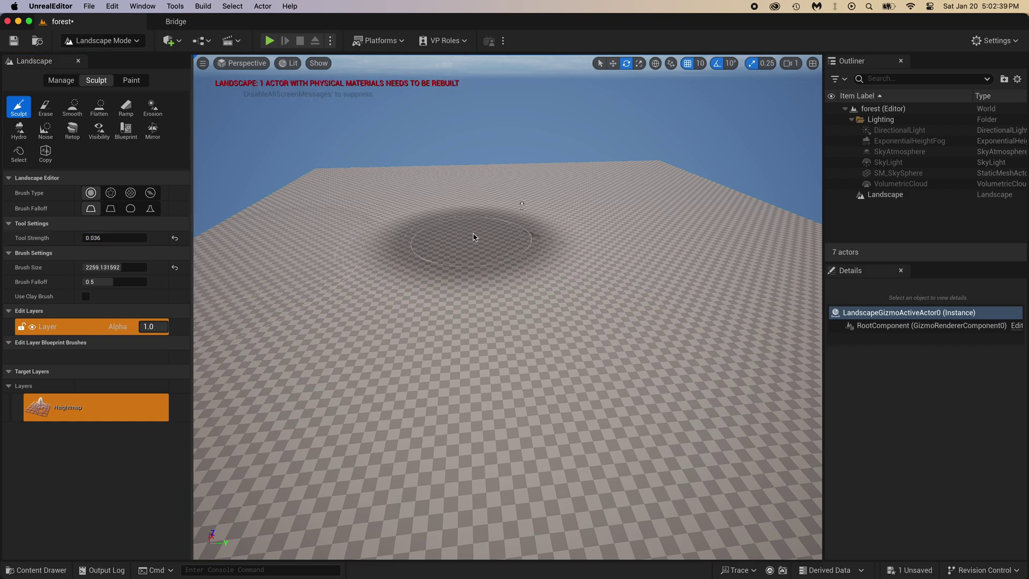
{"action": "left_click_drag", "start_coordinate": [610, 248], "coordinate": [572, 249]}
{"action": "key", "text": "super+z"}
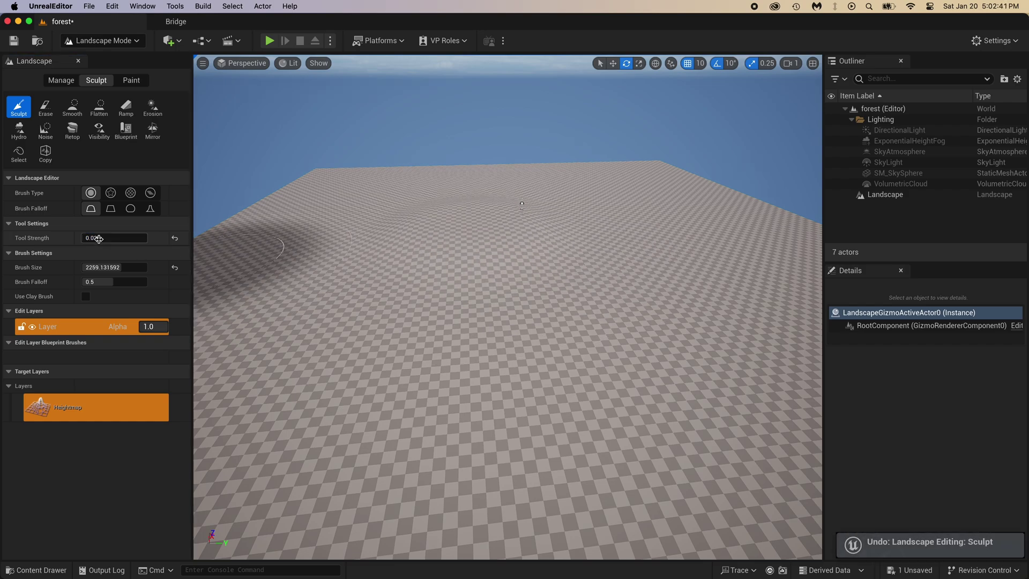
Set the sculpt brush size to about 639 and sculpt gentle bumps into the landscape.
{"action": "left_click_drag", "start_coordinate": [121, 267], "coordinate": [94, 268]}
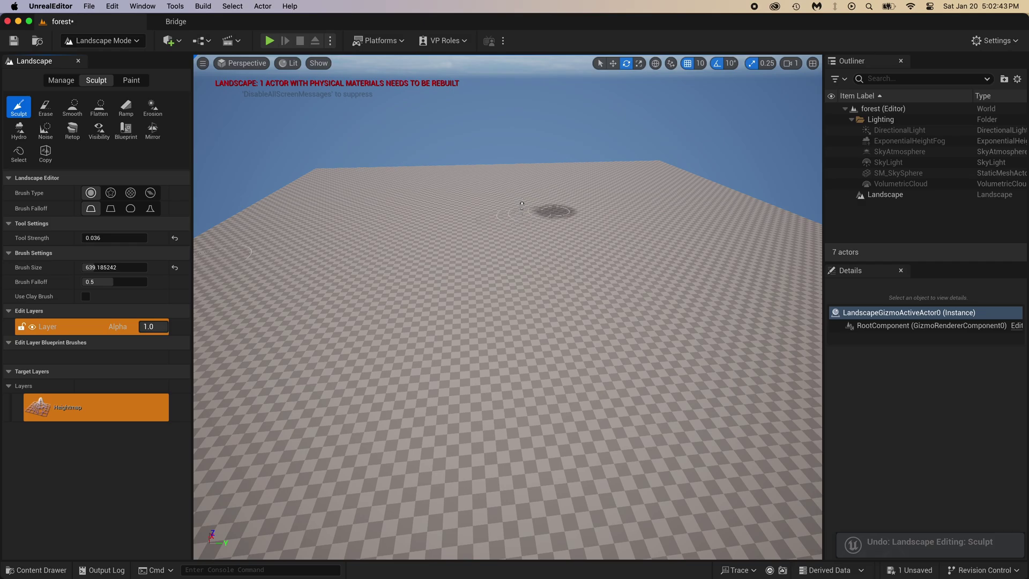
{"action": "key", "text": "w"}
{"action": "mouse_move", "coordinate": [554, 212]}
{"action": "right_mouse_down"}
{"action": "mouse_move", "coordinate": [576, 230]}
{"action": "mouse_move", "coordinate": [737, 228]}
{"action": "mouse_move", "coordinate": [643, 263]}
{"action": "mouse_move", "coordinate": [616, 241]}
{"action": "mouse_move", "coordinate": [568, 279]}
{"action": "right_mouse_up"}
{"action": "right_click_drag", "start_coordinate": [503, 490], "coordinate": [499, 220]}
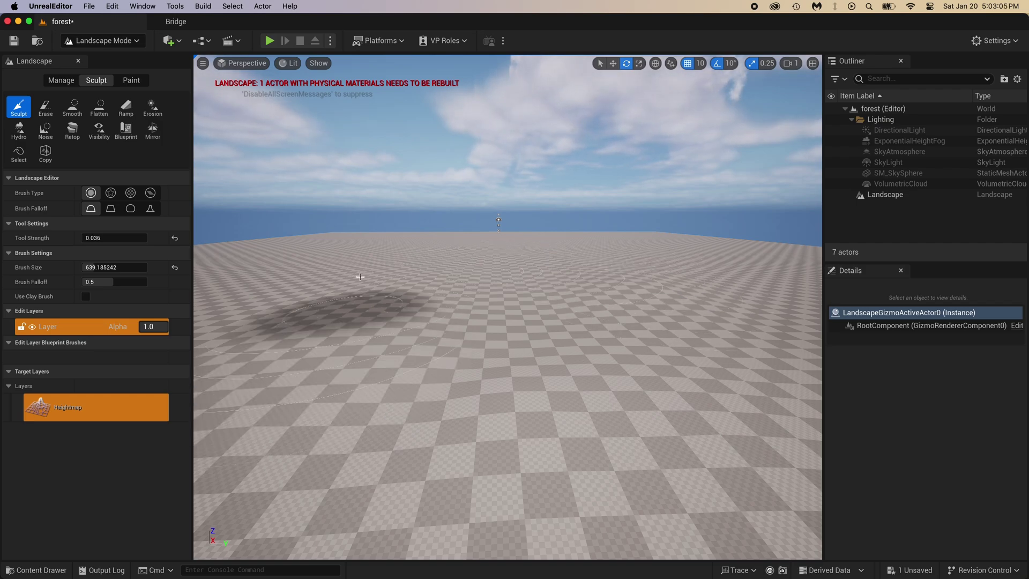
Raise the sculpt tool strength to 0.072 and sculpt more gentle mounds across the far part of the landscape.
{"action": "left_click_drag", "start_coordinate": [90, 238], "coordinate": [93, 237]}
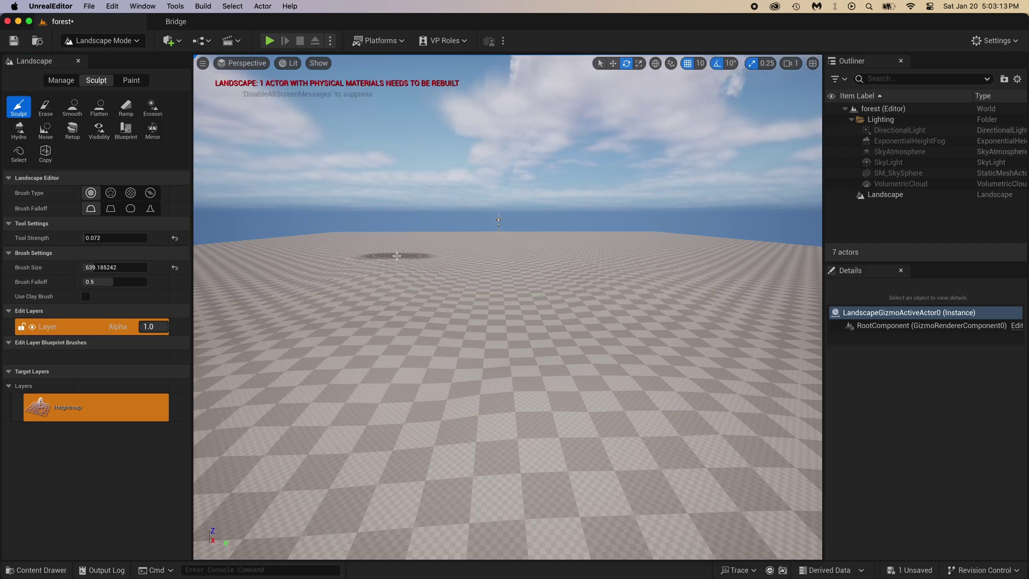
{"action": "mouse_move", "coordinate": [396, 268]}
{"action": "left_mouse_down"}
{"action": "mouse_move", "coordinate": [581, 254]}
{"action": "mouse_move", "coordinate": [538, 310]}
{"action": "mouse_move", "coordinate": [316, 259]}
{"action": "left_mouse_up"}
{"action": "right_click_drag", "start_coordinate": [396, 246], "coordinate": [396, 214]}
{"action": "right_click_drag", "start_coordinate": [396, 214], "coordinate": [397, 230]}
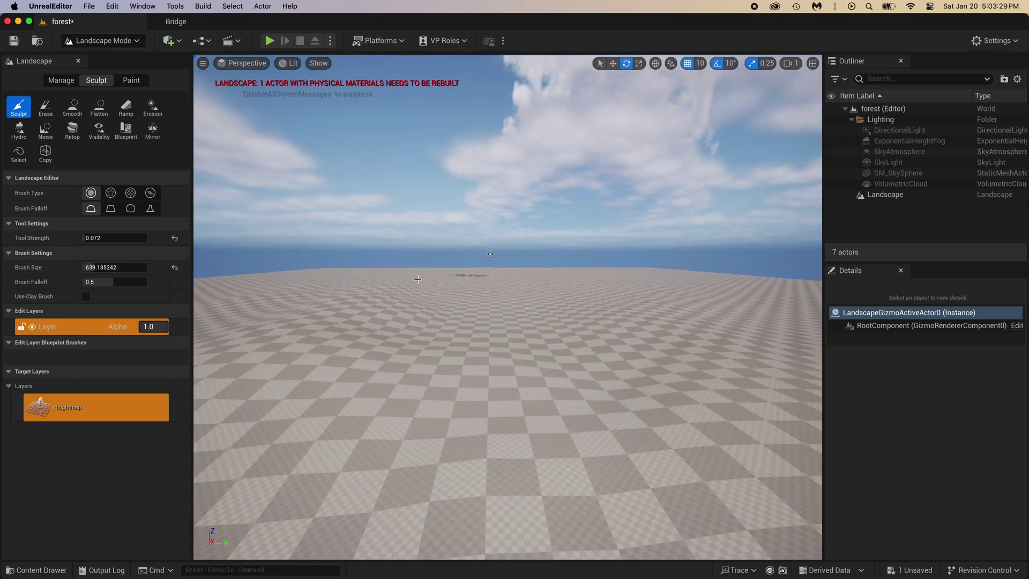
{"action": "mouse_move", "coordinate": [498, 278]}
{"action": "right_mouse_down"}
{"action": "mouse_move", "coordinate": [499, 261]}
{"action": "mouse_move", "coordinate": [497, 276]}
{"action": "right_mouse_up"}
{"action": "right_click_drag", "start_coordinate": [432, 300], "coordinate": [433, 313]}
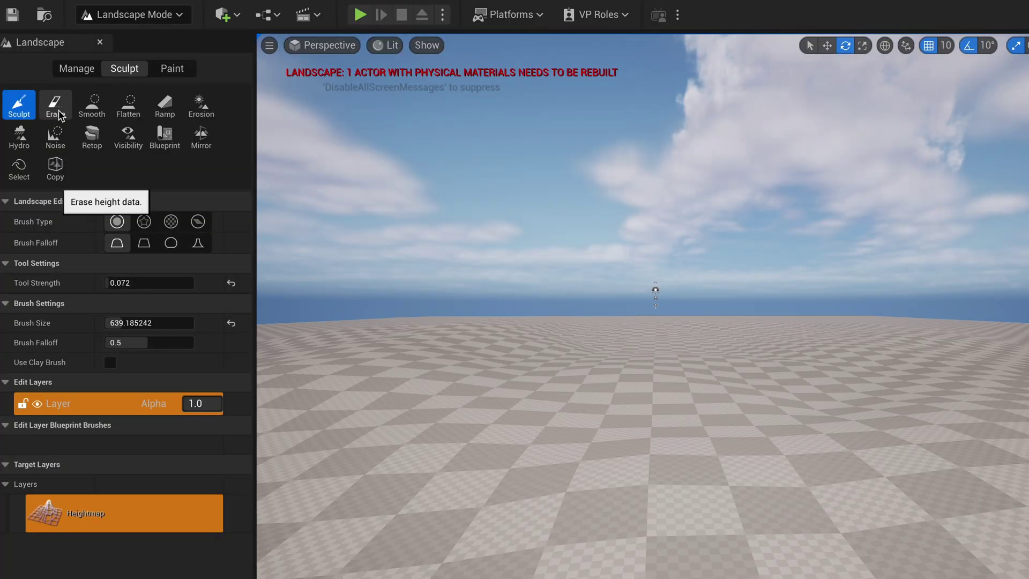
Switch to the Erase tool and erase some of the sculpted height in the middle of the landscape.
{"action": "left_click", "coordinate": [46, 107]}
{"action": "left_click_drag", "start_coordinate": [493, 310], "coordinate": [483, 272]}
{"action": "mouse_move", "coordinate": [484, 272]}
{"action": "right_mouse_down"}
{"action": "mouse_move", "coordinate": [492, 272]}
{"action": "mouse_move", "coordinate": [455, 244]}
{"action": "right_mouse_up"}
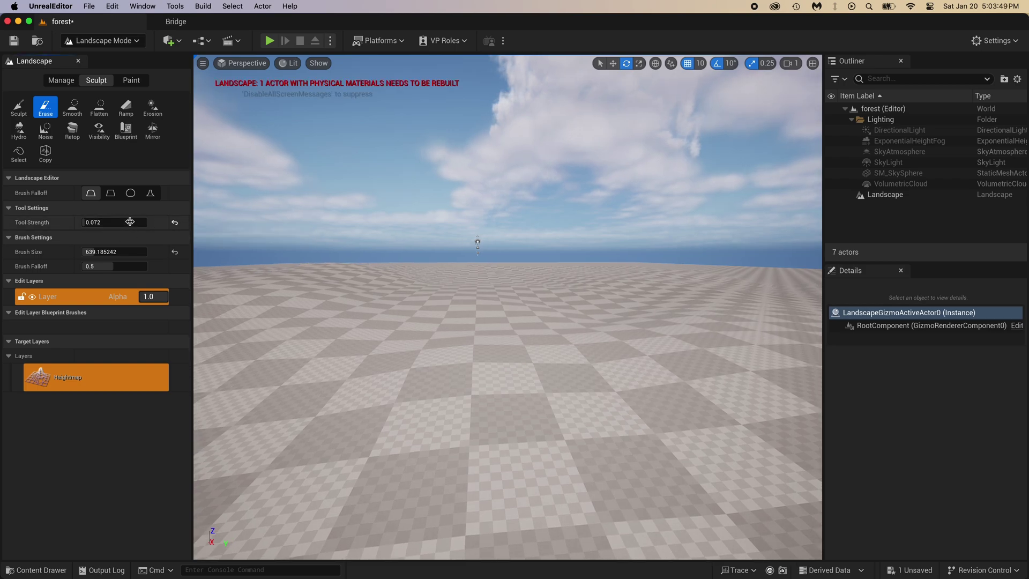
Undo a trial erase stroke, and erase sculpted height across the landscape with the tool strength at 0.104.
{"action": "mouse_move", "coordinate": [308, 287]}
{"action": "left_mouse_down"}
{"action": "mouse_move", "coordinate": [268, 292]}
{"action": "mouse_move", "coordinate": [356, 269]}
{"action": "left_mouse_up"}
{"action": "key", "text": "super+z"}
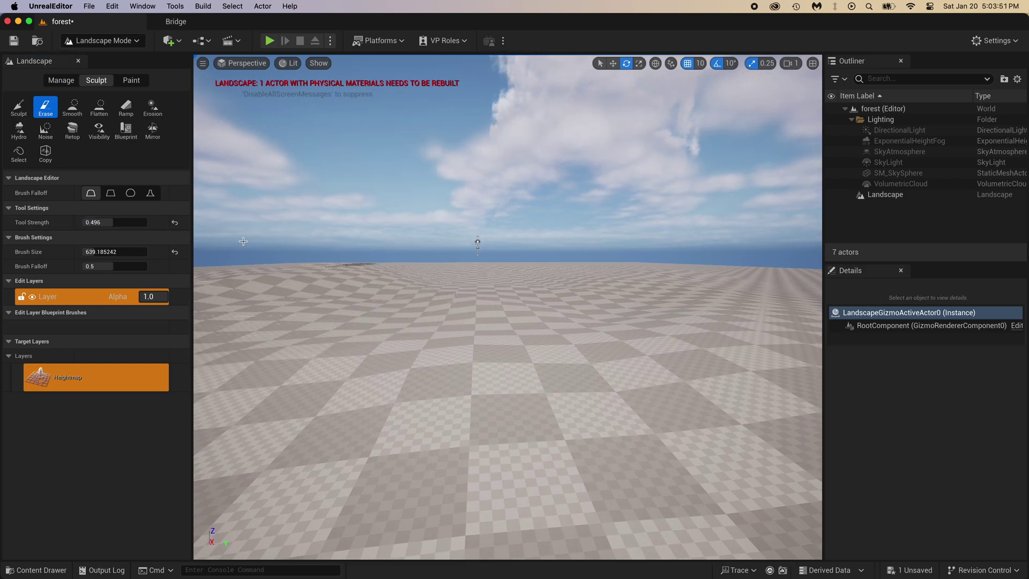
{"action": "left_click_drag", "start_coordinate": [114, 223], "coordinate": [88, 223]}
{"action": "mouse_move", "coordinate": [316, 300]}
{"action": "left_mouse_down"}
{"action": "mouse_move", "coordinate": [263, 278]}
{"action": "mouse_move", "coordinate": [471, 293]}
{"action": "mouse_move", "coordinate": [456, 289]}
{"action": "left_mouse_up"}
{"action": "right_click_drag", "start_coordinate": [456, 289], "coordinate": [453, 280]}
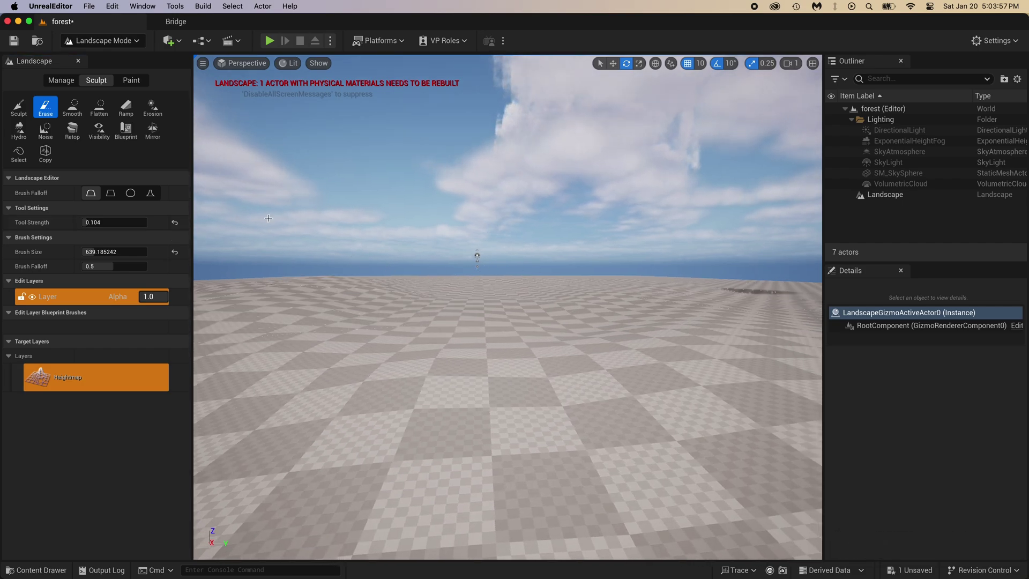
Return to the Sculpt tool, save the forest level, and switch from Landscape mode to Selection mode.
{"action": "left_click", "coordinate": [20, 110]}
{"action": "mouse_move", "coordinate": [525, 277]}
{"action": "right_mouse_down"}
{"action": "mouse_move", "coordinate": [529, 289]}
{"action": "mouse_move", "coordinate": [525, 273]}
{"action": "right_mouse_up"}
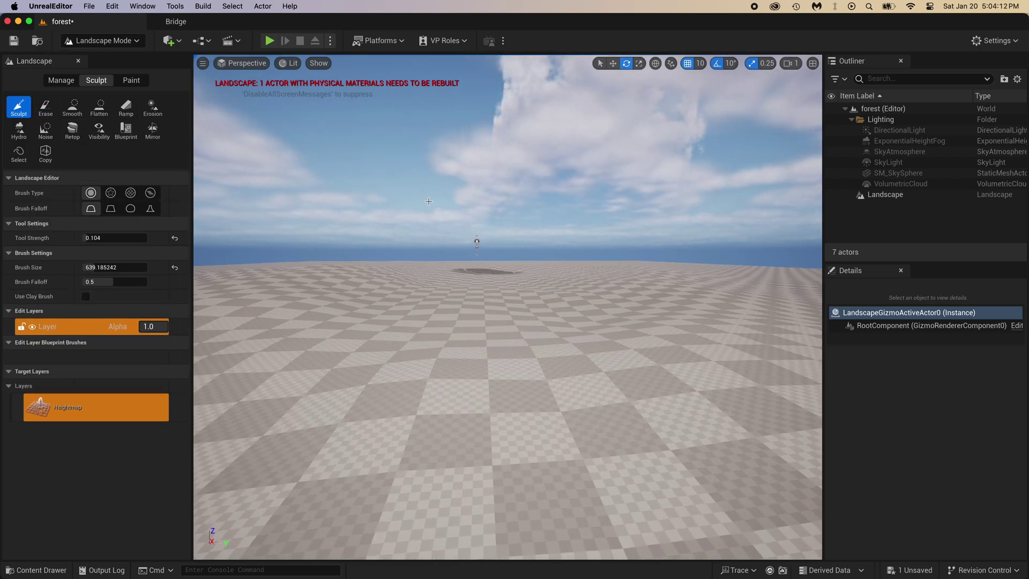
{"action": "key", "text": "super+s"}
{"action": "left_click", "coordinate": [101, 40]}
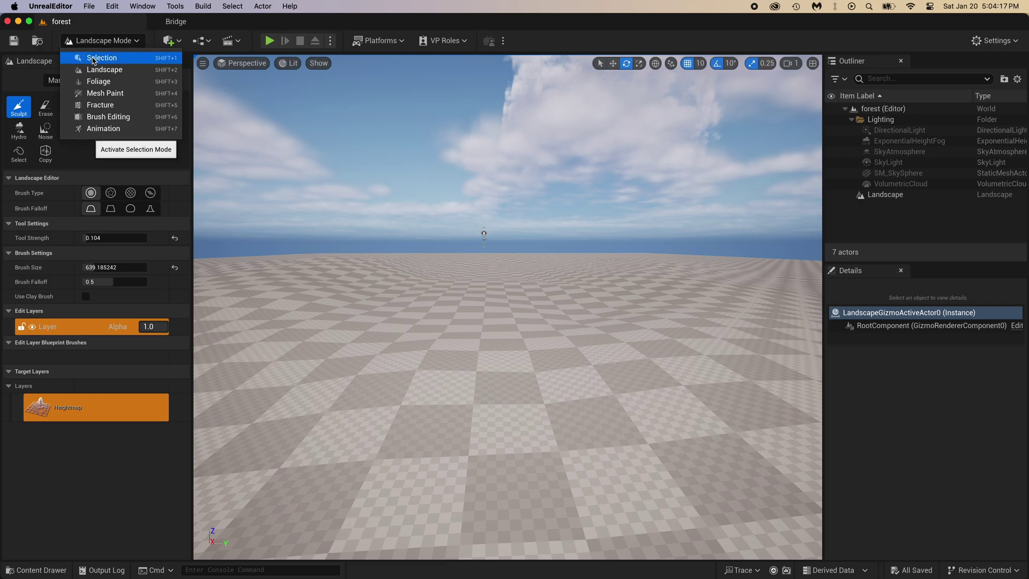
{"action": "left_click", "coordinate": [94, 58]}
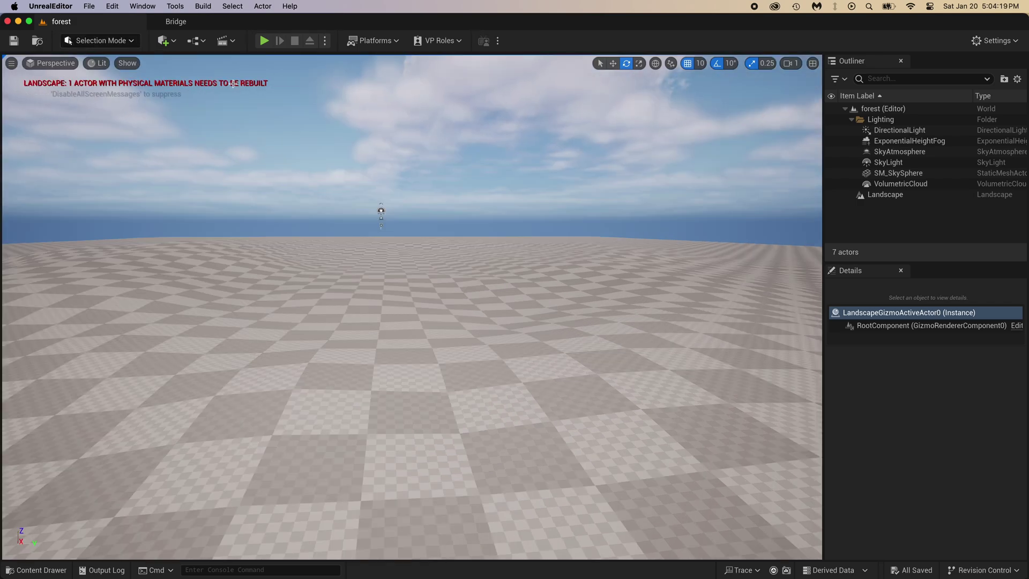
Run a short play preview of the forest level, stop it, and look over the sculpted landscape.
{"action": "left_click", "coordinate": [264, 41]}
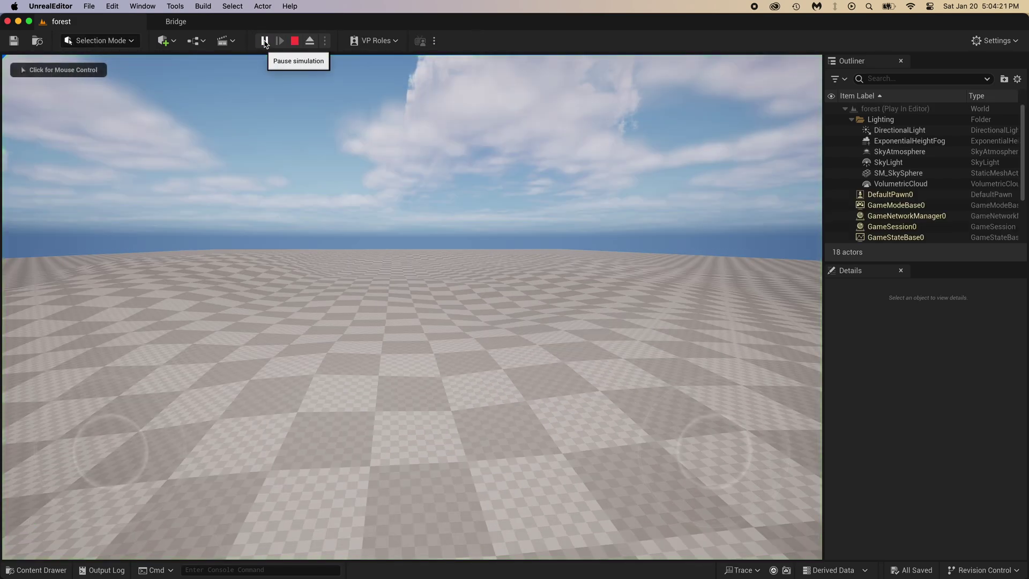
{"action": "left_click", "coordinate": [295, 41]}
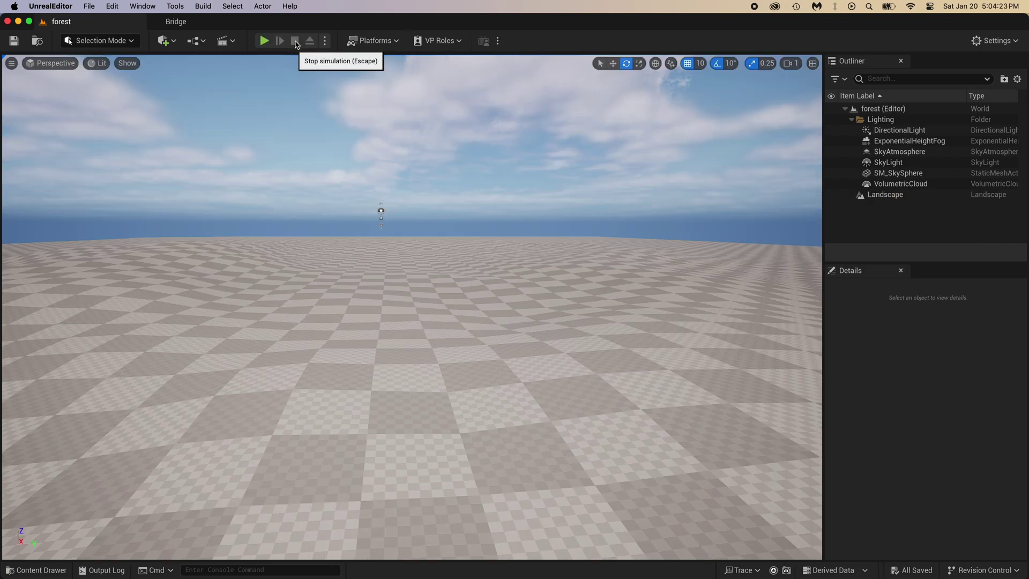
{"action": "right_click_drag", "start_coordinate": [451, 188], "coordinate": [411, 219]}
{"action": "key", "text": "w"}
{"action": "key", "text": "s"}
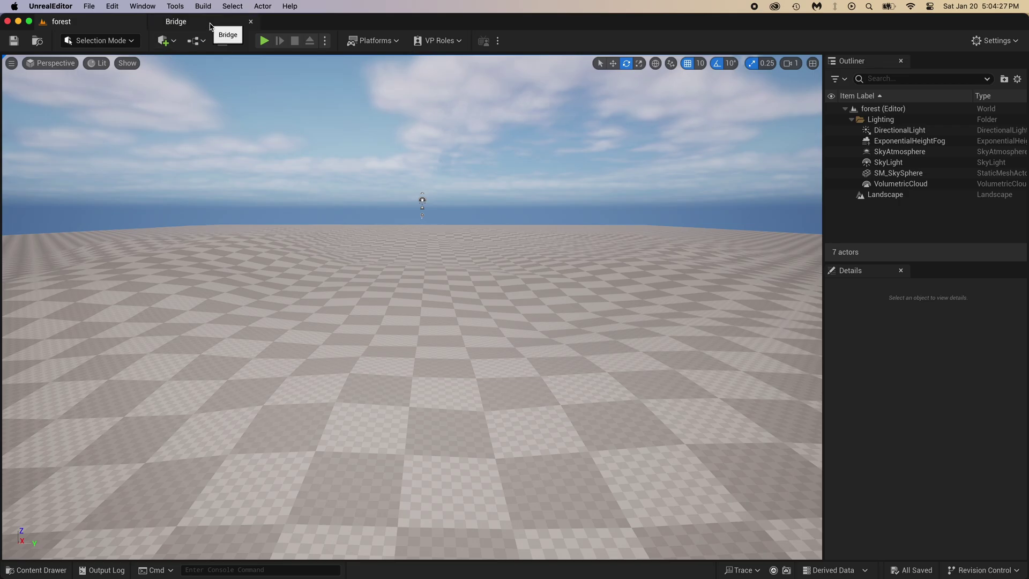
Close the open Bridge tab and reopen Quixel Bridge by adding Quixel content from the project's Content folder.
{"action": "left_click", "coordinate": [210, 26]}
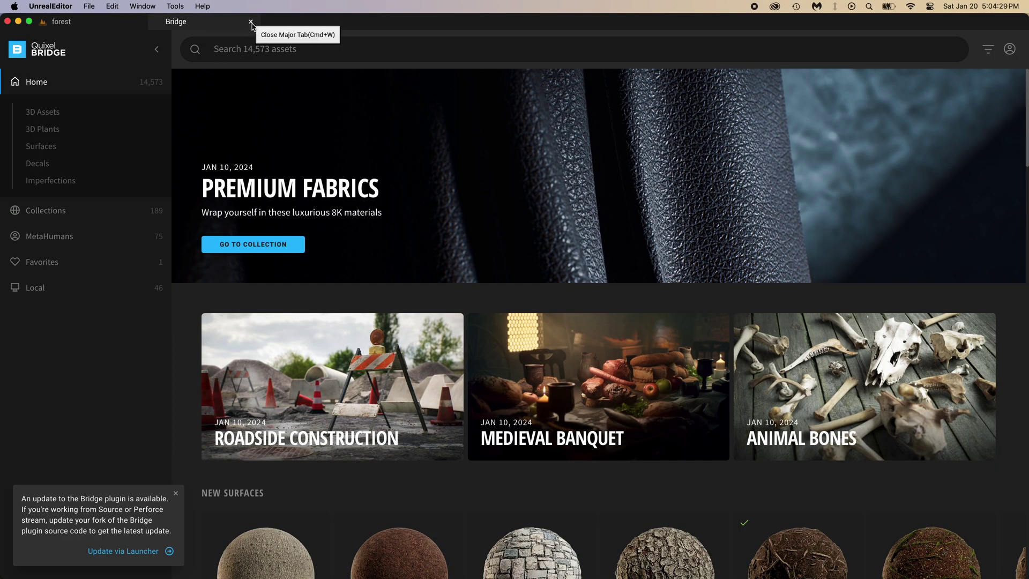
{"action": "left_click", "coordinate": [251, 23]}
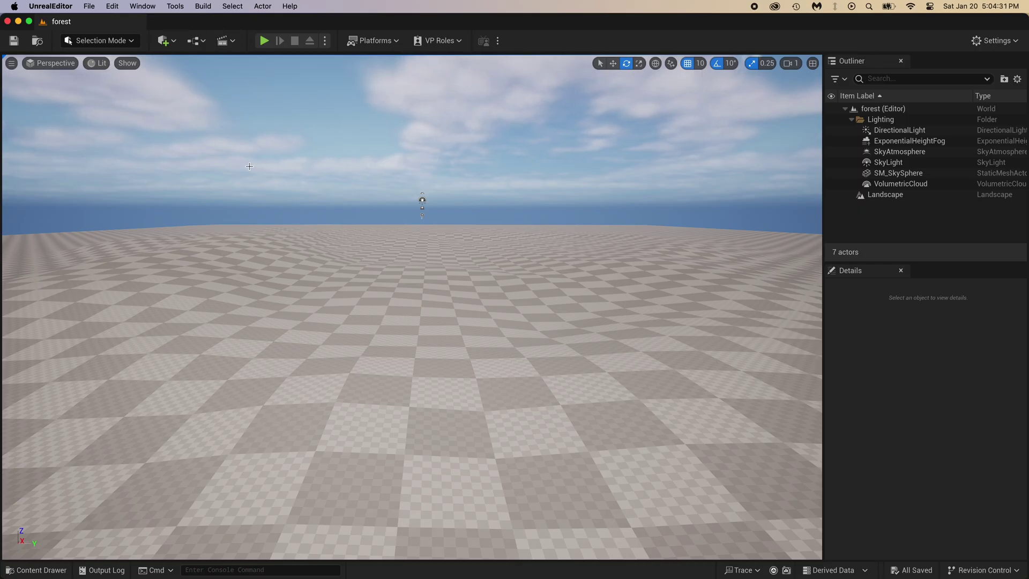
{"action": "key", "text": "ctrl+space"}
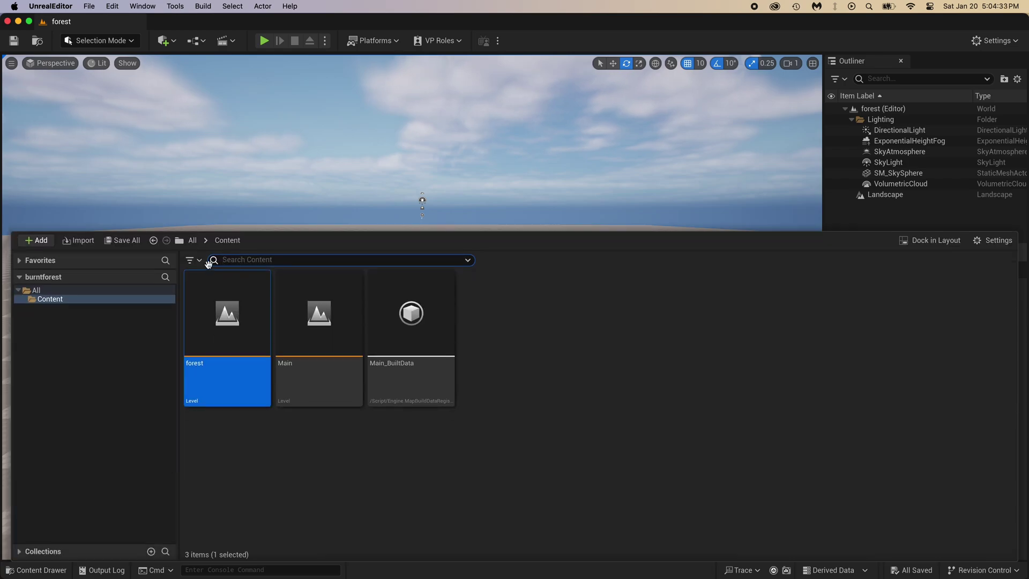
{"action": "right_click", "coordinate": [518, 339]}
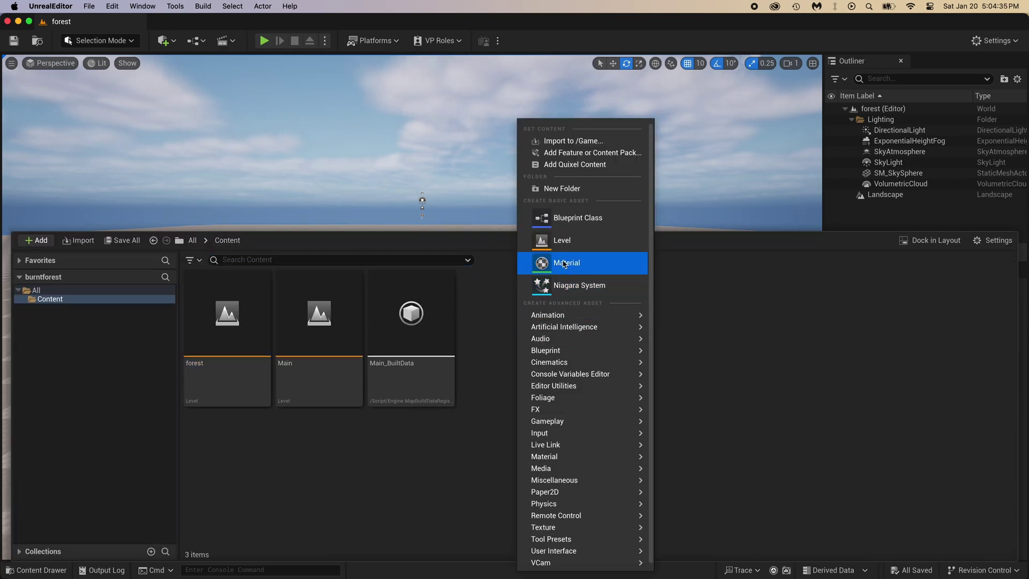
{"action": "left_click", "coordinate": [573, 165]}
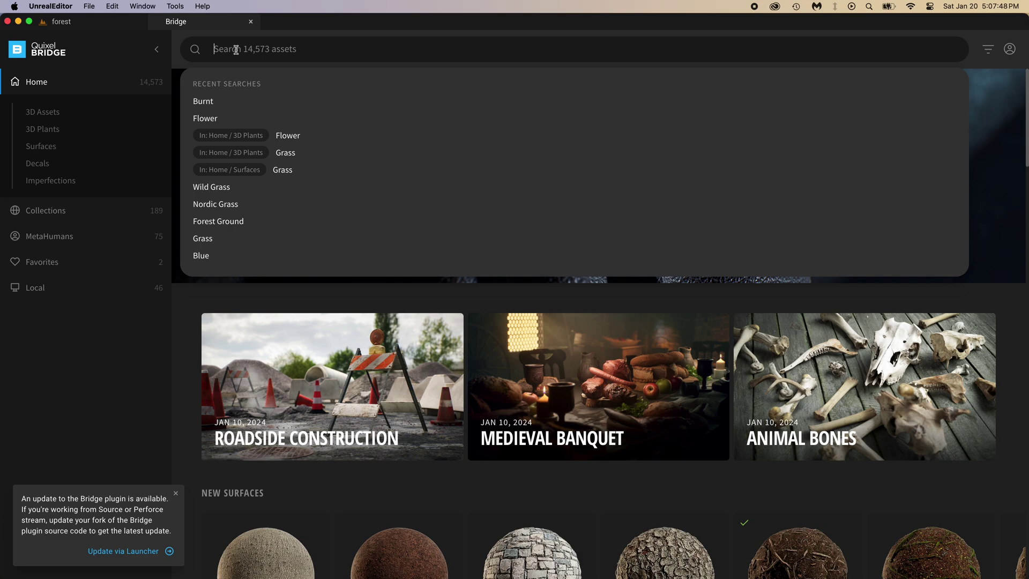
Search Quixel Bridge for "burnt" and open the Burnt Forest collection.
{"action": "type", "text": "b"}
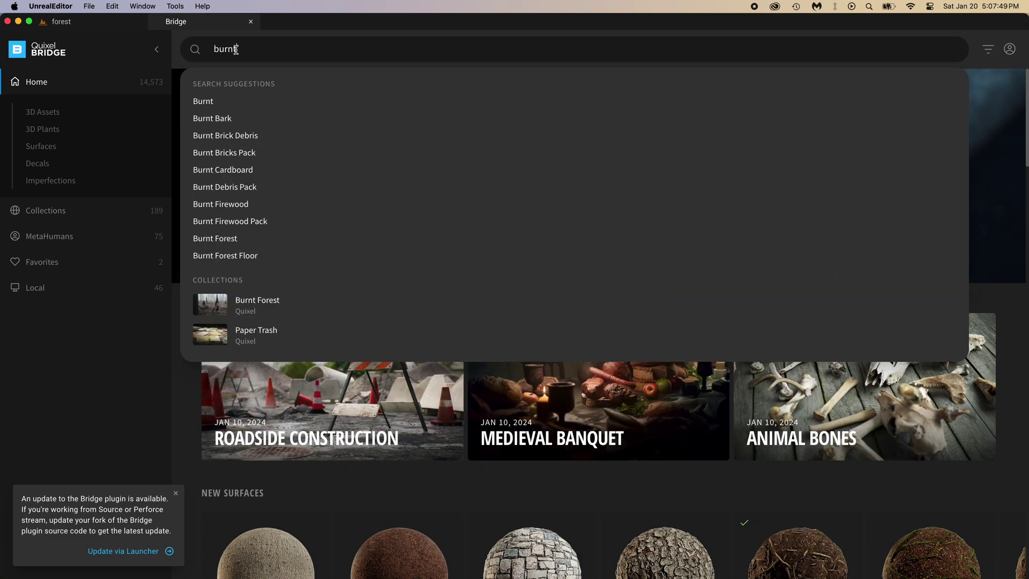
{"action": "type", "text": "urnt"}
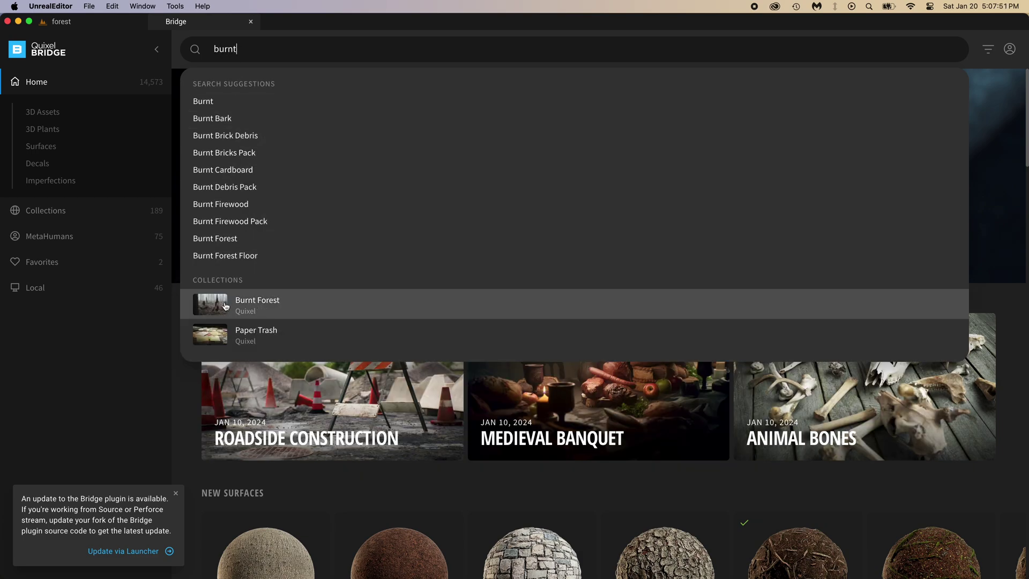
{"action": "left_click", "coordinate": [299, 302]}
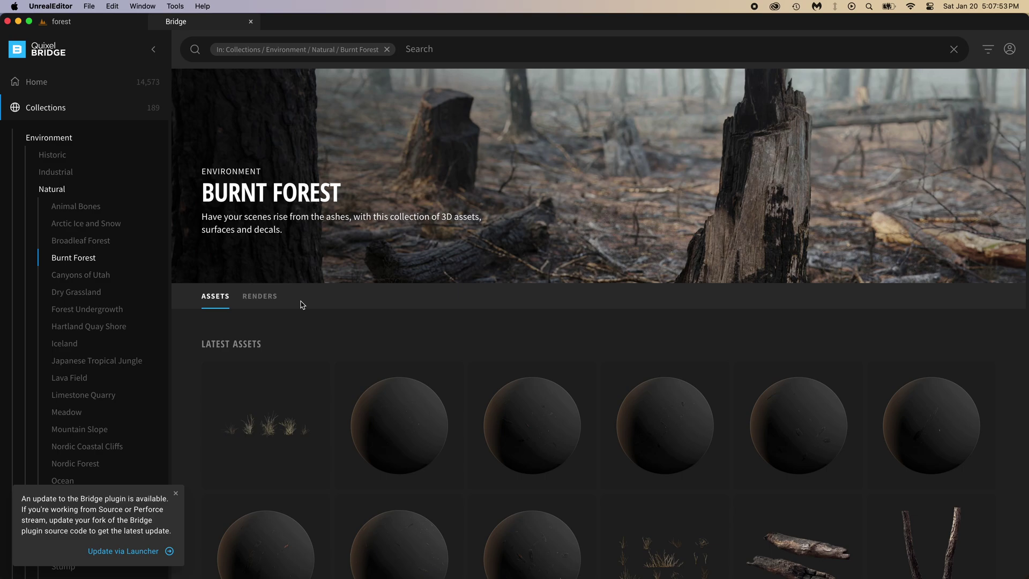
Browse the Burnt Forest collection, compare its ground surfaces, and select the third Burnt Forest Floor surface in the row.
{"action": "scroll", "coordinate": [539, 334], "scroll_direction": "down", "scroll_amount": 3}
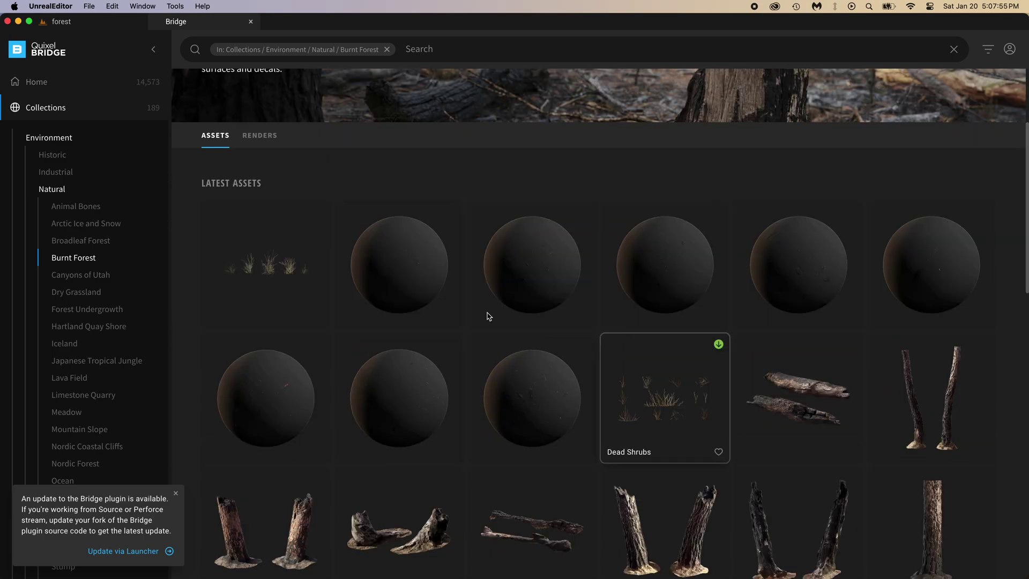
{"action": "scroll", "coordinate": [655, 326], "scroll_direction": "down", "scroll_amount": 2}
{"action": "scroll", "coordinate": [654, 329], "scroll_direction": "down", "scroll_amount": 2}
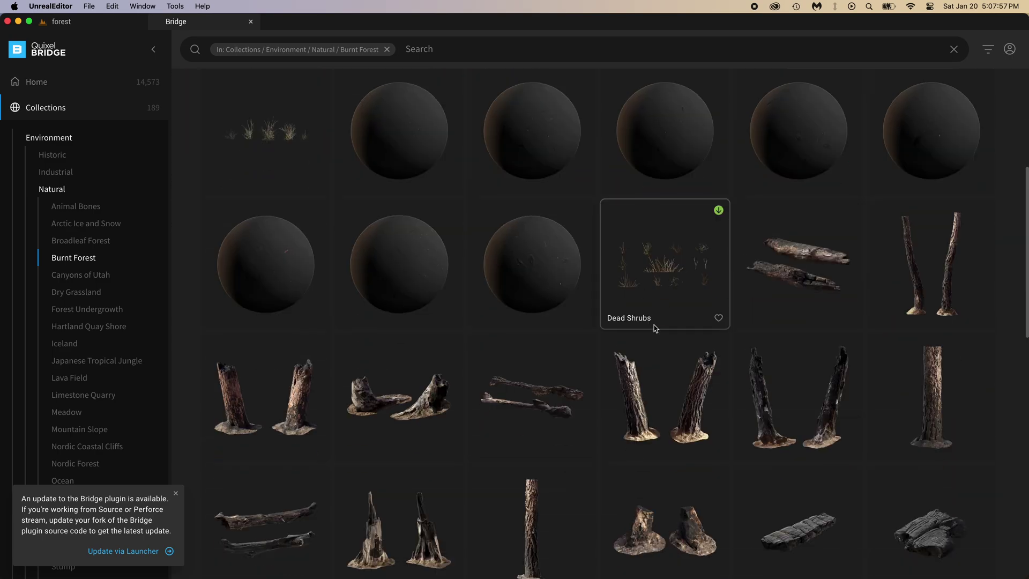
{"action": "scroll", "coordinate": [654, 328], "scroll_direction": "down", "scroll_amount": 5}
{"action": "left_click", "coordinate": [421, 323]}
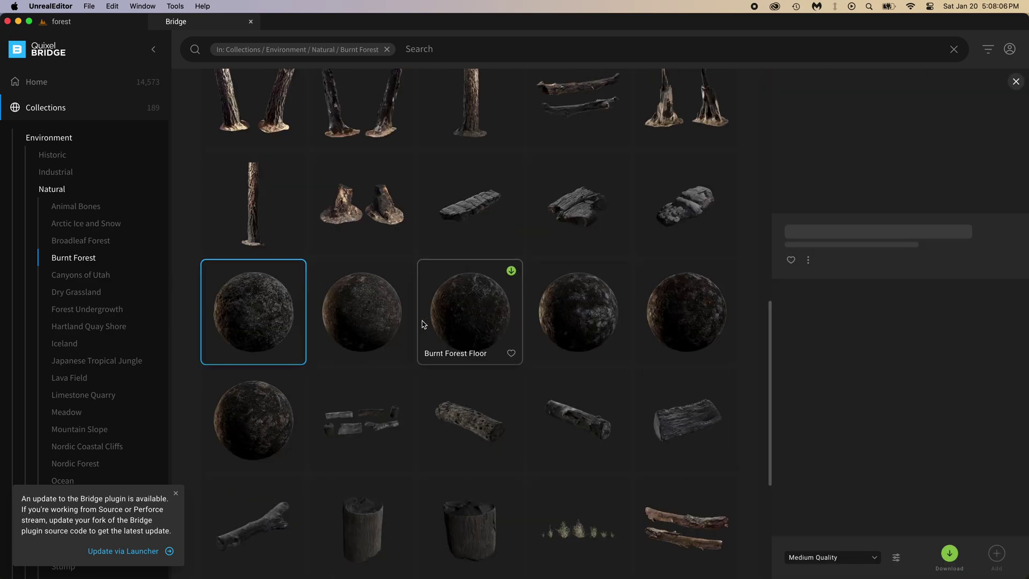
{"action": "left_click", "coordinate": [358, 322]}
{"action": "left_click", "coordinate": [461, 321]}
{"action": "left_click", "coordinate": [381, 314]}
{"action": "left_click", "coordinate": [476, 314]}
{"action": "left_click", "coordinate": [591, 317]}
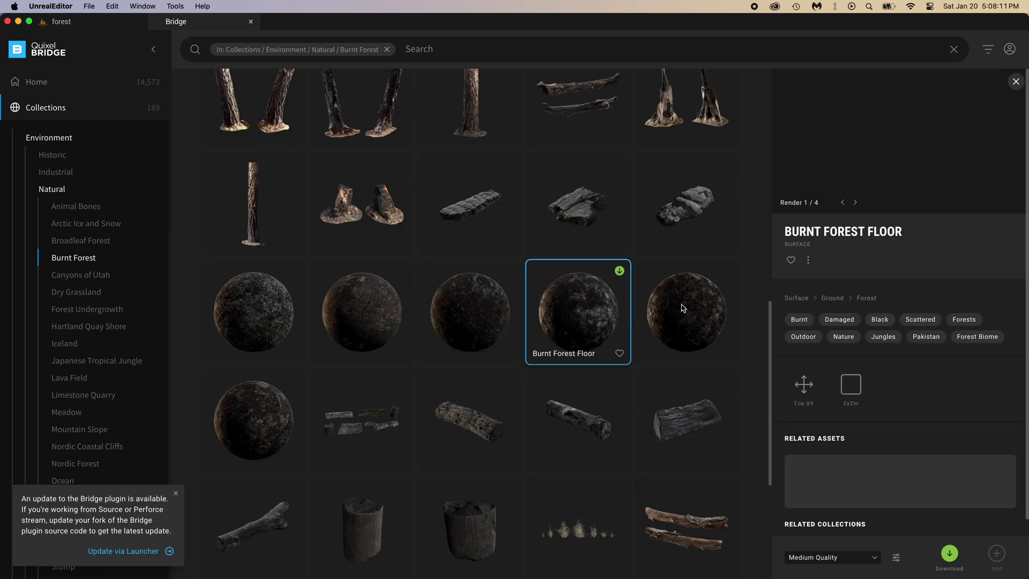
{"action": "left_click", "coordinate": [683, 308]}
{"action": "left_click", "coordinate": [271, 395]}
{"action": "left_click", "coordinate": [474, 321]}
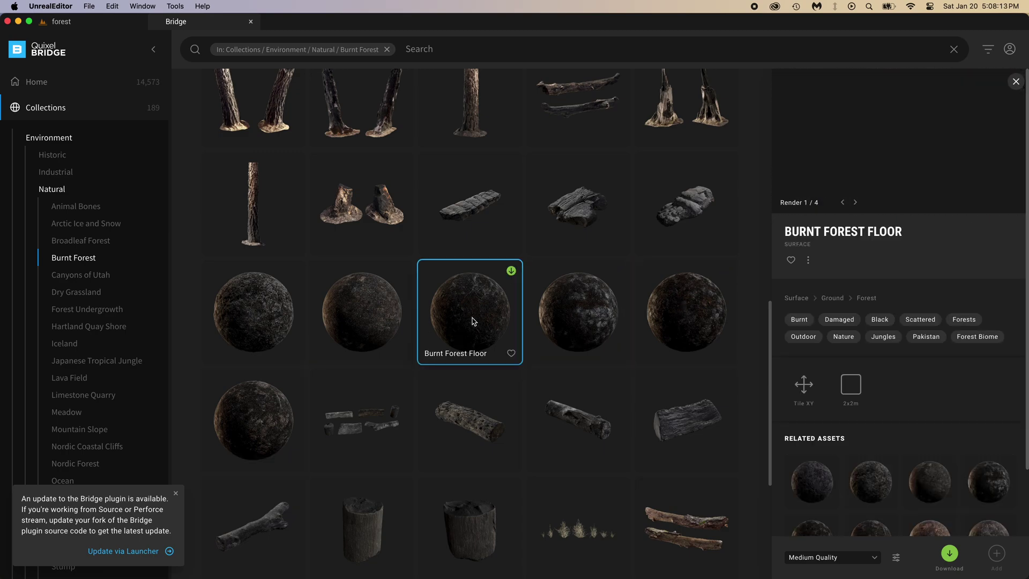
Download the selected Burnt Forest Floor surface at High Quality and add it to the project.
{"action": "left_click", "coordinate": [845, 561]}
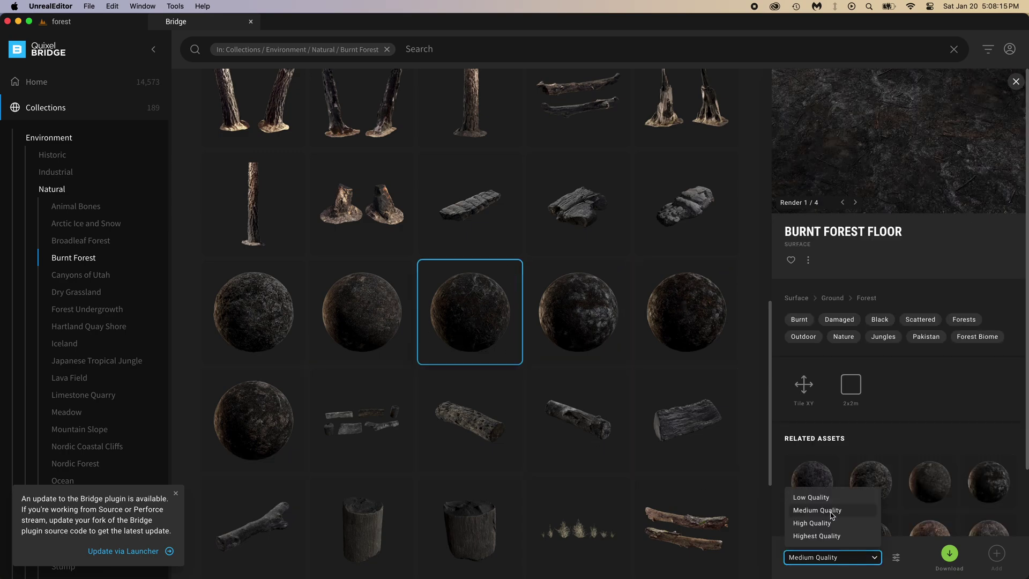
{"action": "left_click", "coordinate": [810, 511]}
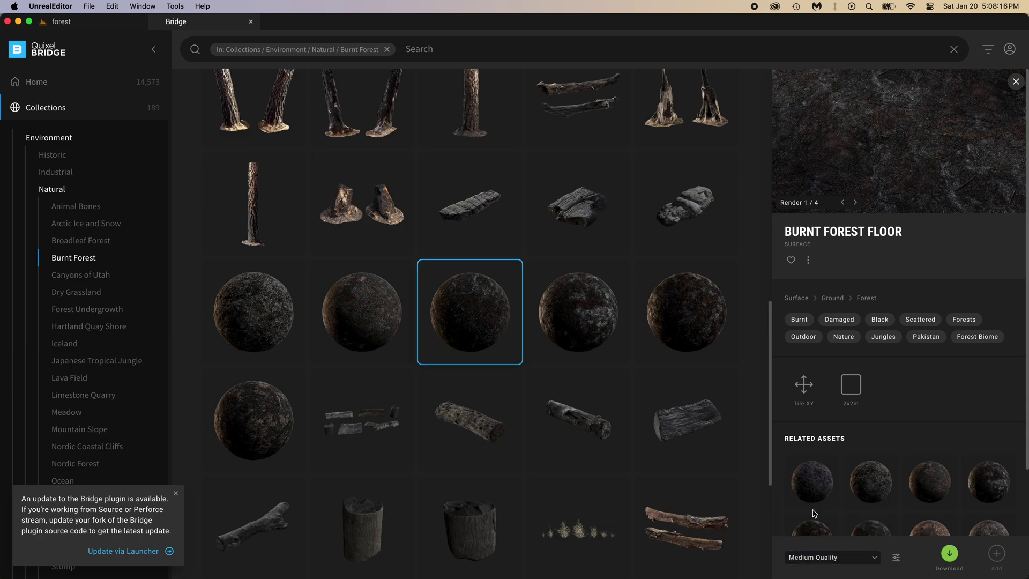
{"action": "left_click", "coordinate": [816, 562]}
{"action": "left_click", "coordinate": [817, 561]}
{"action": "left_click", "coordinate": [849, 563]}
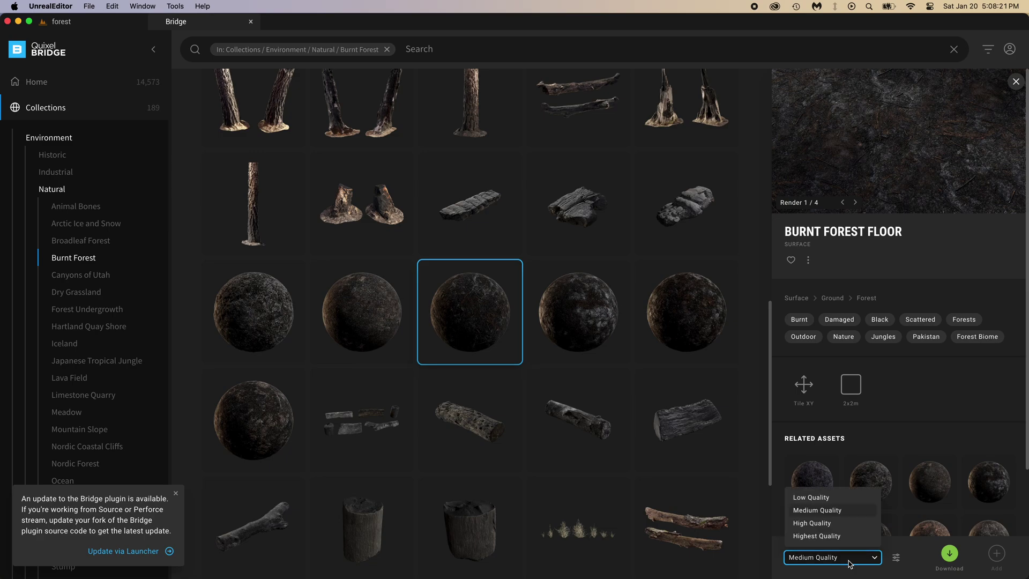
{"action": "left_click", "coordinate": [814, 524]}
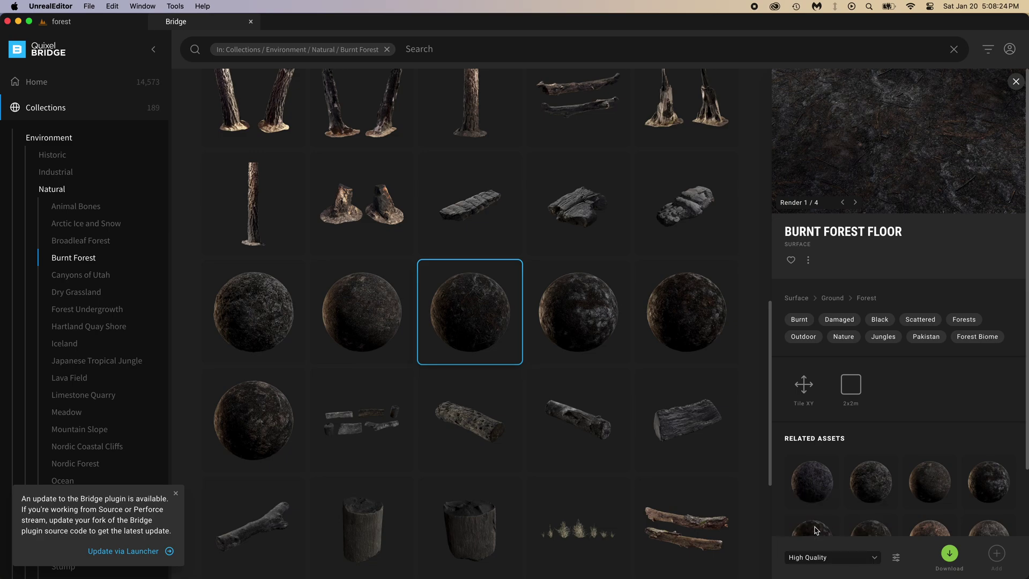
{"action": "left_click", "coordinate": [848, 560]}
{"action": "left_click", "coordinate": [828, 535]}
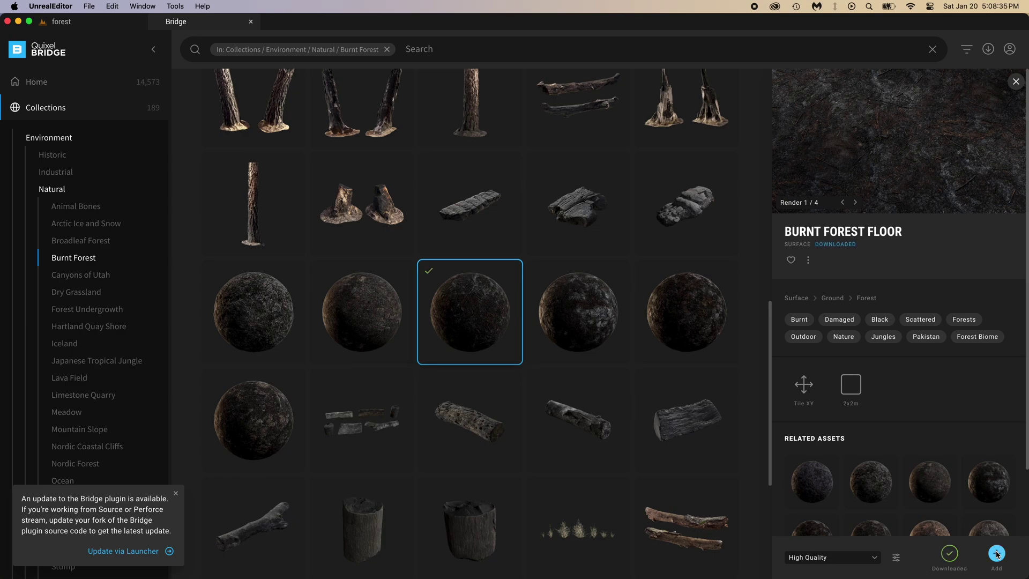
{"action": "left_click", "coordinate": [996, 554]}
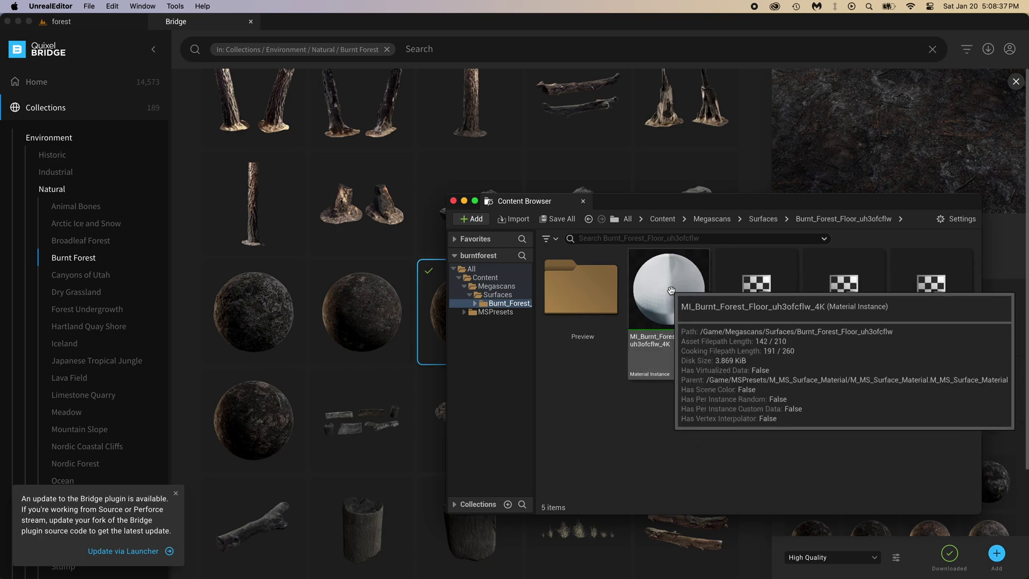
{"action": "left_click", "coordinate": [447, 174]}
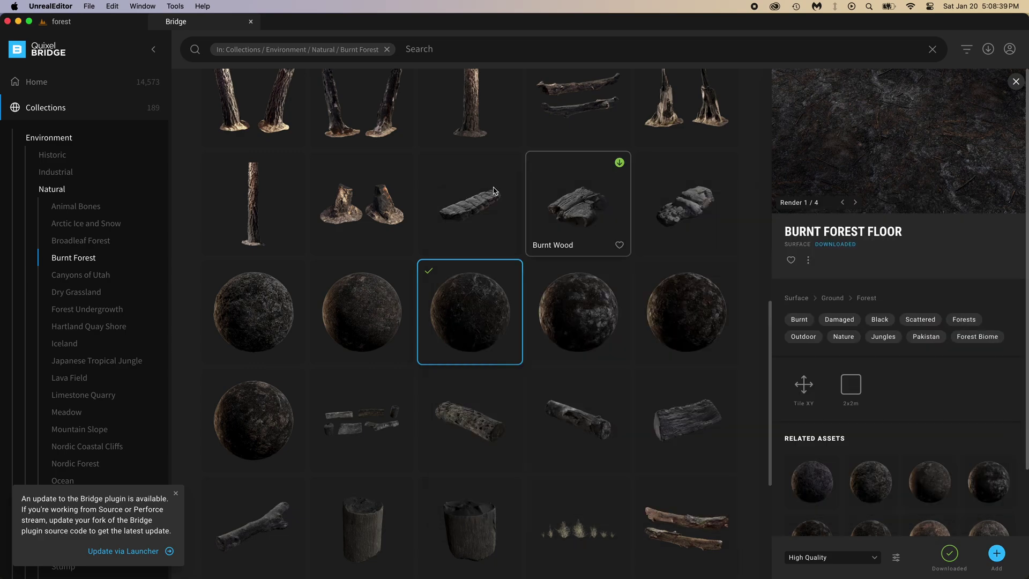
Assign the burnt forest floor material instance MI_Burnt_Forest_Floor_uh3ofcflw_1K as the Landscape Material of the forest level's landscape.
{"action": "left_click", "coordinate": [61, 21]}
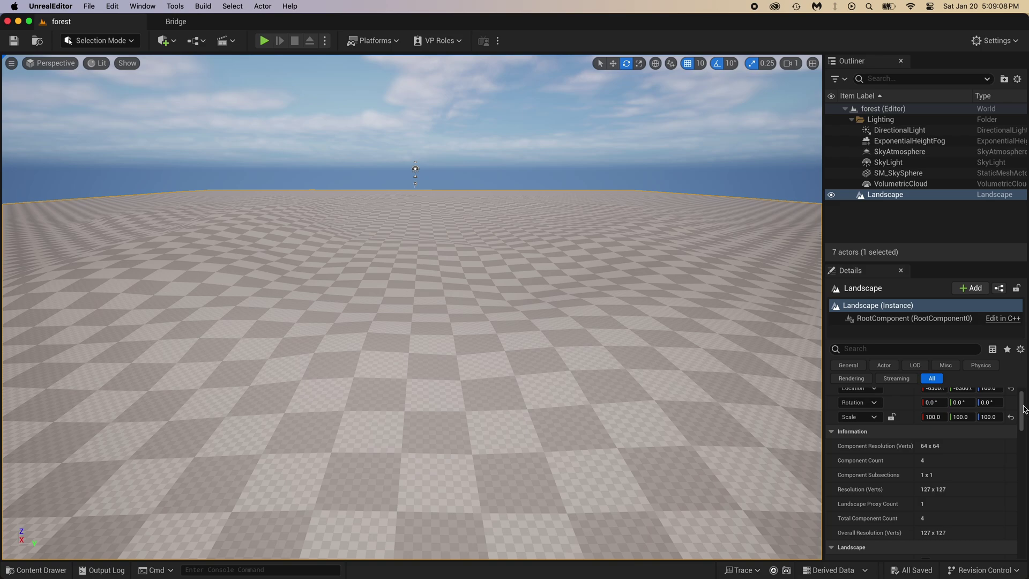
{"action": "scroll", "coordinate": [862, 427], "scroll_direction": "down", "scroll_amount": 10}
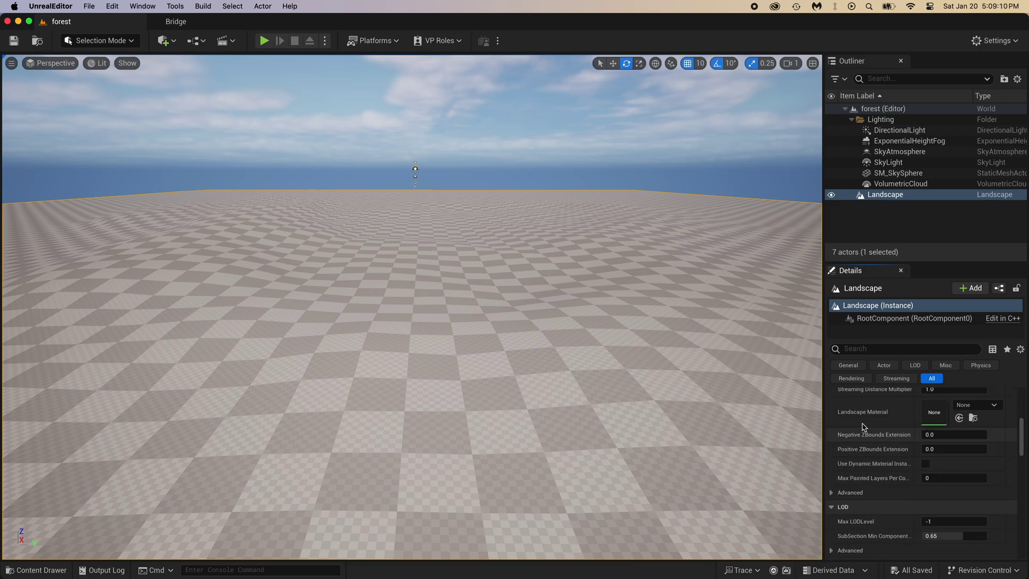
{"action": "left_click", "coordinate": [968, 410]}
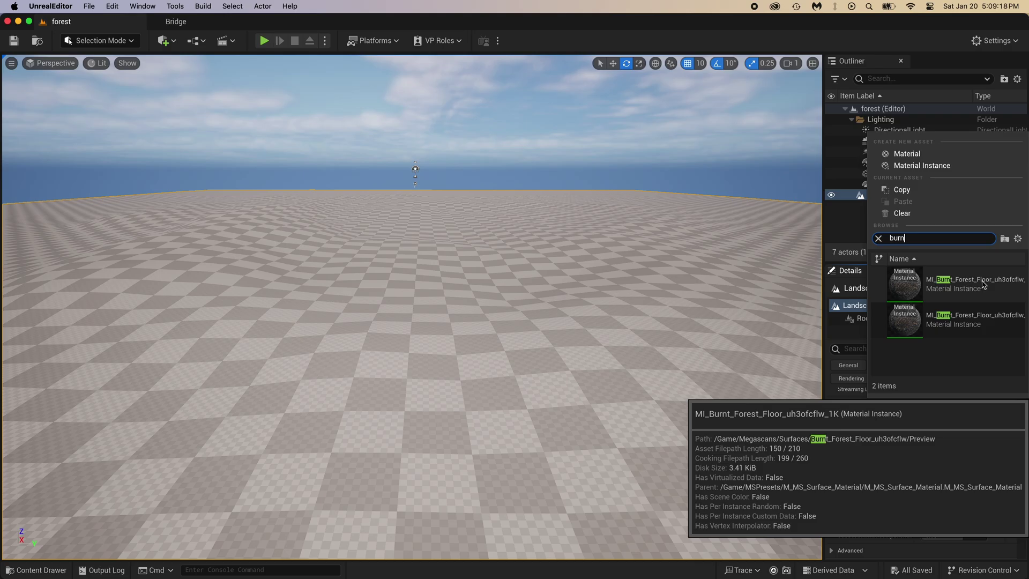
{"action": "left_click", "coordinate": [943, 284]}
{"action": "key", "text": "w"}
{"action": "mouse_move", "coordinate": [412, 306]}
{"action": "right_mouse_down"}
{"action": "mouse_move", "coordinate": [411, 381]}
{"action": "mouse_move", "coordinate": [411, 289]}
{"action": "mouse_move", "coordinate": [412, 321]}
{"action": "right_mouse_up"}
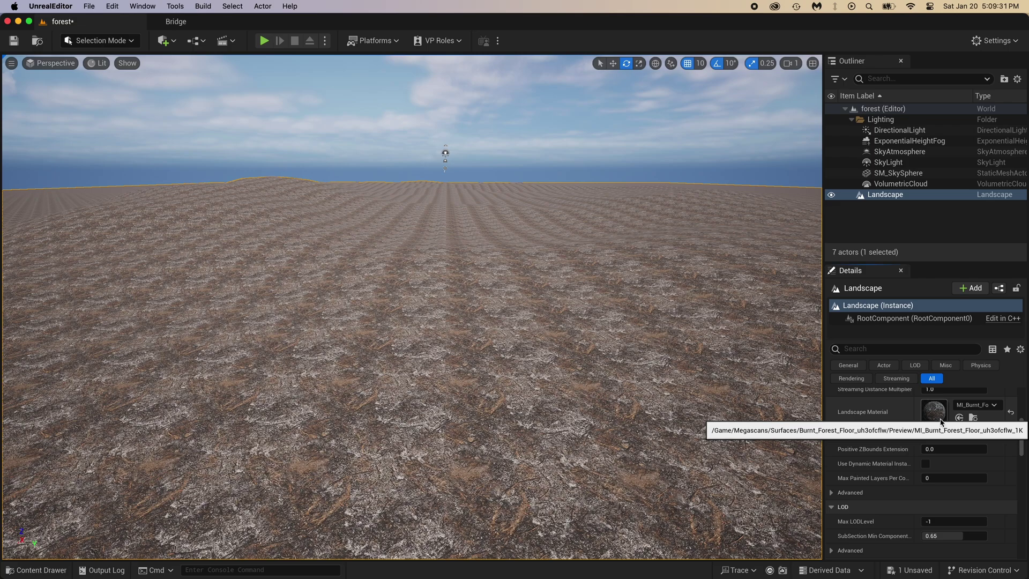
Override Tiling/Offset in the landscape's material instance with Tiling X and Tiling Y at 0.3, and save it.
{"action": "double_click", "coordinate": [941, 423]}
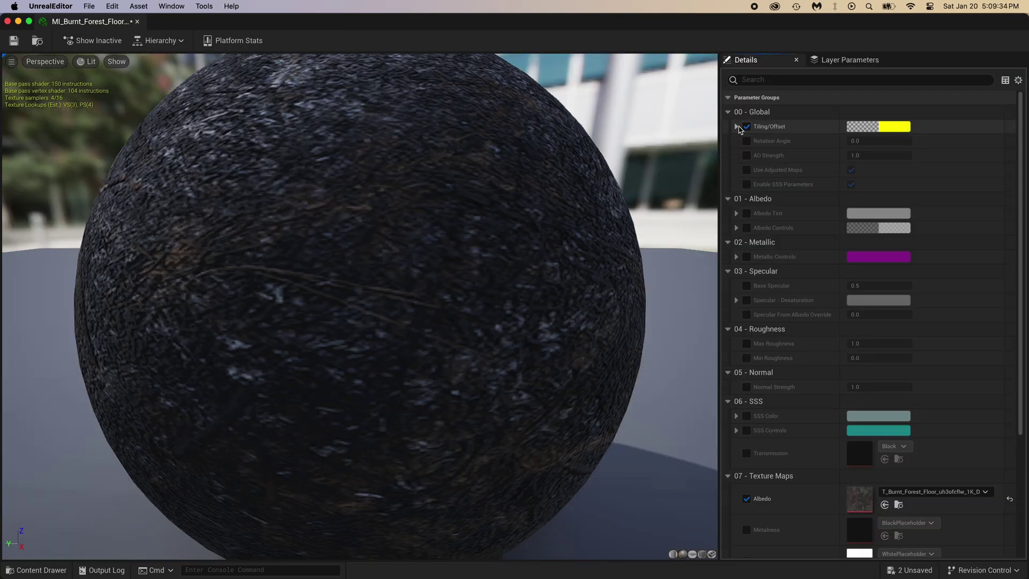
{"action": "left_click", "coordinate": [737, 127]}
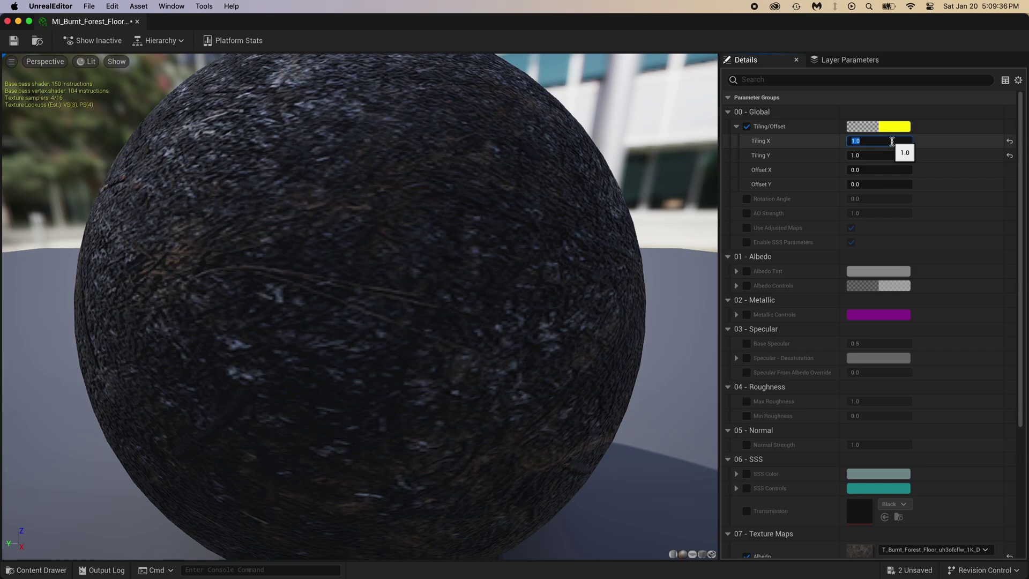
{"action": "key", "text": "Return"}
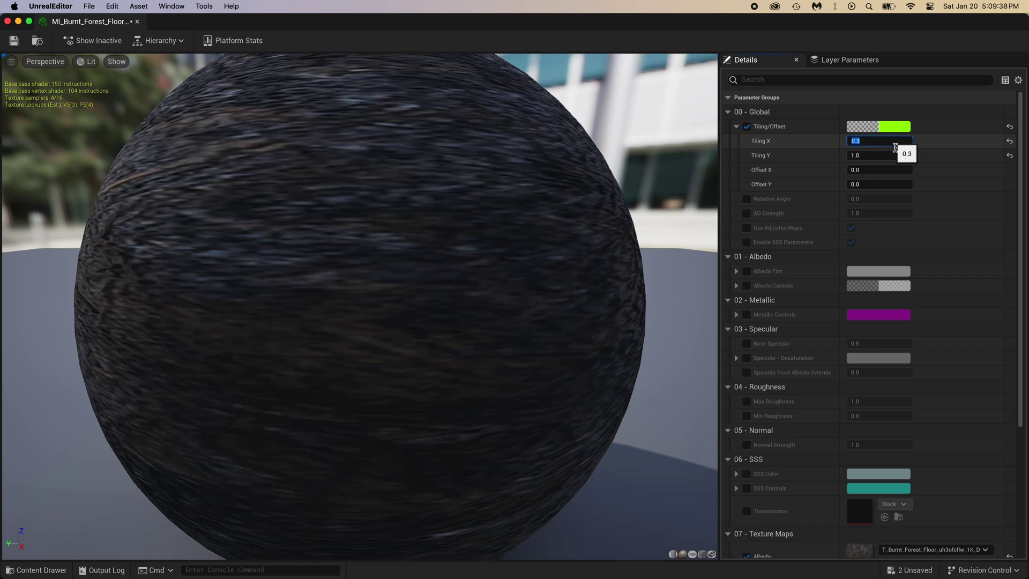
{"action": "left_click", "coordinate": [892, 155]}
{"action": "key", "text": "Return"}
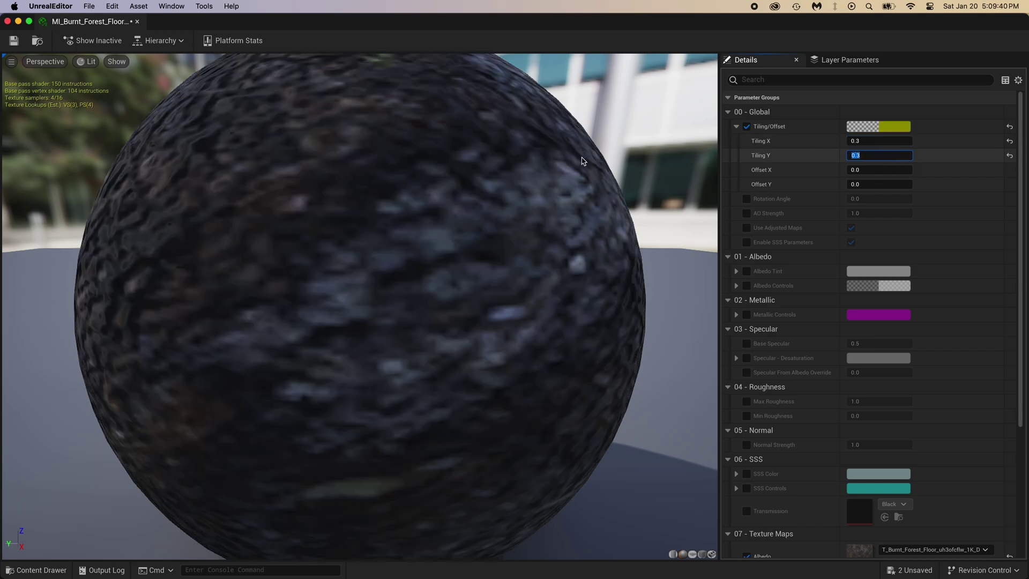
{"action": "left_click", "coordinate": [14, 41]}
{"action": "key", "text": "cmd+w"}
Set Tiling X and Tiling Y to 0.1 in the landscape's burnt forest floor material instance, then save and close it.
{"action": "right_click_drag", "start_coordinate": [502, 219], "coordinate": [527, 196]}
{"action": "key", "text": "w"}
{"action": "double_click", "coordinate": [944, 413]}
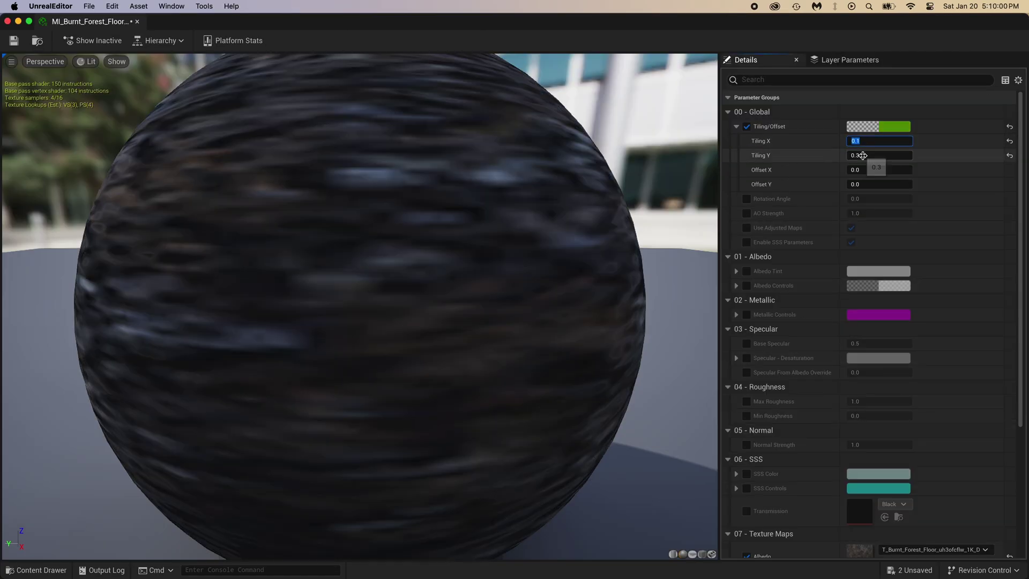
{"action": "left_click", "coordinate": [862, 155]}
{"action": "type", "text": ".1"}
{"action": "key", "text": "Return"}
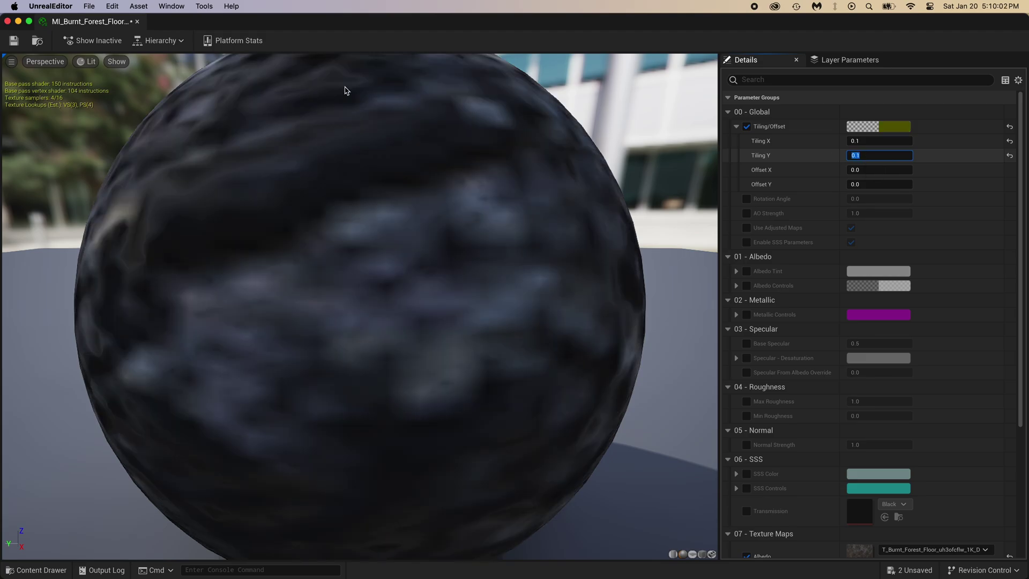
{"action": "left_click", "coordinate": [7, 21]}
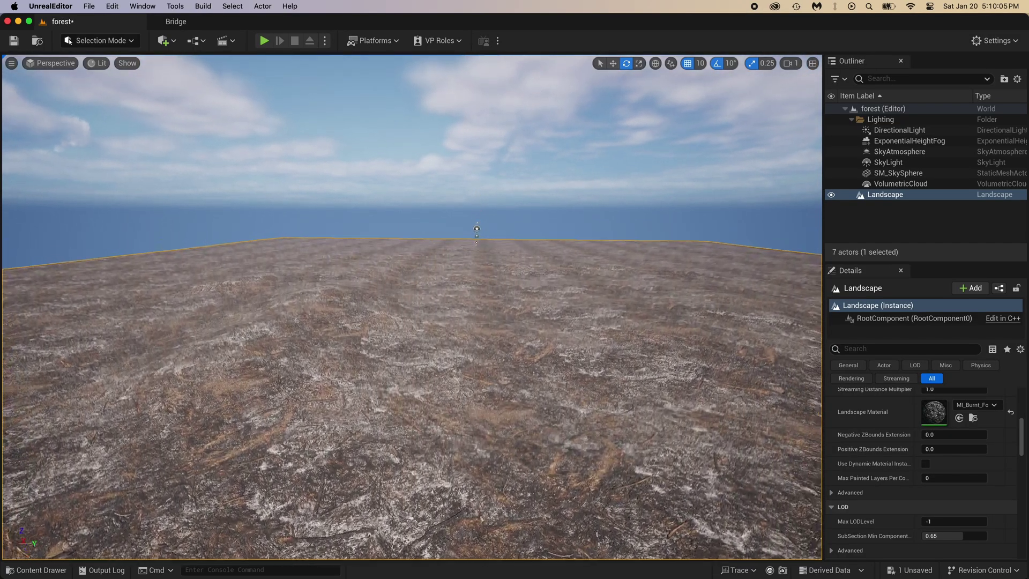
Save the forest level and check the retiled burnt ground across the landscape.
{"action": "key", "text": "s"}
{"action": "mouse_move", "coordinate": [413, 305]}
{"action": "right_mouse_down"}
{"action": "mouse_move", "coordinate": [420, 389]}
{"action": "mouse_move", "coordinate": [416, 311]}
{"action": "right_mouse_up"}
{"action": "key", "text": "w"}
{"action": "right_click_drag", "start_coordinate": [480, 177], "coordinate": [479, 179]}
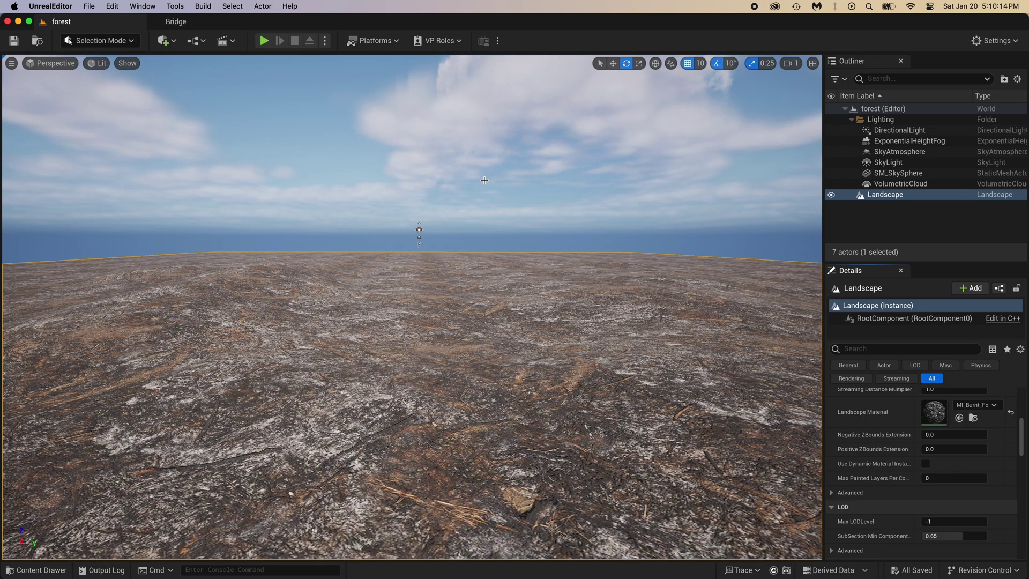
{"action": "right_click_drag", "start_coordinate": [484, 180], "coordinate": [464, 176]}
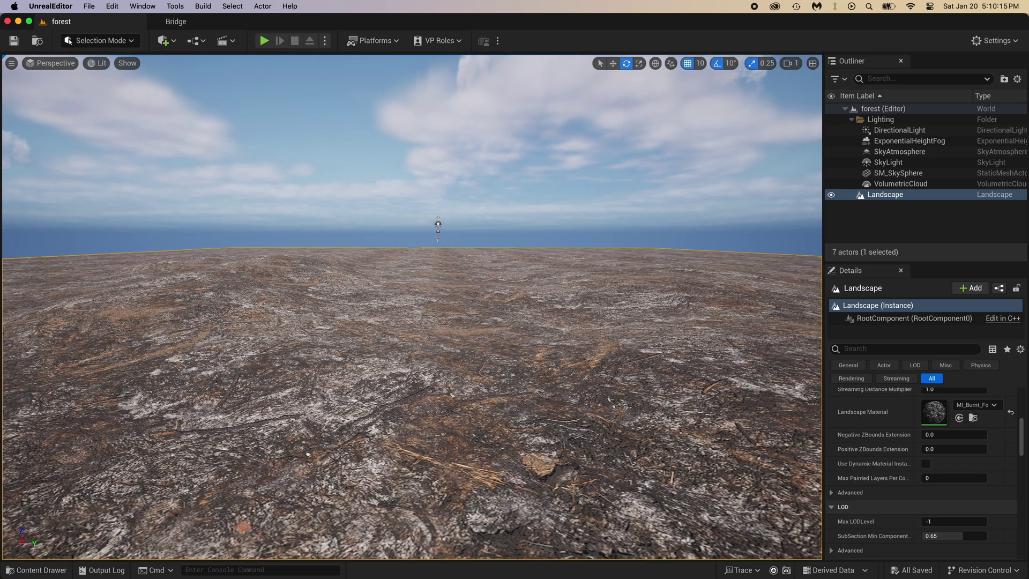
Float an enlarged Bridge window over the level viewport, dismissing the plugin update notice and the open asset's details.
{"action": "left_click", "coordinate": [188, 26]}
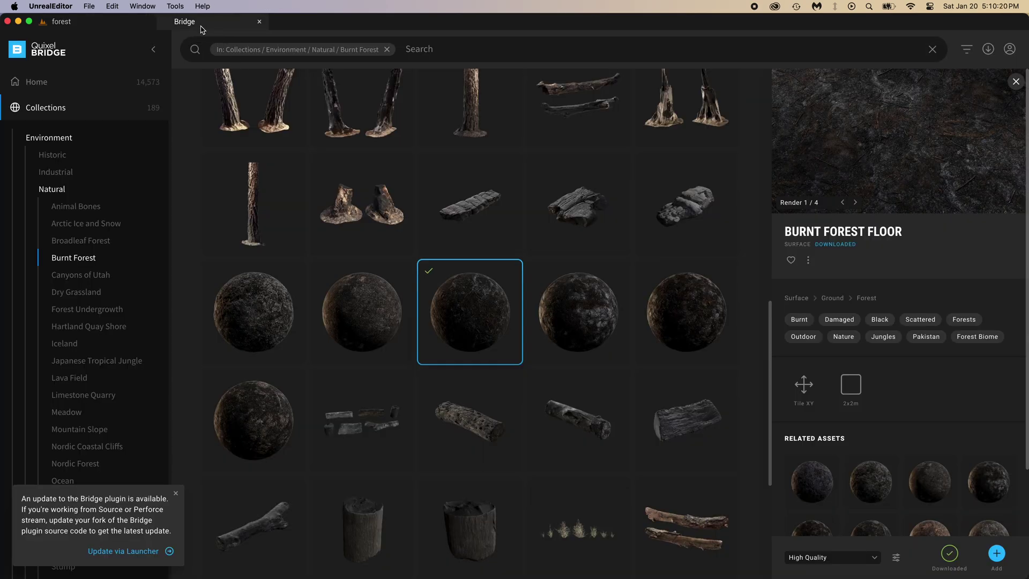
{"action": "left_click_drag", "start_coordinate": [202, 29], "coordinate": [603, 238]}
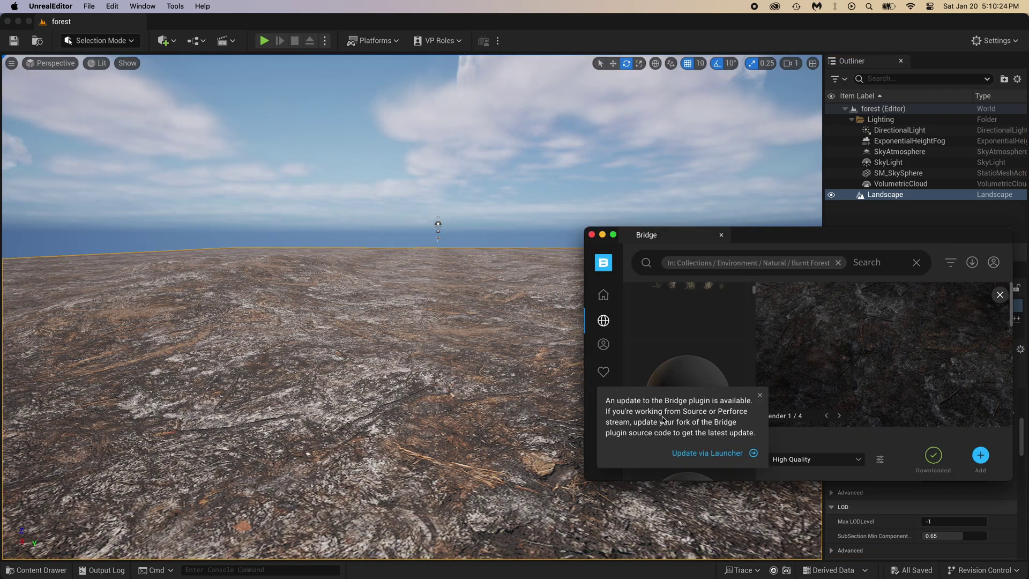
{"action": "left_click_drag", "start_coordinate": [650, 401], "coordinate": [681, 421]}
{"action": "left_click", "coordinate": [681, 421]}
{"action": "left_click", "coordinate": [760, 396]}
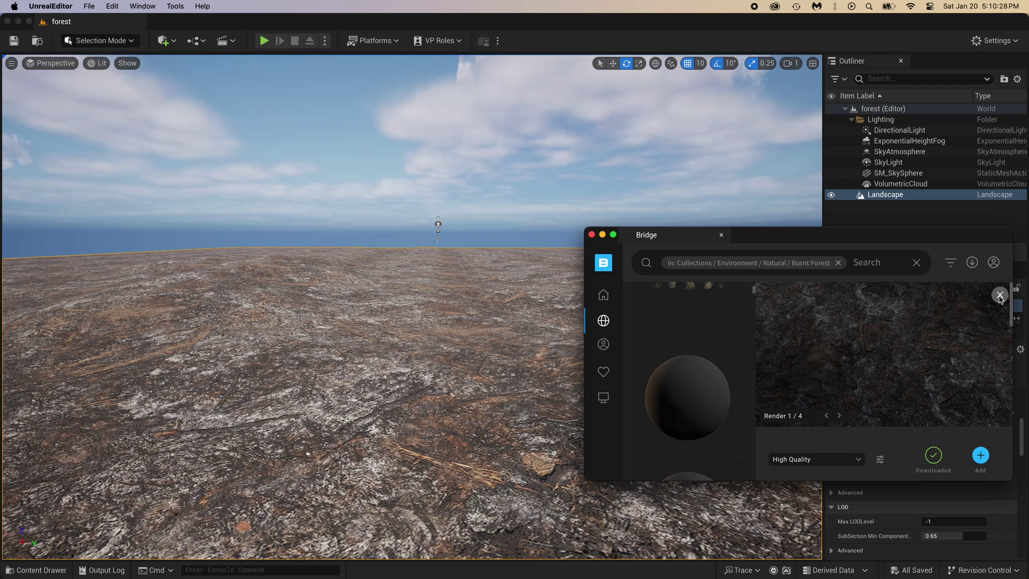
{"action": "left_click", "coordinate": [999, 296]}
{"action": "scroll", "coordinate": [932, 347], "scroll_direction": "up", "scroll_amount": 5}
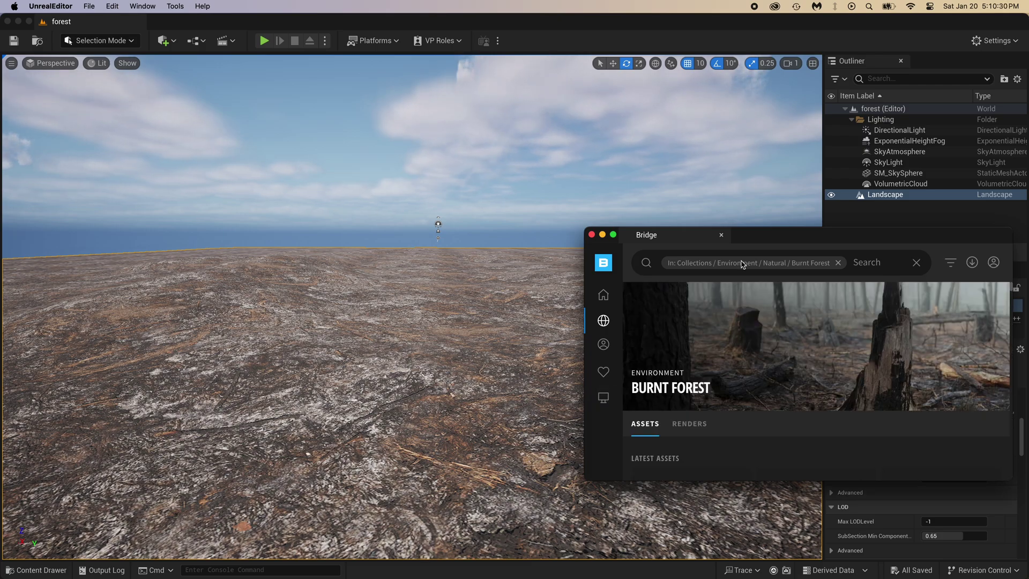
{"action": "left_click_drag", "start_coordinate": [771, 237], "coordinate": [639, 175]}
{"action": "left_click_drag", "start_coordinate": [879, 417], "coordinate": [966, 474]}
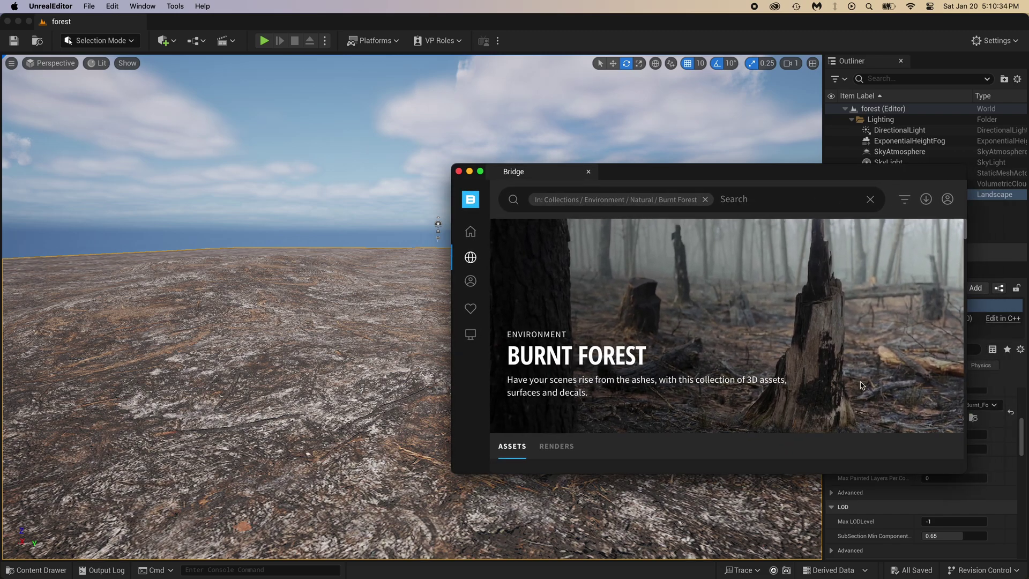
Download and place the Burnt Tree Log, the first burnt tree stumps and the thin burnt branch on the landscape.
{"action": "scroll", "coordinate": [859, 383], "scroll_direction": "down", "scroll_amount": 4}
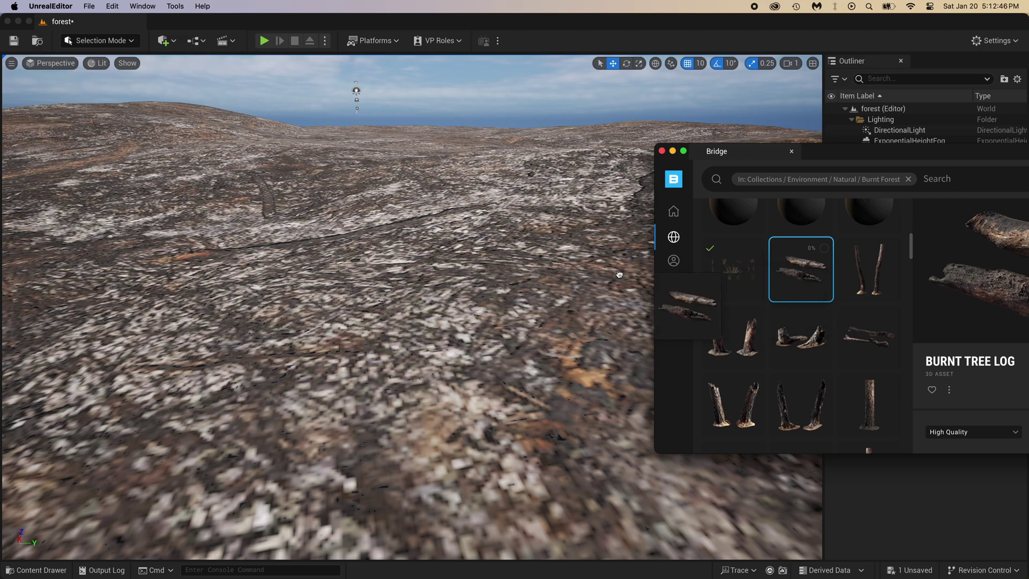
{"action": "left_click_drag", "start_coordinate": [801, 269], "coordinate": [275, 235]}
{"action": "left_click_drag", "start_coordinate": [751, 262], "coordinate": [339, 217]}
{"action": "mouse_move", "coordinate": [696, 338]}
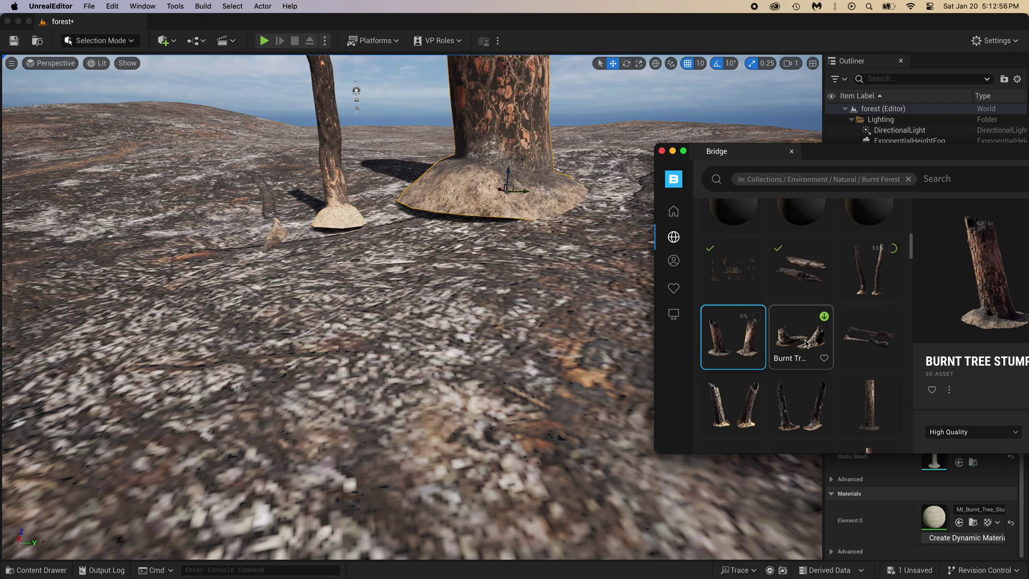
{"action": "left_click_drag", "start_coordinate": [868, 333], "coordinate": [625, 176]}
{"action": "right_click_drag", "start_coordinate": [412, 321], "coordinate": [415, 273]}
Place the next Burnt Forest stump, tree trunks and long burnt branch on the landscape at High Quality.
{"action": "left_click_drag", "start_coordinate": [801, 406], "coordinate": [366, 369]}
{"action": "left_click_drag", "start_coordinate": [868, 406], "coordinate": [570, 276]}
{"action": "scroll", "coordinate": [801, 343], "scroll_direction": "down", "scroll_amount": 4}
{"action": "left_click_drag", "start_coordinate": [733, 271], "coordinate": [236, 333]}
{"action": "left_click_drag", "start_coordinate": [801, 271], "coordinate": [289, 327]}
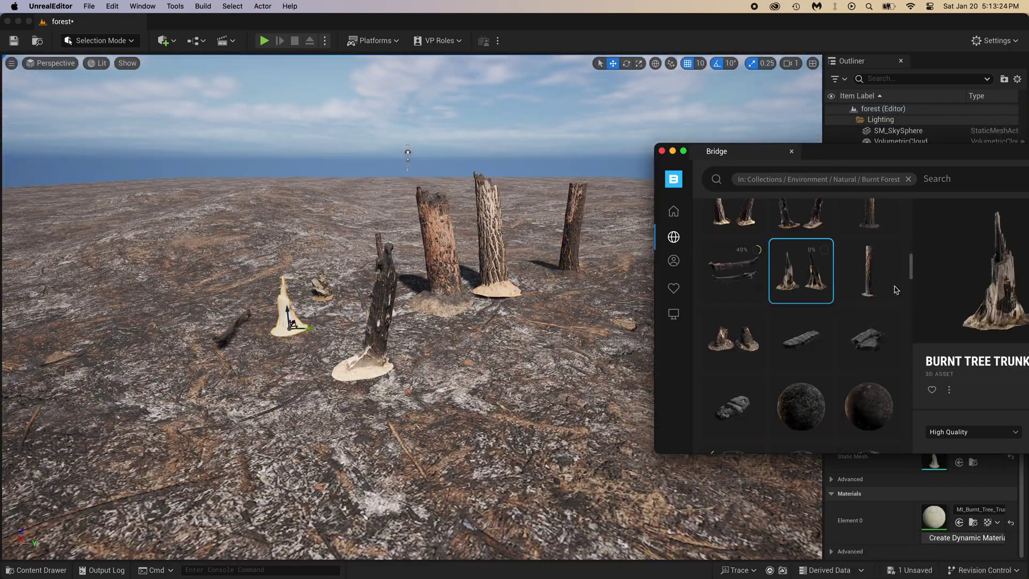
{"action": "left_click_drag", "start_coordinate": [865, 284], "coordinate": [230, 284]}
Place the short burnt tree stump and the three charred Burnt Wood pieces on the landscape.
{"action": "scroll", "coordinate": [801, 321], "scroll_direction": "down", "scroll_amount": 1}
{"action": "left_click_drag", "start_coordinate": [733, 313], "coordinate": [606, 308]}
{"action": "left_click_drag", "start_coordinate": [801, 313], "coordinate": [532, 350]}
{"action": "left_click_drag", "start_coordinate": [869, 312], "coordinate": [460, 347]}
{"action": "left_click_drag", "start_coordinate": [733, 380], "coordinate": [505, 341]}
Place the burnt firewood pieces, the charred logs and branch, and the two charred cylindrical stumps on the landscape.
{"action": "scroll", "coordinate": [801, 321], "scroll_direction": "down", "scroll_amount": 4}
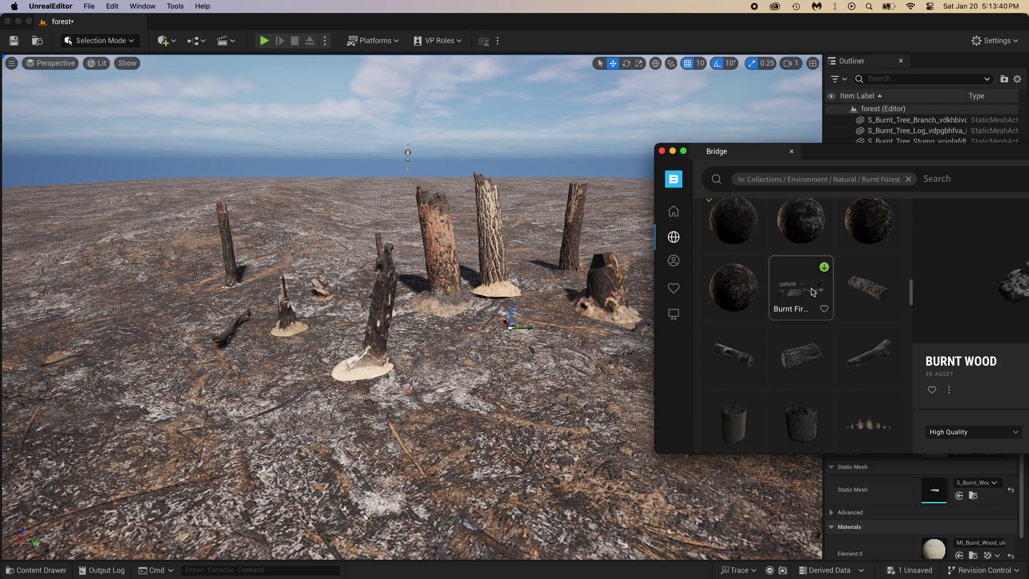
{"action": "left_click_drag", "start_coordinate": [801, 287], "coordinate": [475, 360]}
{"action": "left_click_drag", "start_coordinate": [868, 287], "coordinate": [472, 348]}
{"action": "left_click_drag", "start_coordinate": [733, 353], "coordinate": [443, 340]}
{"action": "left_click_drag", "start_coordinate": [801, 354], "coordinate": [477, 429]}
{"action": "left_click_drag", "start_coordinate": [868, 354], "coordinate": [431, 396]}
{"action": "left_click_drag", "start_coordinate": [733, 423], "coordinate": [533, 398]}
{"action": "left_click_drag", "start_coordinate": [801, 424], "coordinate": [482, 375]}
Place the reddish-brown split logs and the tall dead tree in the forest level.
{"action": "left_click", "coordinate": [865, 422]}
{"action": "scroll", "coordinate": [801, 348], "scroll_direction": "down", "scroll_amount": 4}
{"action": "left_click_drag", "start_coordinate": [733, 289], "coordinate": [567, 358]}
{"action": "left_click_drag", "start_coordinate": [733, 356], "coordinate": [331, 260]}
Examine the collection's dead plants, including Blue Lupin, Dead Herb Weed, Dead Finish and Dead Shrubs.
{"action": "left_click_drag", "start_coordinate": [857, 151], "coordinate": [719, 146]}
{"action": "left_click", "coordinate": [716, 369]}
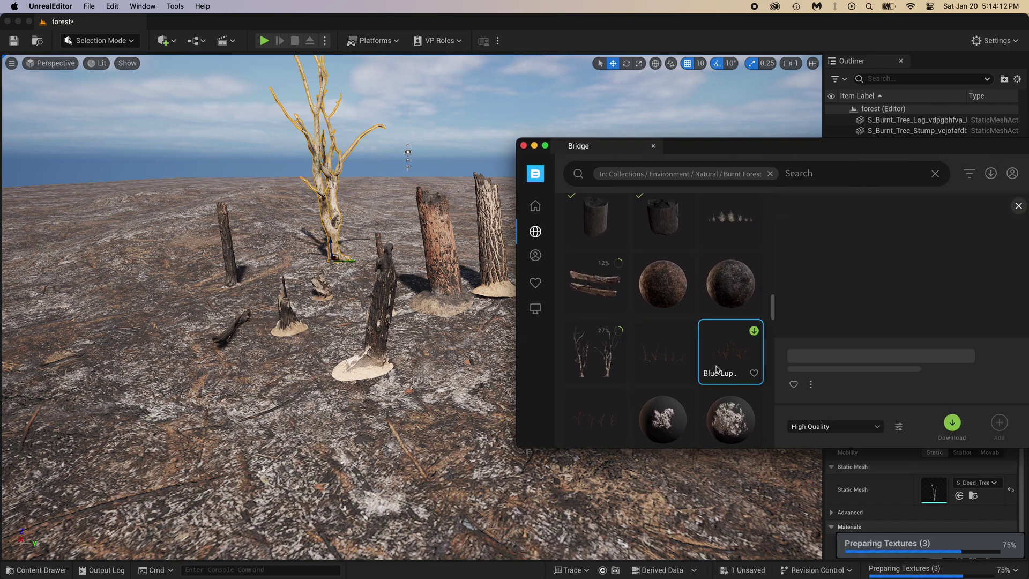
{"action": "left_click", "coordinate": [663, 356]}
{"action": "left_click_drag", "start_coordinate": [772, 304], "coordinate": [773, 316]}
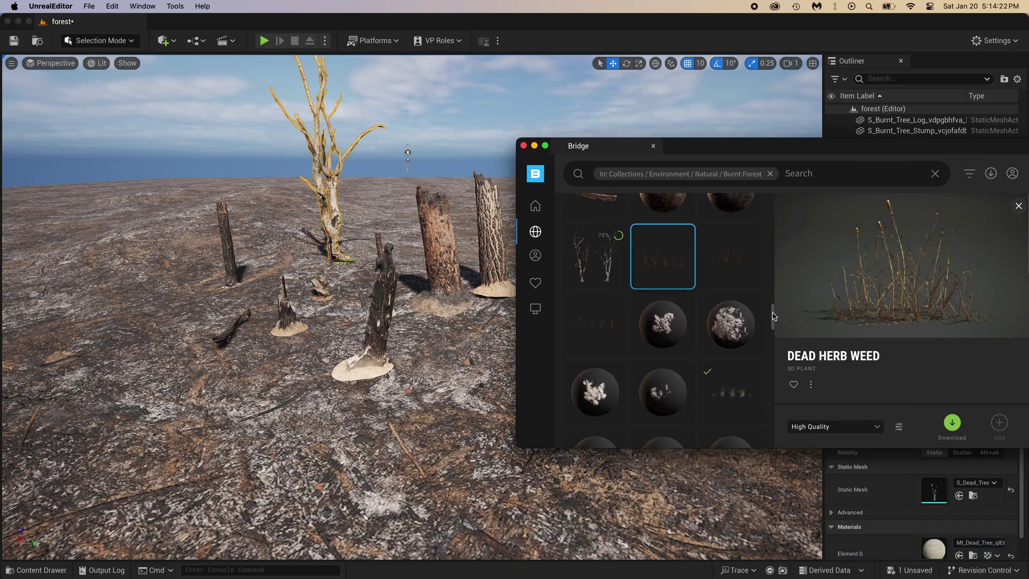
{"action": "left_click", "coordinate": [608, 321]}
{"action": "left_click", "coordinate": [731, 394]}
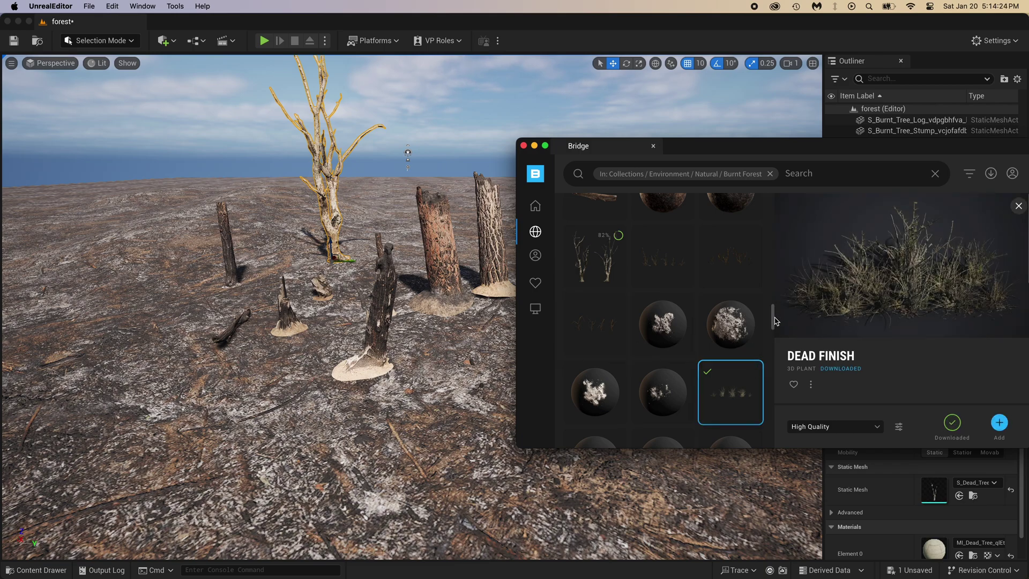
{"action": "left_click_drag", "start_coordinate": [775, 320], "coordinate": [772, 348]}
{"action": "left_click", "coordinate": [737, 296]}
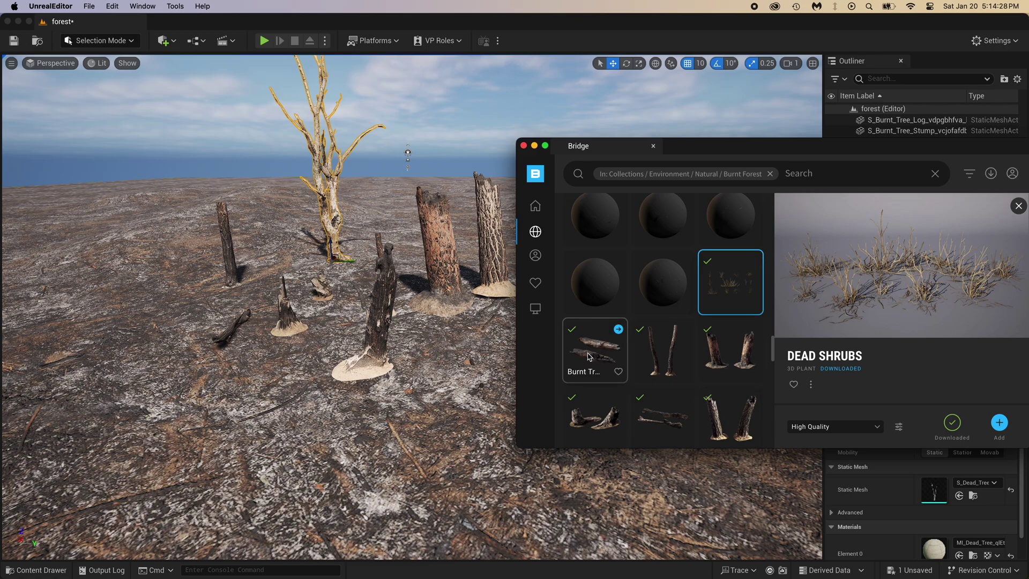
{"action": "left_click_drag", "start_coordinate": [773, 343], "coordinate": [773, 419]}
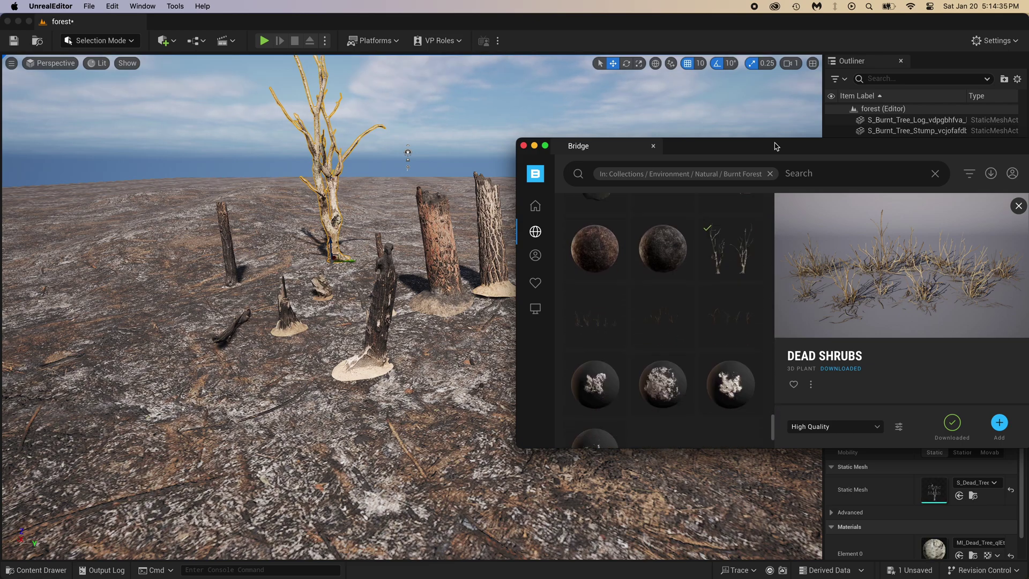
Expand Bridge to full size and add the Dead Finish and Dead Shrubs plants to the project at High Quality.
{"action": "double_click", "coordinate": [774, 146]}
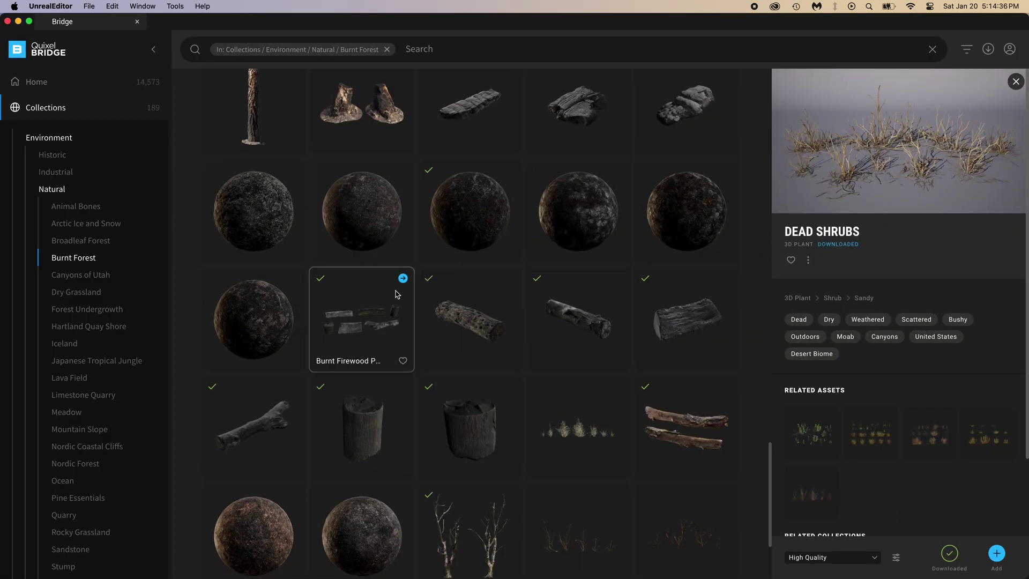
{"action": "scroll", "coordinate": [408, 297], "scroll_direction": "up", "scroll_amount": 10}
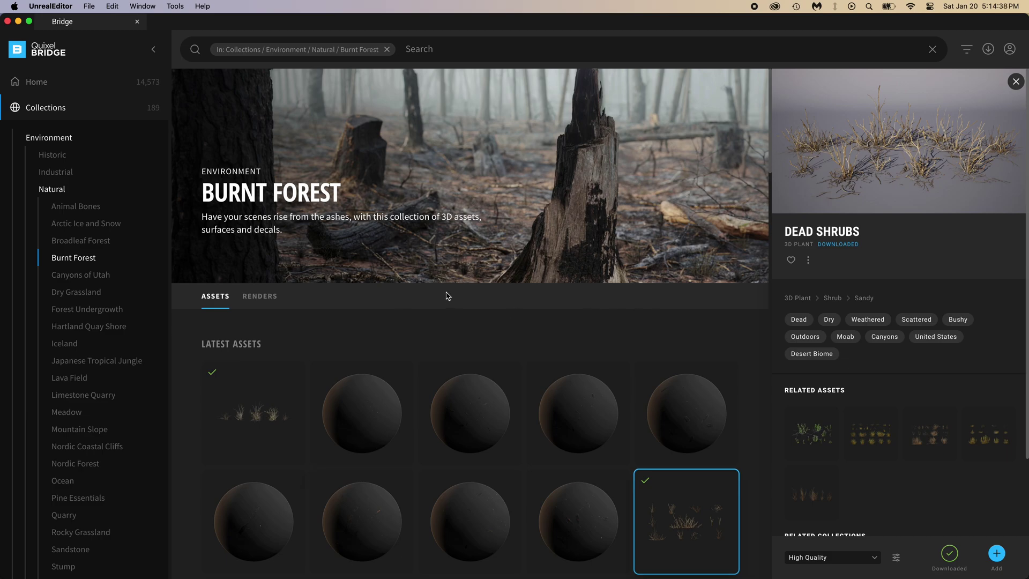
{"action": "scroll", "coordinate": [448, 296], "scroll_direction": "down", "scroll_amount": 3}
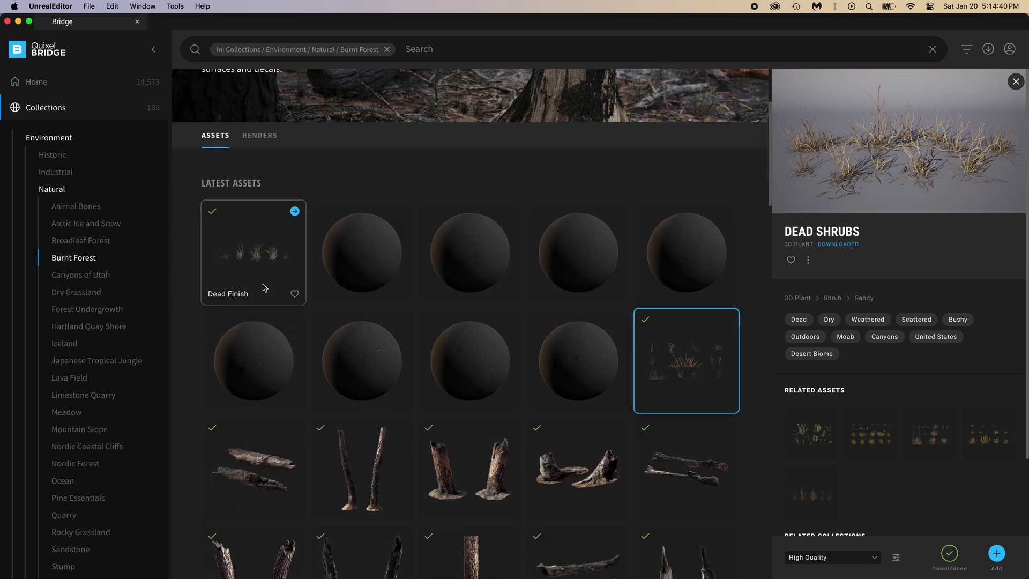
{"action": "left_click", "coordinate": [289, 223]}
{"action": "left_click", "coordinate": [294, 212]}
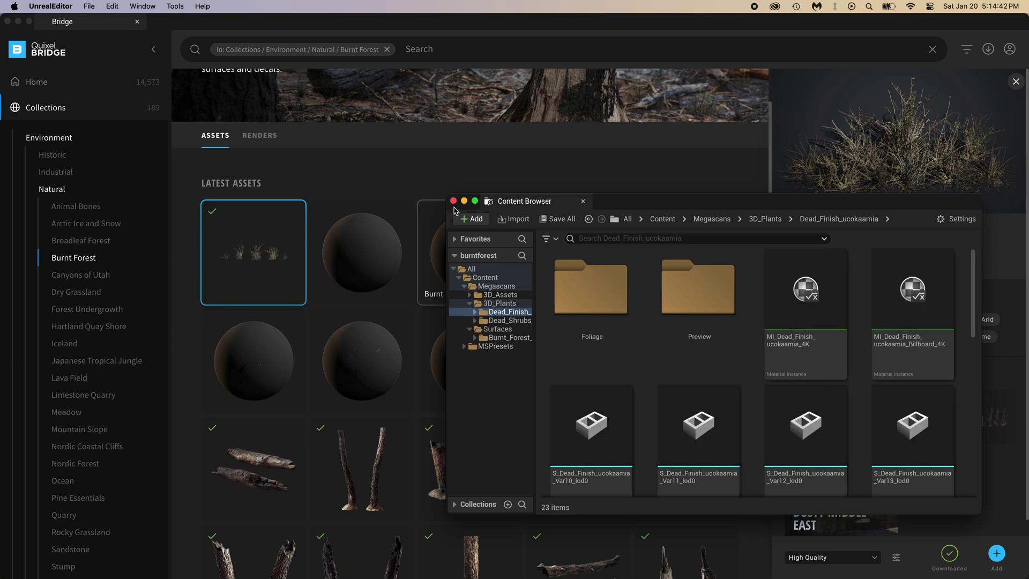
{"action": "scroll", "coordinate": [574, 287], "scroll_direction": "down", "scroll_amount": 1}
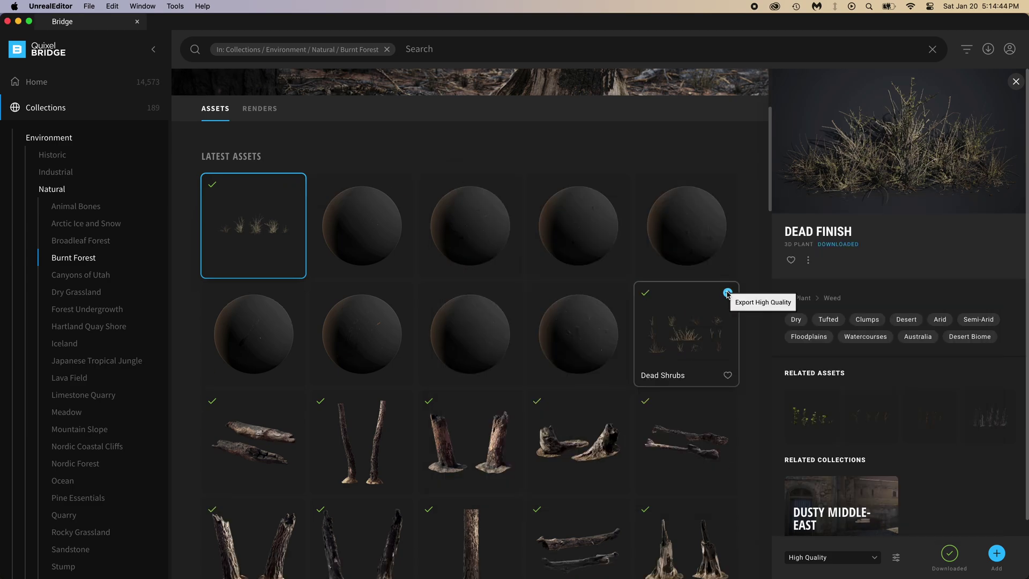
{"action": "left_click", "coordinate": [727, 293]}
Download the pale shrub clumps, Dead Herb Weed, Blue Lupin and Dead Weed plants at High Quality.
{"action": "scroll", "coordinate": [764, 246], "scroll_direction": "down", "scroll_amount": 8}
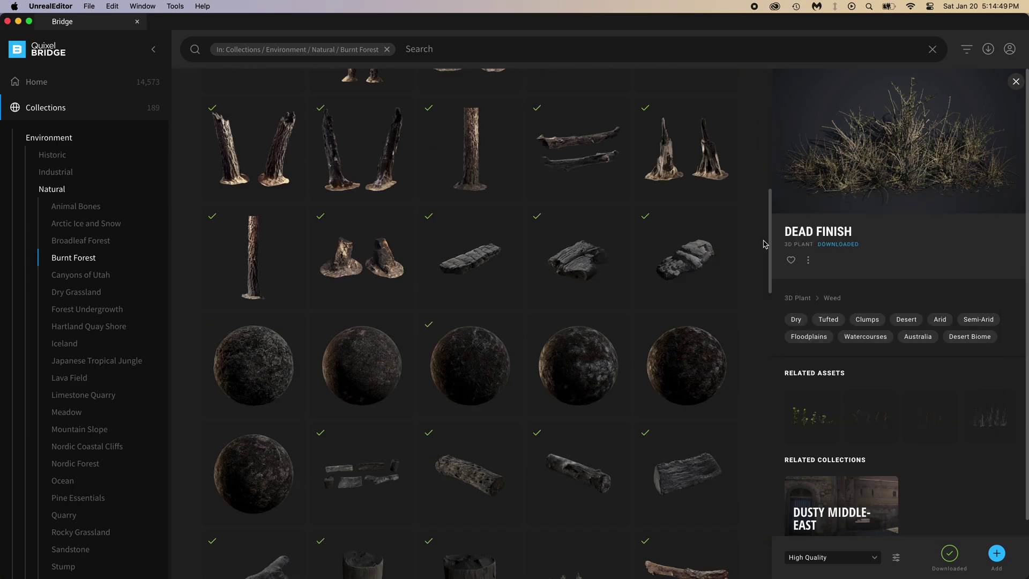
{"action": "scroll", "coordinate": [765, 246], "scroll_direction": "down", "scroll_amount": 6}
{"action": "left_click", "coordinate": [619, 230]}
{"action": "scroll", "coordinate": [620, 222], "scroll_direction": "down", "scroll_amount": 3}
{"action": "left_click", "coordinate": [620, 220]}
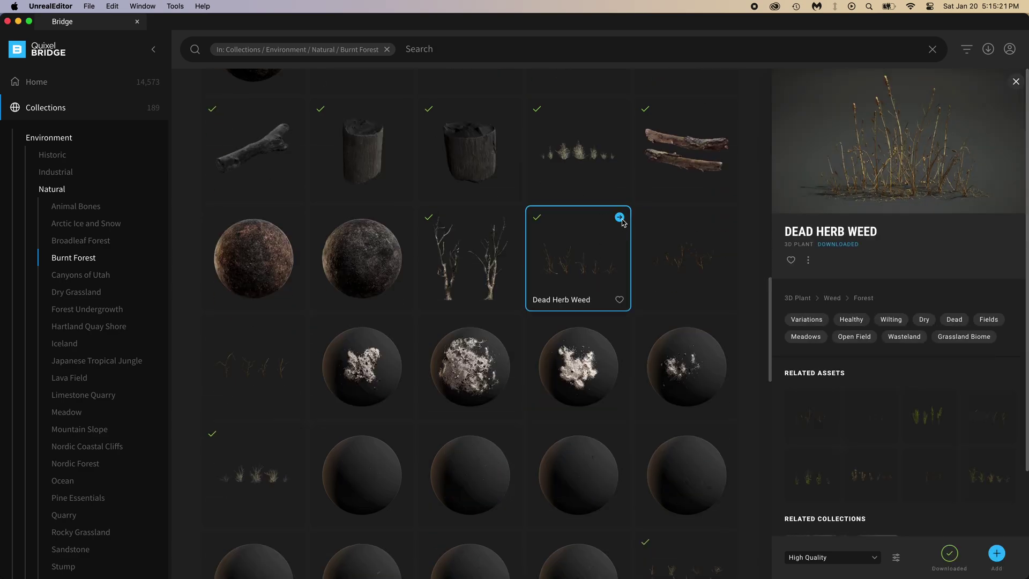
{"action": "left_click", "coordinate": [727, 218]}
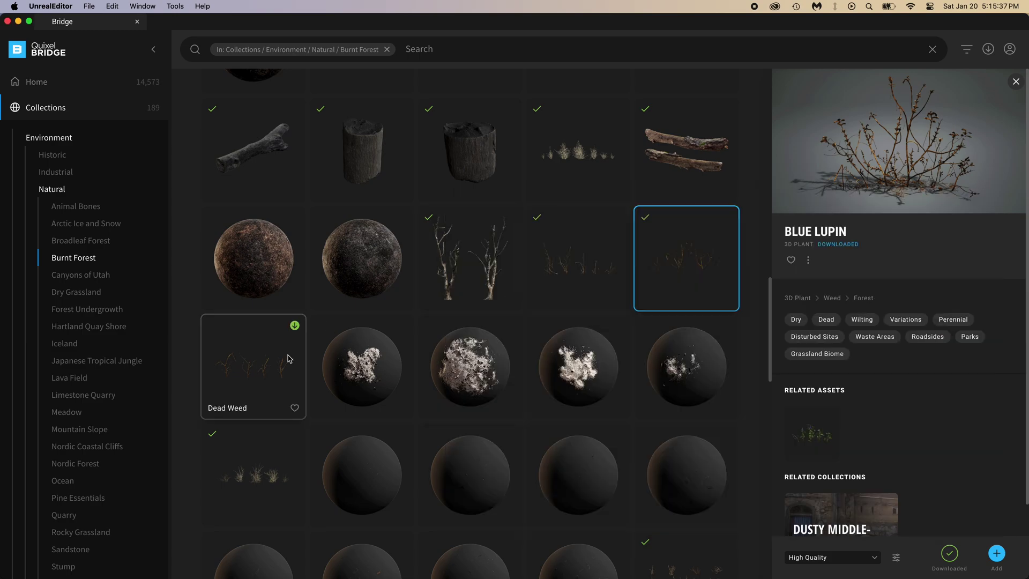
{"action": "left_click", "coordinate": [292, 326]}
Export the Dead Finish and Dead Shrubs plants to the project again from the repeated asset list.
{"action": "scroll", "coordinate": [292, 310], "scroll_direction": "down", "scroll_amount": 2}
{"action": "left_click", "coordinate": [294, 353]}
{"action": "scroll", "coordinate": [300, 353], "scroll_direction": "down", "scroll_amount": 4}
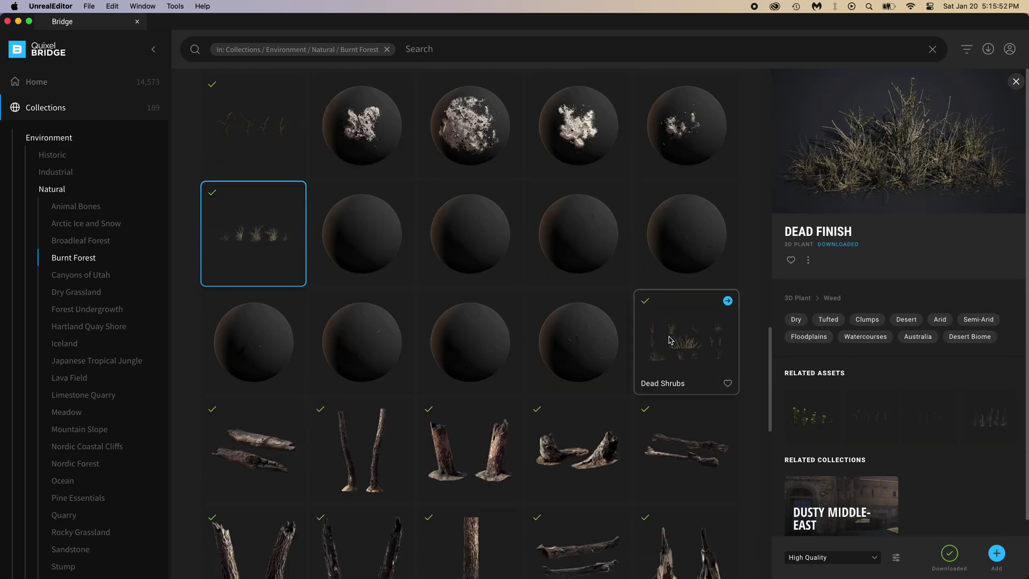
{"action": "left_click", "coordinate": [708, 323]}
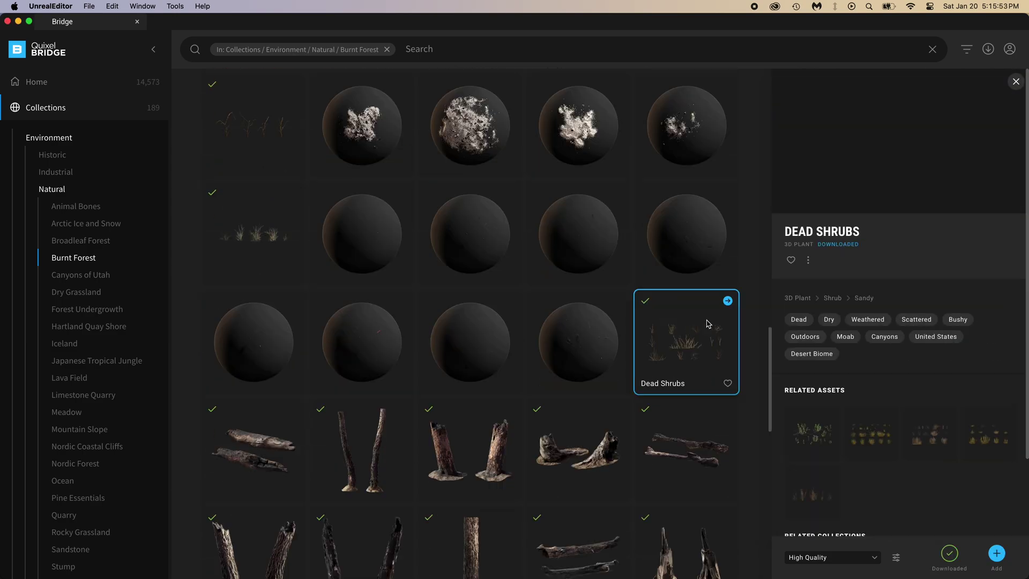
{"action": "left_click", "coordinate": [727, 301]}
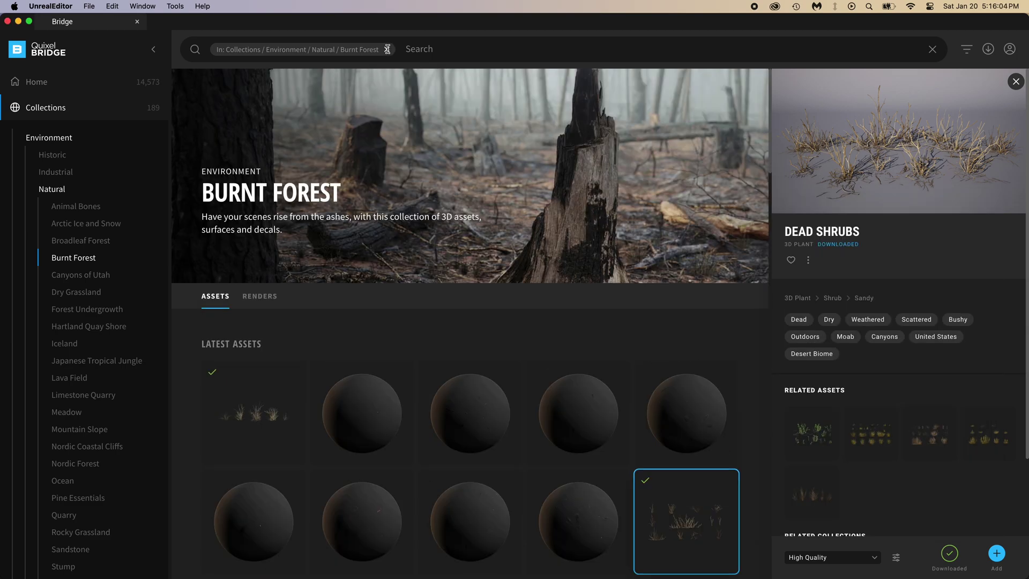
Search for "coast", download the Coastline community collection's rocks, trees and branches at High Quality, and float Bridge over the level again.
{"action": "left_click", "coordinate": [386, 49]}
{"action": "type", "text": "coast"}
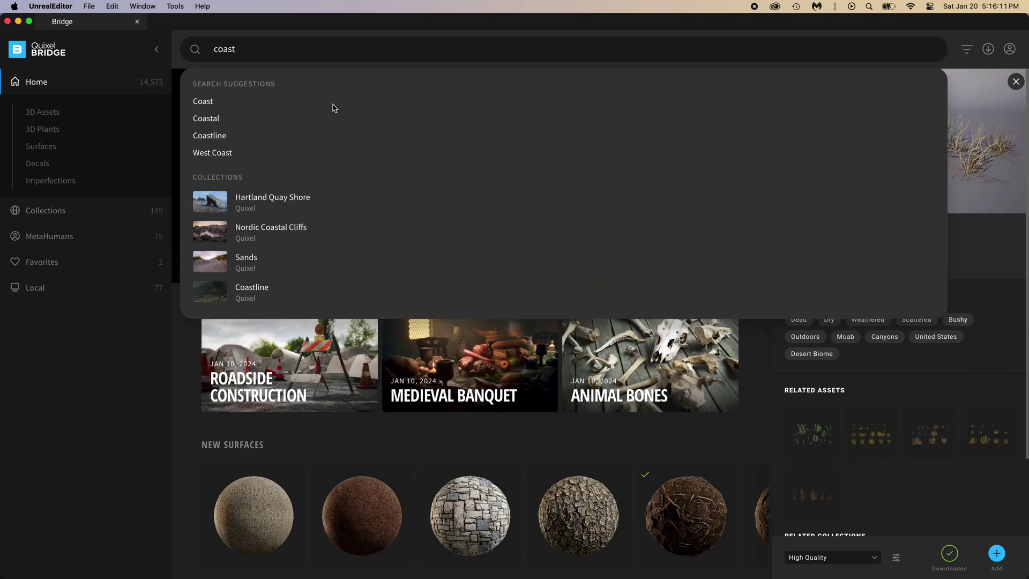
{"action": "left_click", "coordinate": [258, 294]}
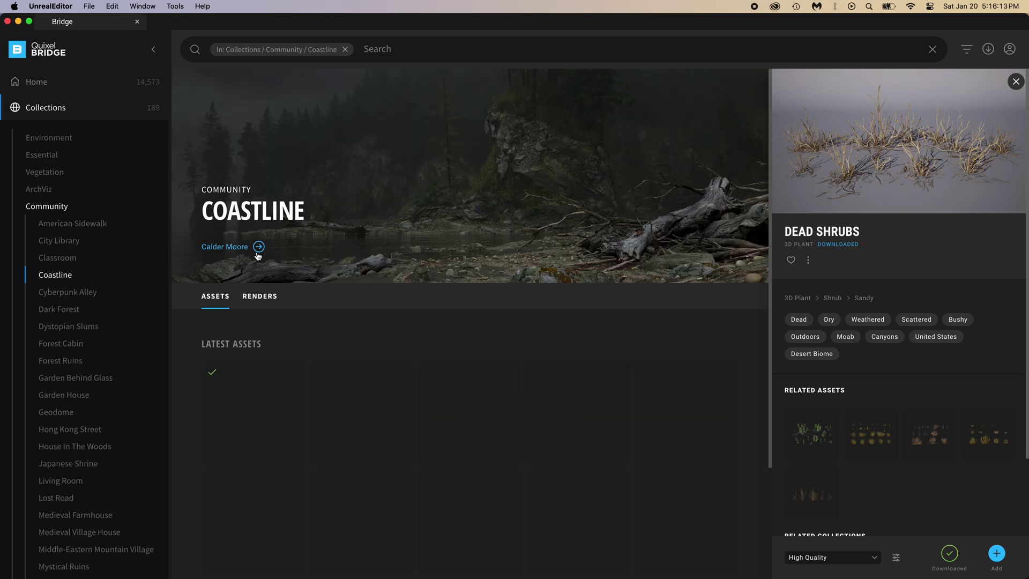
{"action": "scroll", "coordinate": [454, 332], "scroll_direction": "down", "scroll_amount": 5}
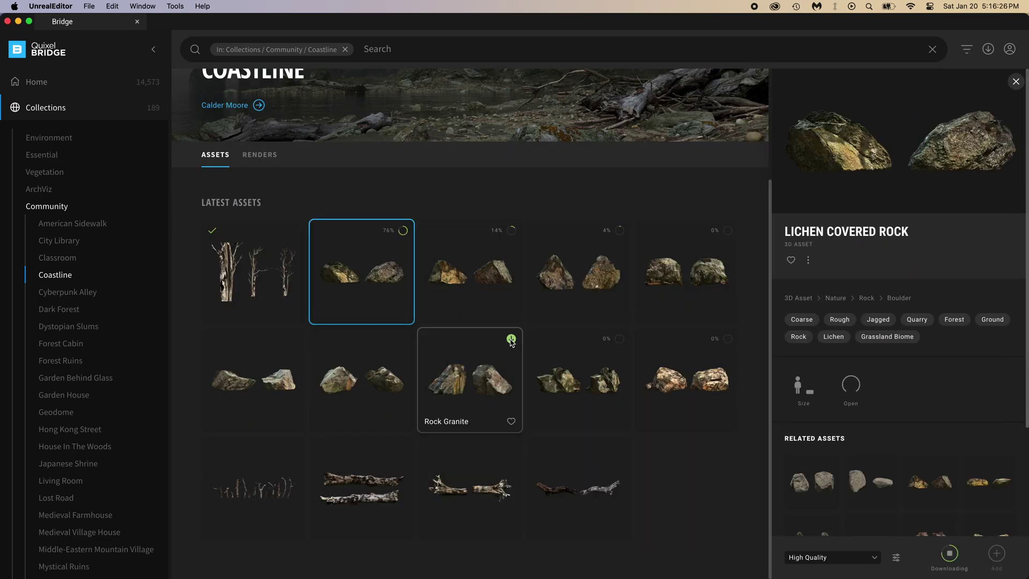
{"action": "left_click", "coordinate": [619, 452]}
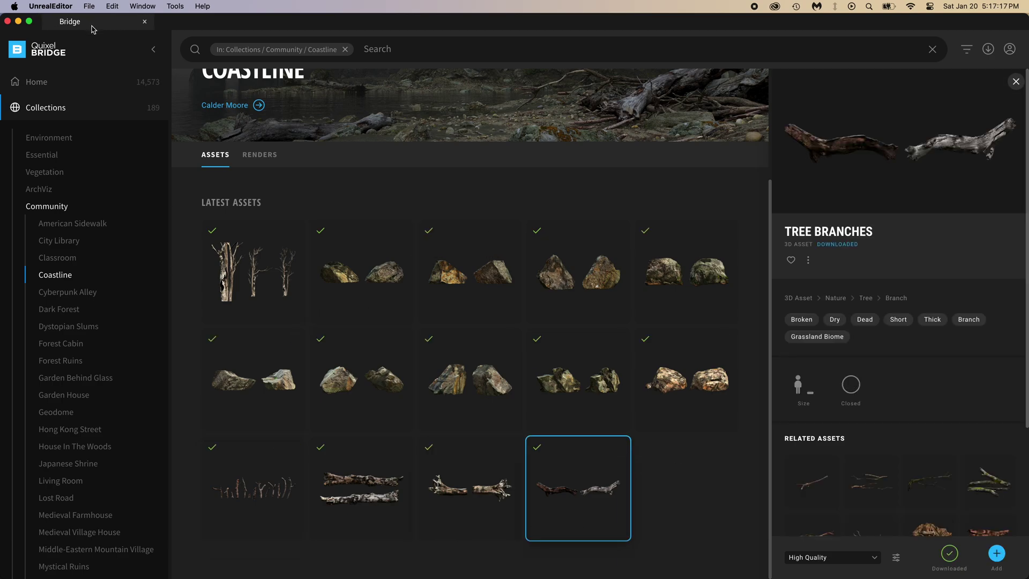
{"action": "left_click_drag", "start_coordinate": [92, 30], "coordinate": [720, 219]}
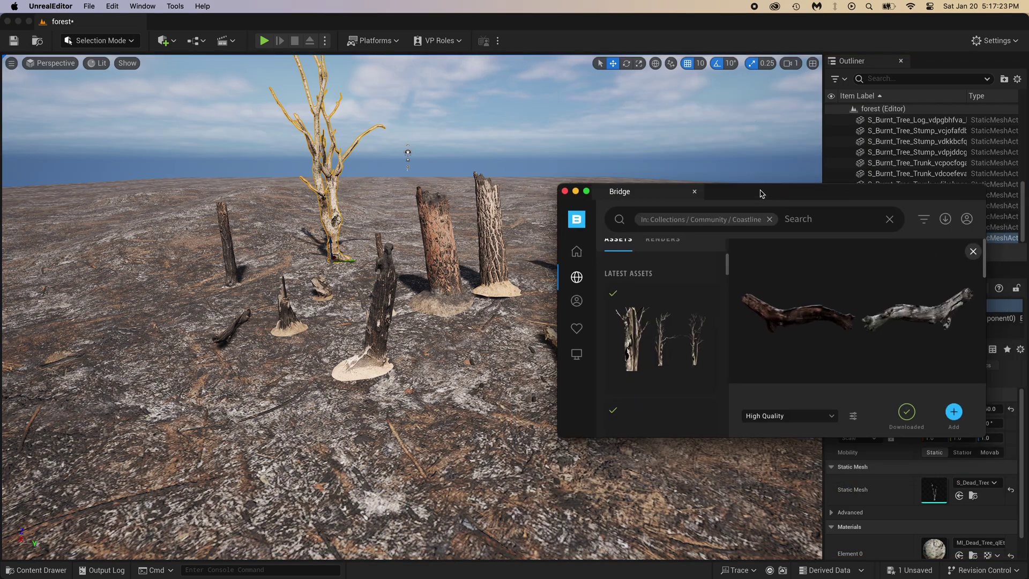
Place a second dead tree from the Coastline collection on the background hillside, along with the Lichen Covered Rock.
{"action": "left_click", "coordinate": [879, 218]}
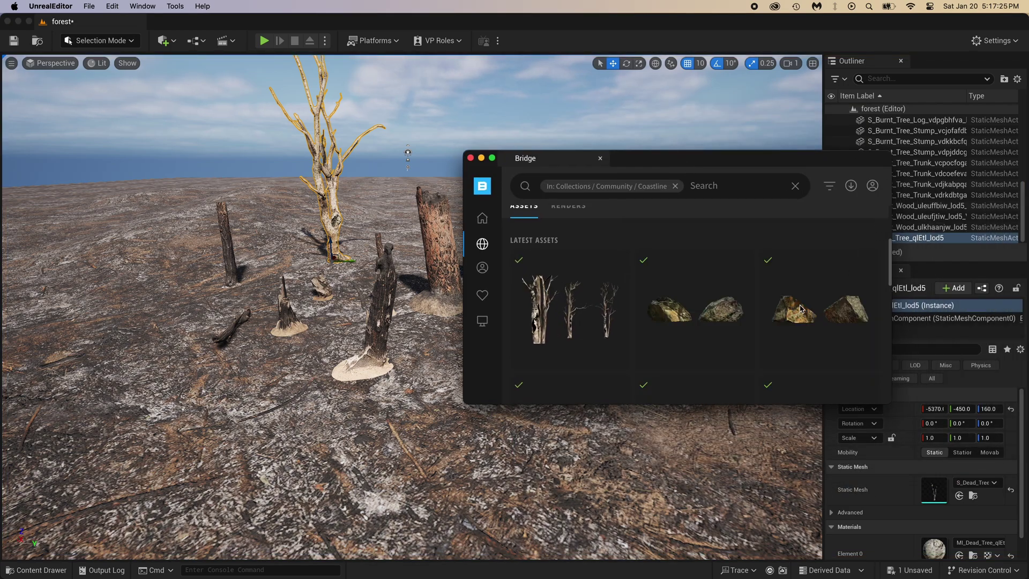
{"action": "scroll", "coordinate": [800, 308], "scroll_direction": "up", "scroll_amount": 5}
{"action": "scroll", "coordinate": [799, 308], "scroll_direction": "down", "scroll_amount": 10}
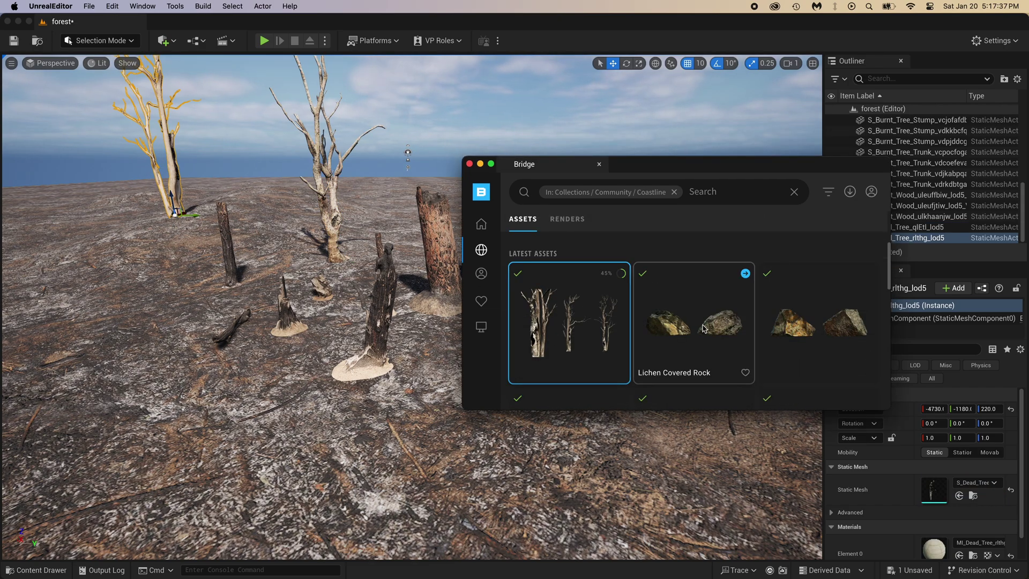
{"action": "left_click", "coordinate": [703, 328]}
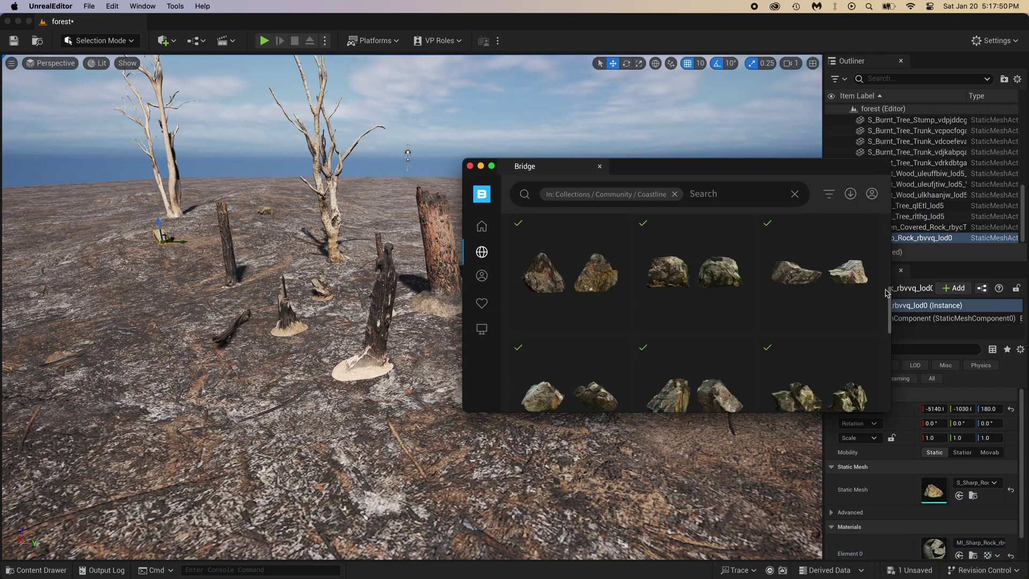
Place the remaining Coastline rocks around the stumps in the foreground and beside the small burnt trunks.
{"action": "left_click_drag", "start_coordinate": [569, 284], "coordinate": [252, 372]}
{"action": "left_click_drag", "start_coordinate": [694, 292], "coordinate": [306, 393]}
{"action": "left_click_drag", "start_coordinate": [819, 292], "coordinate": [352, 391]}
{"action": "scroll", "coordinate": [792, 307], "scroll_direction": "down", "scroll_amount": 3}
{"action": "left_click_drag", "start_coordinate": [569, 332], "coordinate": [184, 310]}
{"action": "left_click_drag", "start_coordinate": [694, 328], "coordinate": [161, 343]}
{"action": "left_click_drag", "start_coordinate": [819, 328], "coordinate": [122, 296]}
{"action": "scroll", "coordinate": [731, 322], "scroll_direction": "down", "scroll_amount": 3}
{"action": "left_click_drag", "start_coordinate": [569, 347], "coordinate": [321, 336]}
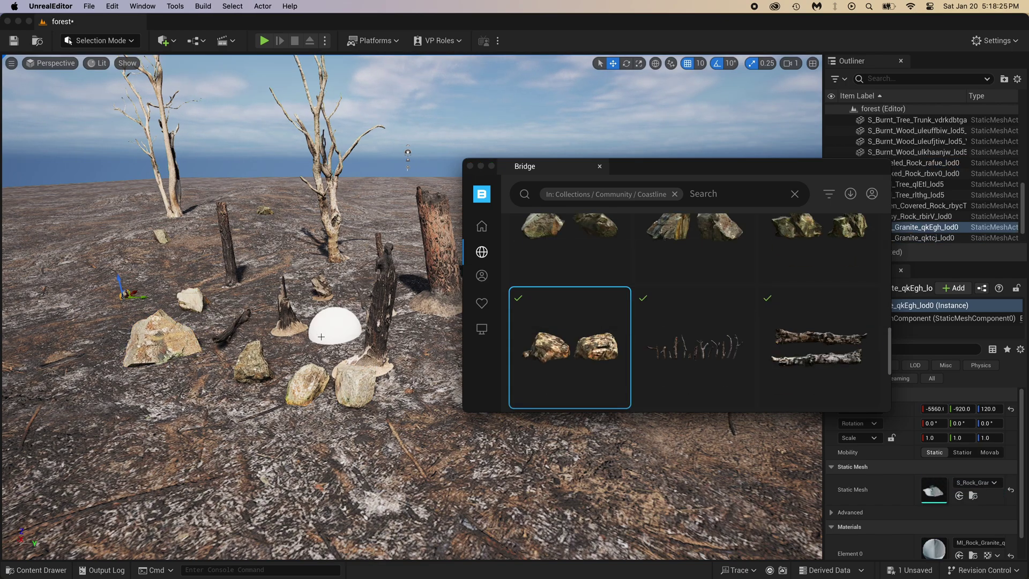
Place the Coastline collection's wooden sticks, branches and logs among the burnt trunks and dead trees.
{"action": "left_click_drag", "start_coordinate": [709, 361], "coordinate": [277, 244]}
{"action": "left_click_drag", "start_coordinate": [818, 354], "coordinate": [369, 222]}
{"action": "scroll", "coordinate": [816, 339], "scroll_direction": "down", "scroll_amount": 3}
{"action": "scroll", "coordinate": [816, 340], "scroll_direction": "down", "scroll_amount": 3}
{"action": "left_click_drag", "start_coordinate": [569, 316], "coordinate": [431, 369]}
{"action": "left_click_drag", "start_coordinate": [694, 316], "coordinate": [562, 426]}
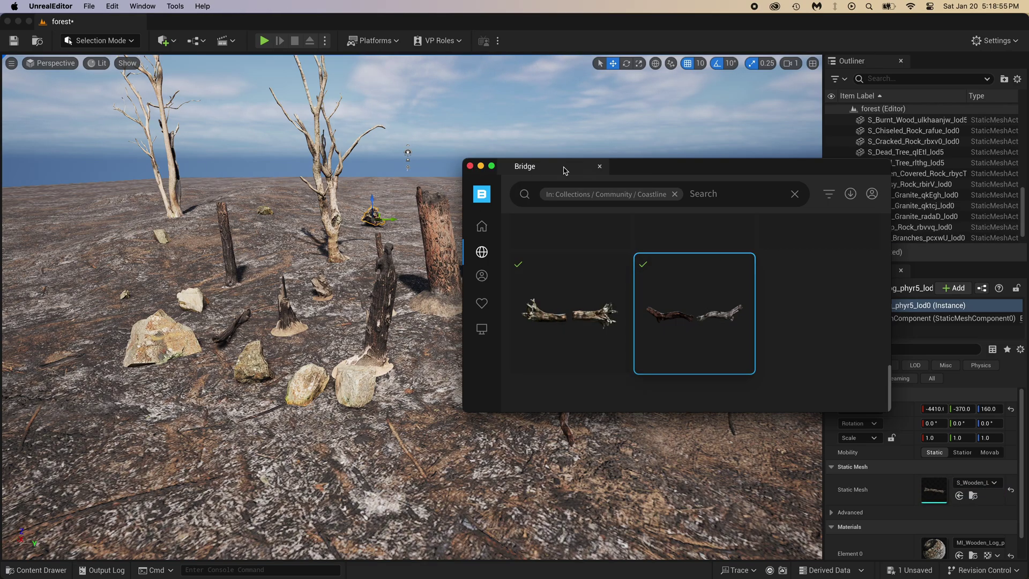
Dock Bridge as a tab beside the forest level and return to the level to view the placed assets from above.
{"action": "left_click_drag", "start_coordinate": [563, 169], "coordinate": [187, 23]}
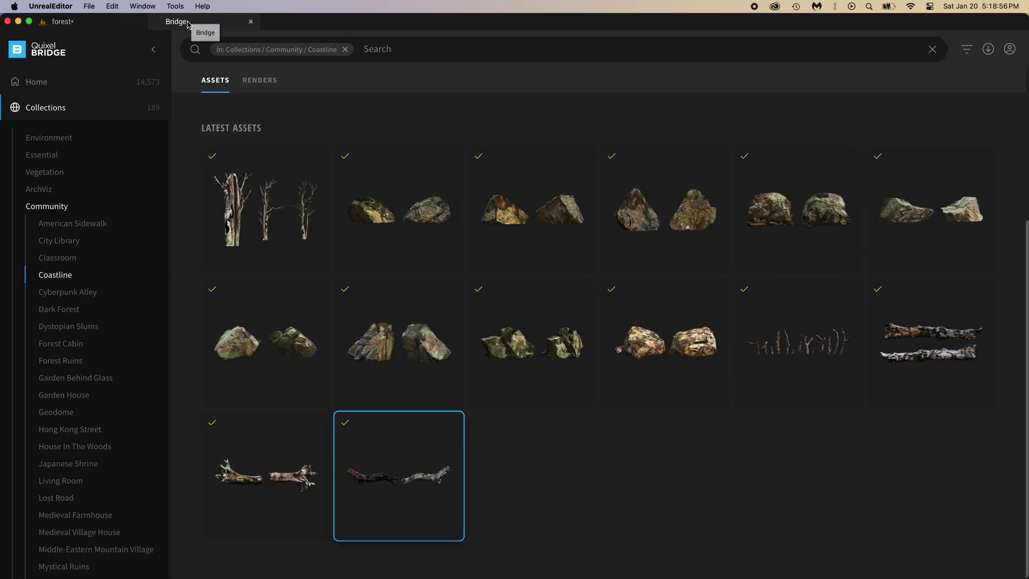
{"action": "left_click", "coordinate": [90, 23]}
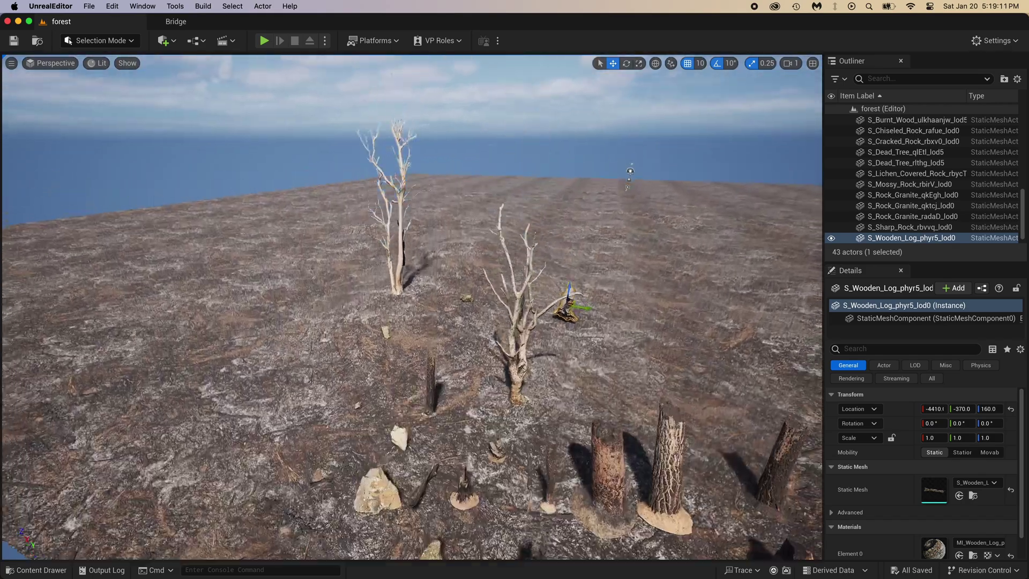
{"action": "right_click_drag", "start_coordinate": [631, 168], "coordinate": [624, 235]}
{"action": "right_click_drag", "start_coordinate": [525, 375], "coordinate": [493, 375]}
Add a Cine Camera Actor to the level and pilot it in the viewport.
{"action": "left_click", "coordinate": [171, 47]}
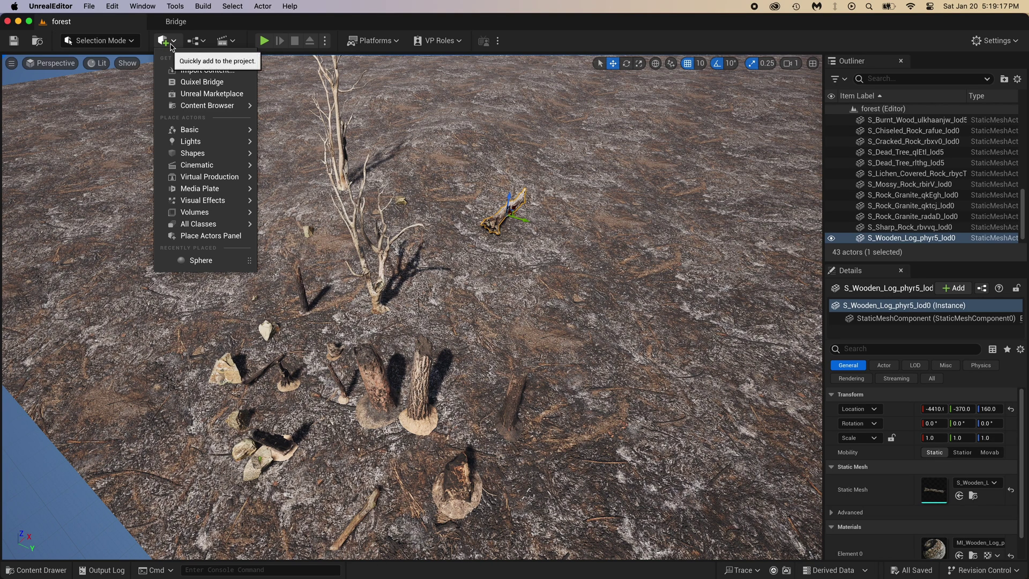
{"action": "mouse_move", "coordinate": [189, 165]}
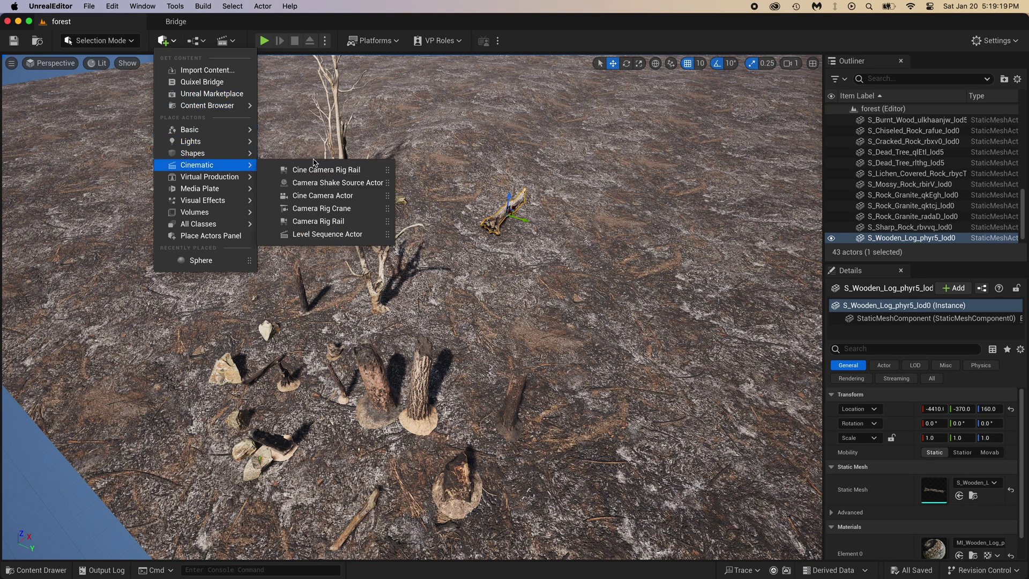
{"action": "left_click", "coordinate": [322, 196]}
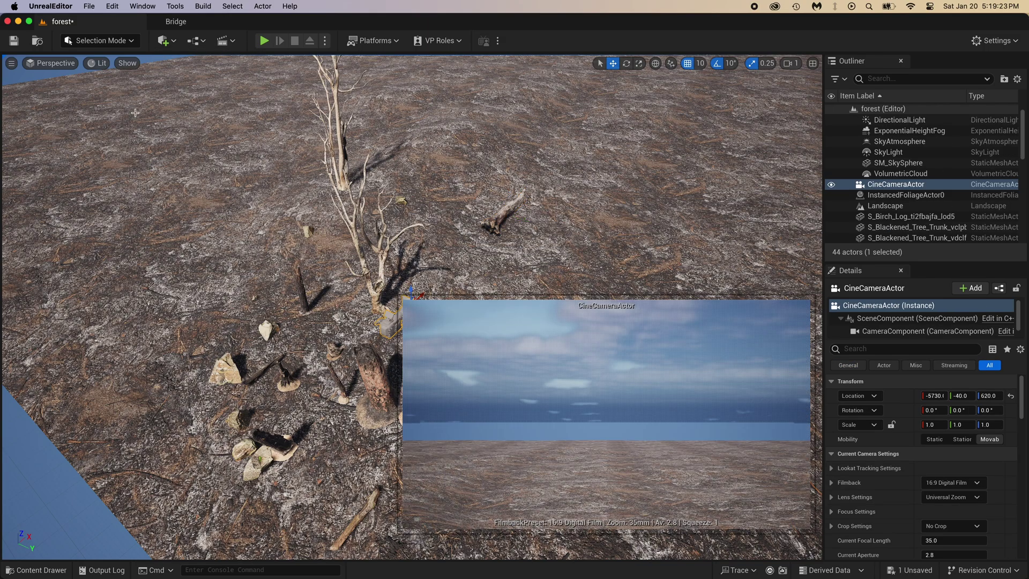
{"action": "left_click", "coordinate": [50, 64]}
{"action": "left_click", "coordinate": [80, 186]}
Fly the piloted camera back and above the assets, tilted down to frame the trunks and both dead trees.
{"action": "key", "text": "s"}
{"action": "right_click_drag", "start_coordinate": [512, 190], "coordinate": [496, 233]}
{"action": "key", "text": "s"}
{"action": "key", "text": "w"}
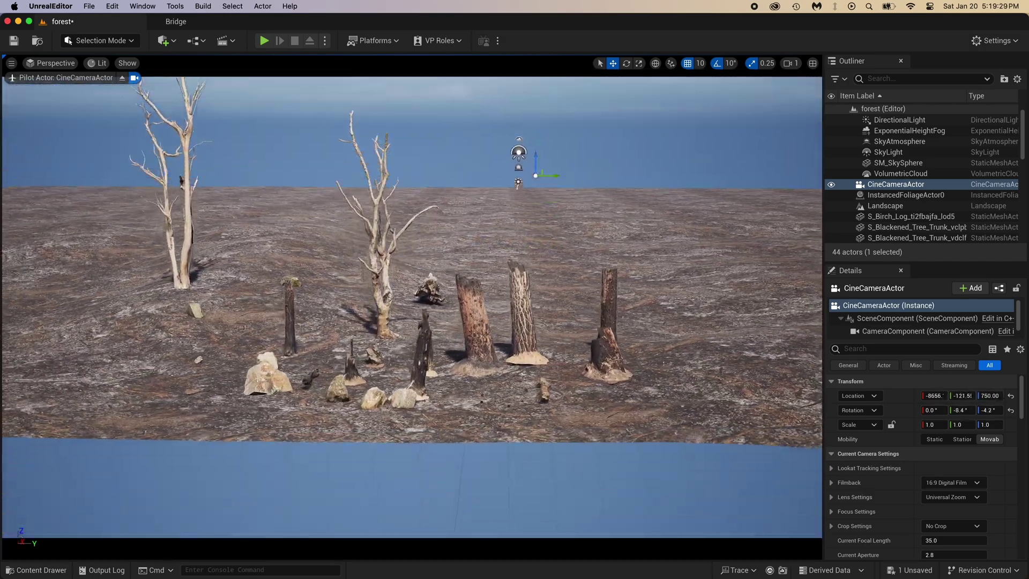
{"action": "key", "text": "q"}
{"action": "right_click_drag", "start_coordinate": [411, 307], "coordinate": [409, 344]}
{"action": "key", "text": "w"}
{"action": "key", "text": "d"}
{"action": "key", "text": "a"}
{"action": "key", "text": "d"}
{"action": "key", "text": "e"}
{"action": "key", "text": "q"}
{"action": "key", "text": "e"}
{"action": "key", "text": "s"}
{"action": "key", "text": "q"}
{"action": "key", "text": "e"}
Move the two dead trees farther back, placing the taller one behind the burnt trunks at about -3530, 70, 130.
{"action": "left_click", "coordinate": [364, 382]}
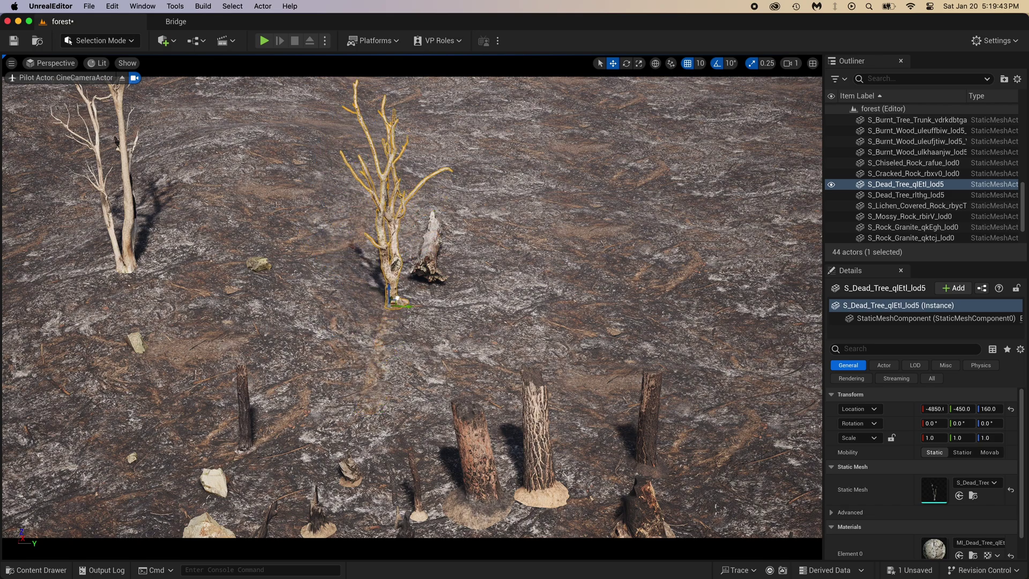
{"action": "left_click_drag", "start_coordinate": [397, 298], "coordinate": [428, 194]}
{"action": "left_click", "coordinate": [126, 263]}
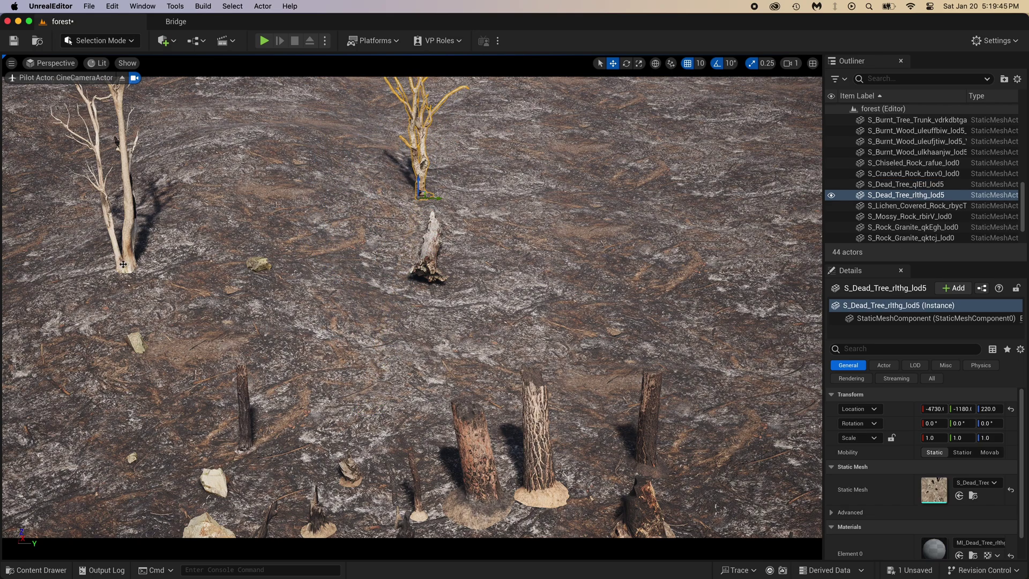
{"action": "left_click_drag", "start_coordinate": [137, 267], "coordinate": [579, 258]}
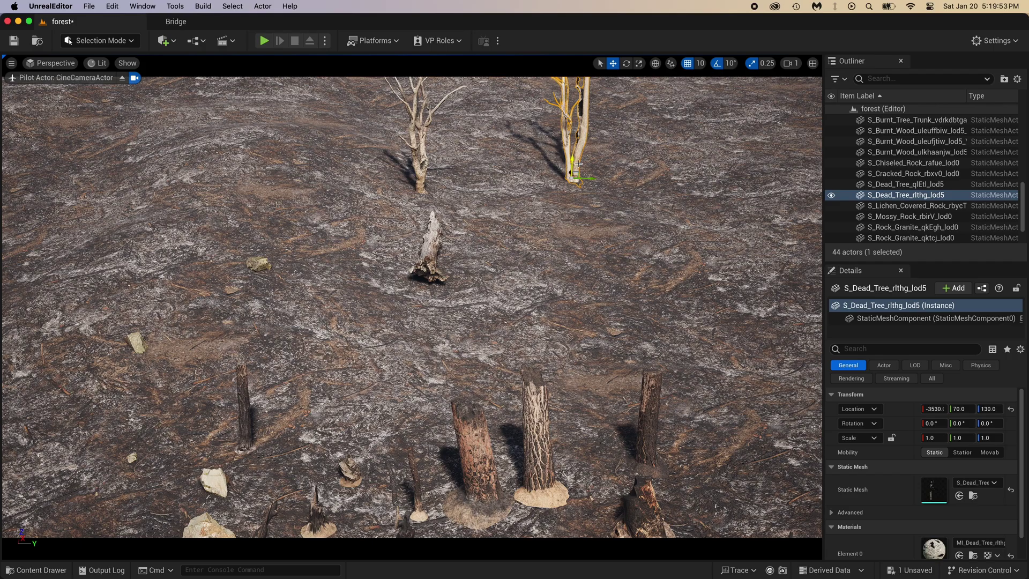
Focus on the wooden log, and reframe the piloted camera closer to the ground on the burnt trunks and rocks.
{"action": "left_click", "coordinate": [432, 245]}
{"action": "key", "text": "f"}
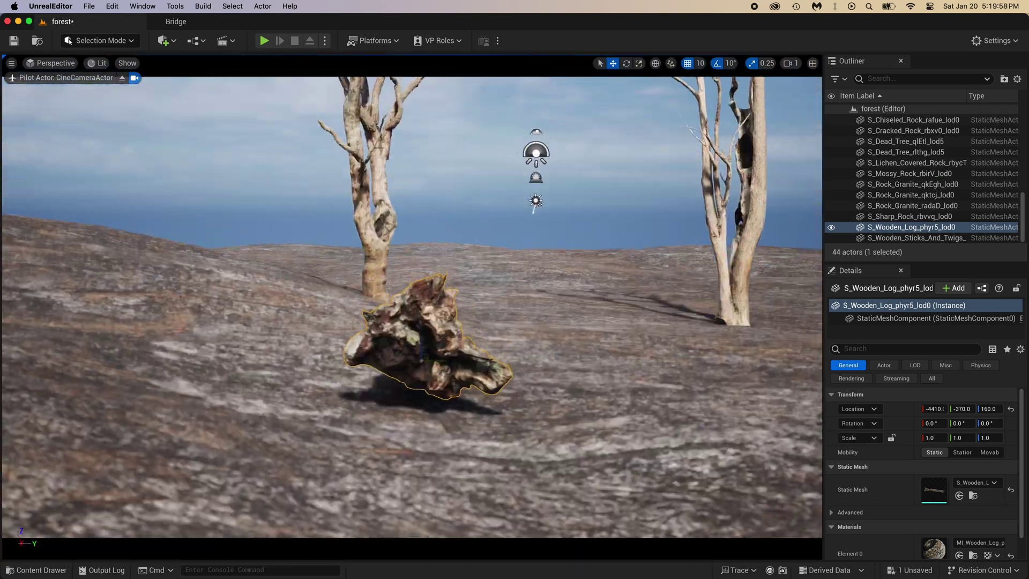
{"action": "right_click_drag", "start_coordinate": [432, 245], "coordinate": [359, 241]}
{"action": "left_click", "coordinate": [493, 241]}
{"action": "right_click_drag", "start_coordinate": [493, 241], "coordinate": [485, 263]}
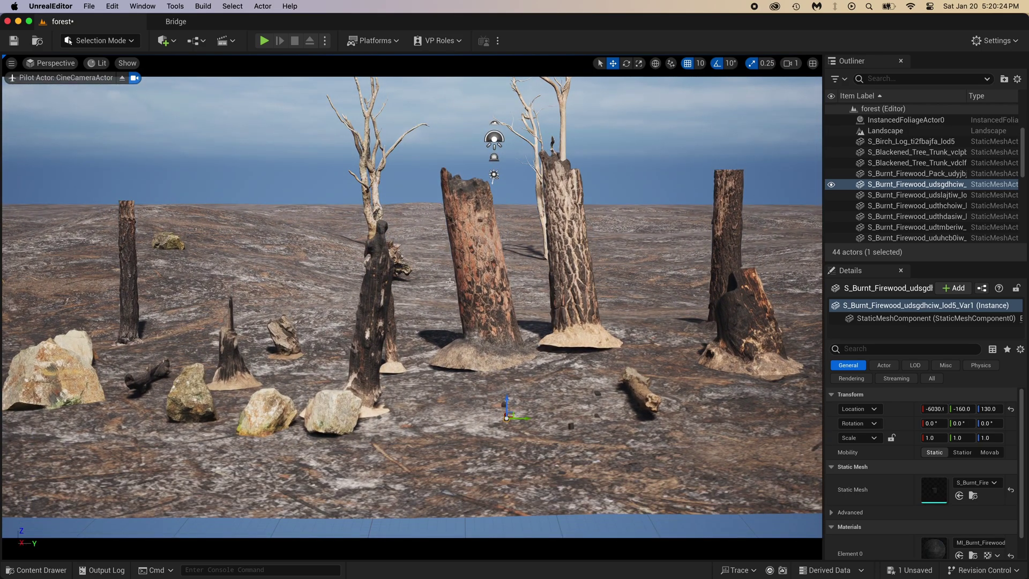
Rotate the dark burnt trunk to about -210° around Z and move it in front of the two large trunks.
{"action": "left_click", "coordinate": [378, 348]}
{"action": "key", "text": "e"}
{"action": "left_click_drag", "start_coordinate": [363, 413], "coordinate": [461, 409]}
{"action": "key", "text": "w"}
{"action": "mouse_move", "coordinate": [369, 410]}
{"action": "left_mouse_down"}
{"action": "mouse_move", "coordinate": [642, 408]}
{"action": "mouse_move", "coordinate": [571, 415]}
{"action": "mouse_move", "coordinate": [575, 337]}
{"action": "mouse_move", "coordinate": [577, 377]}
{"action": "left_mouse_up"}
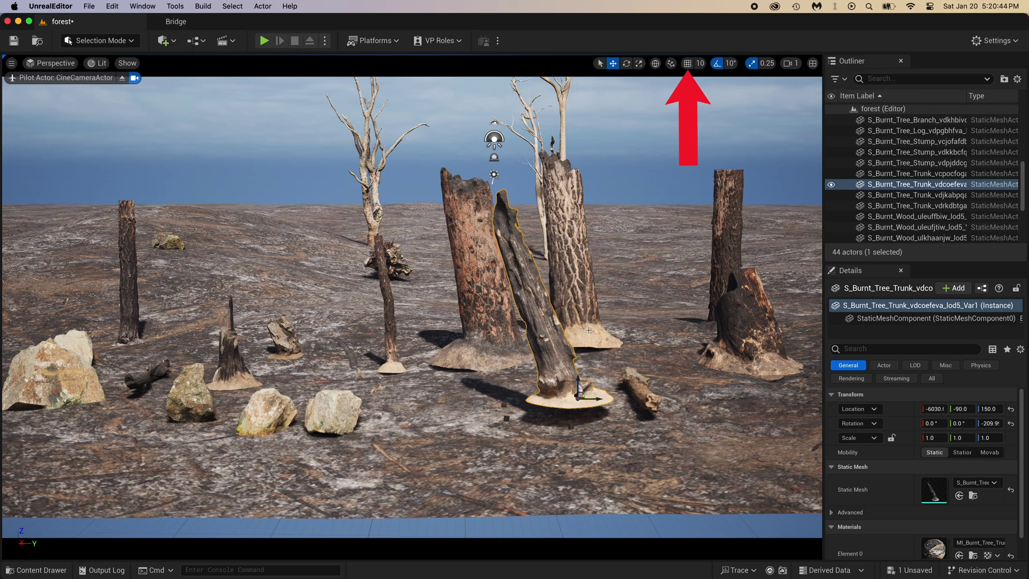
Lower the leaning trunk to Z 126.13 and tilt it about 1.6° with rotation snapping turned off.
{"action": "left_click_drag", "start_coordinate": [578, 378], "coordinate": [579, 404]}
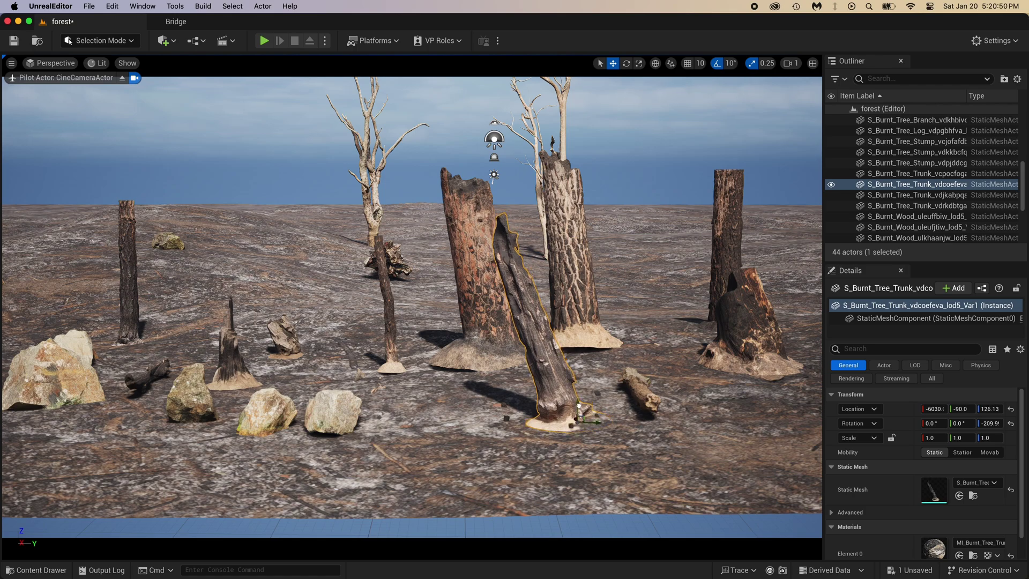
{"action": "left_click", "coordinate": [717, 63]}
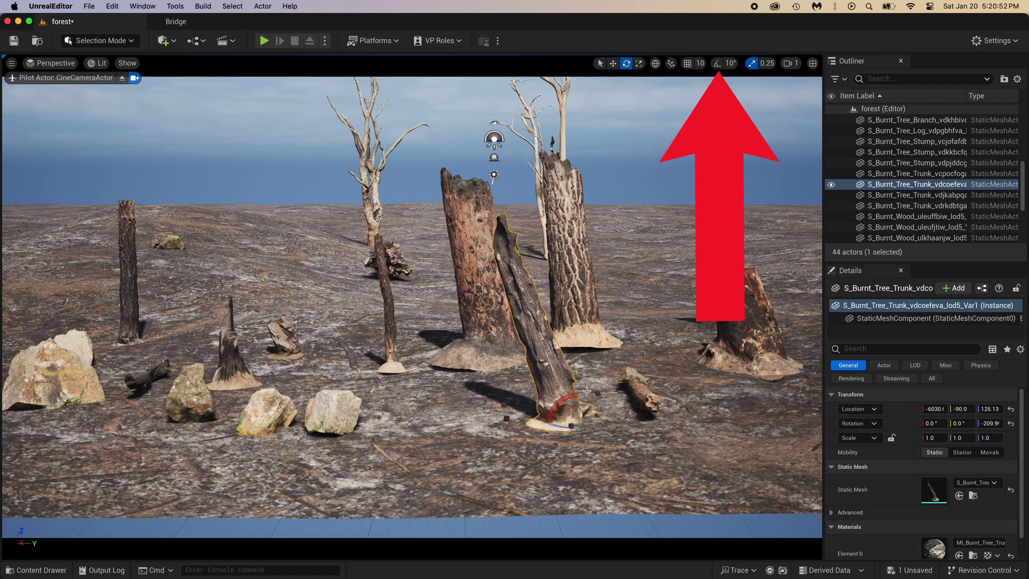
{"action": "left_click_drag", "start_coordinate": [577, 397], "coordinate": [578, 394]}
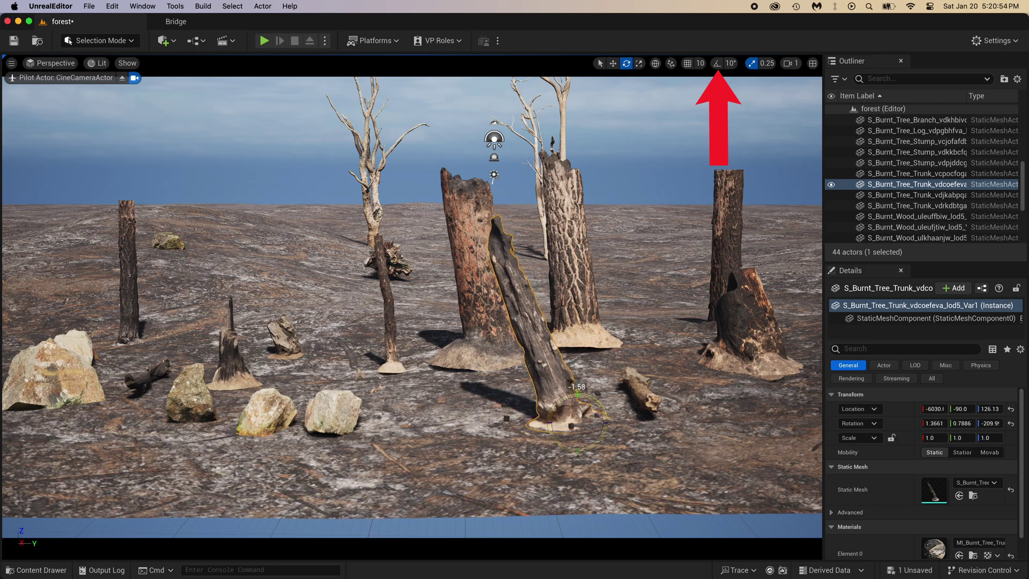
Tilt the piloted camera up so the trunks and dead trees stand against more of the sky.
{"action": "mouse_move", "coordinate": [503, 345]}
{"action": "right_mouse_down"}
{"action": "mouse_move", "coordinate": [511, 273]}
{"action": "mouse_move", "coordinate": [510, 329]}
{"action": "right_mouse_up"}
{"action": "key", "text": "a"}
{"action": "key", "text": "d"}
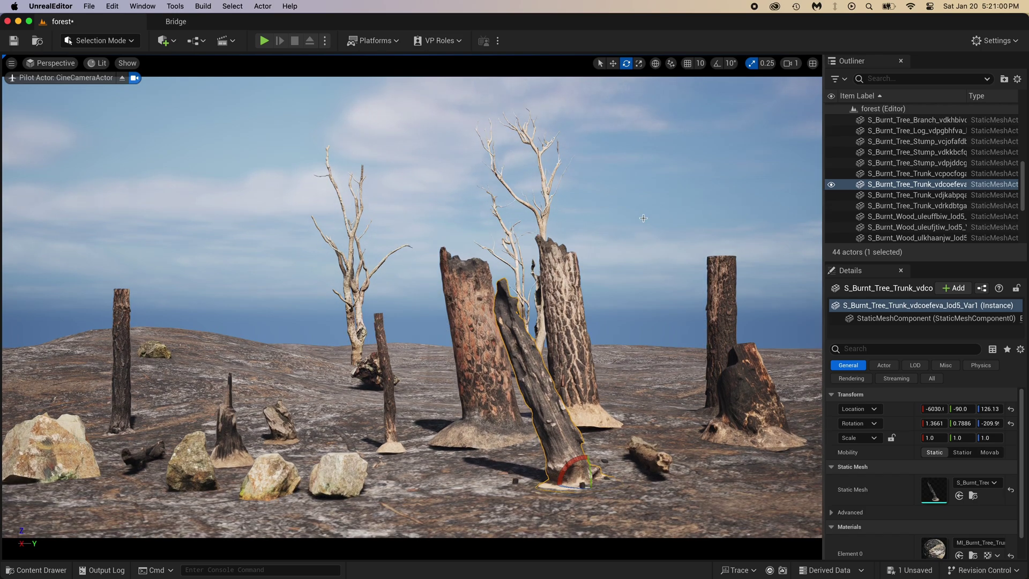
Adjust the sun's direction to a low sunset behind the trunks, casting long shadows toward the camera.
{"action": "left_click", "coordinate": [663, 190]}
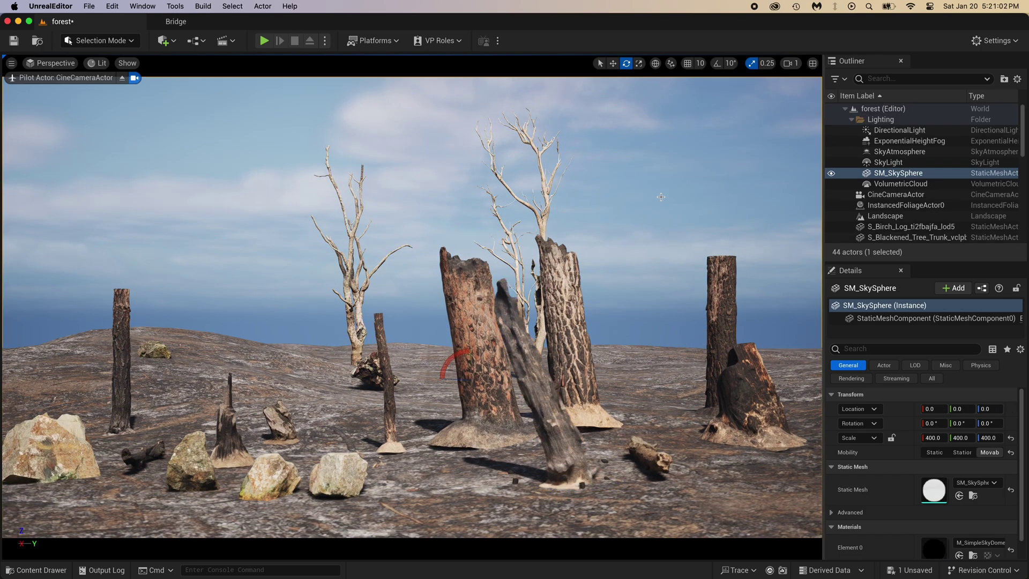
{"action": "key", "text": "ctrl+l"}
{"action": "key", "text": "ctrl+l"}
{"action": "key", "text": "ctrl+l"}
{"action": "key", "text": "ctrl+l"}
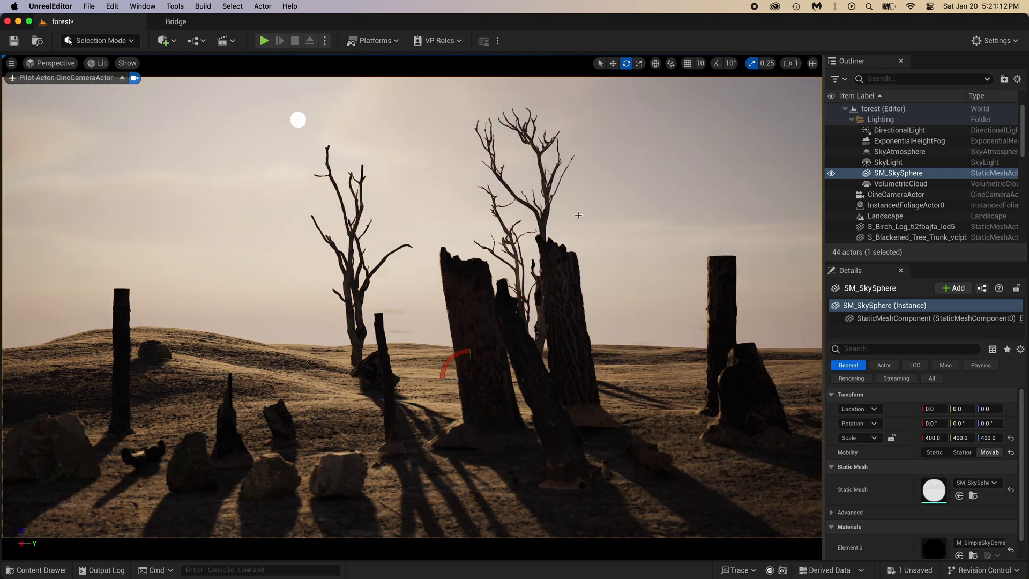
{"action": "key", "text": "ctrl+l"}
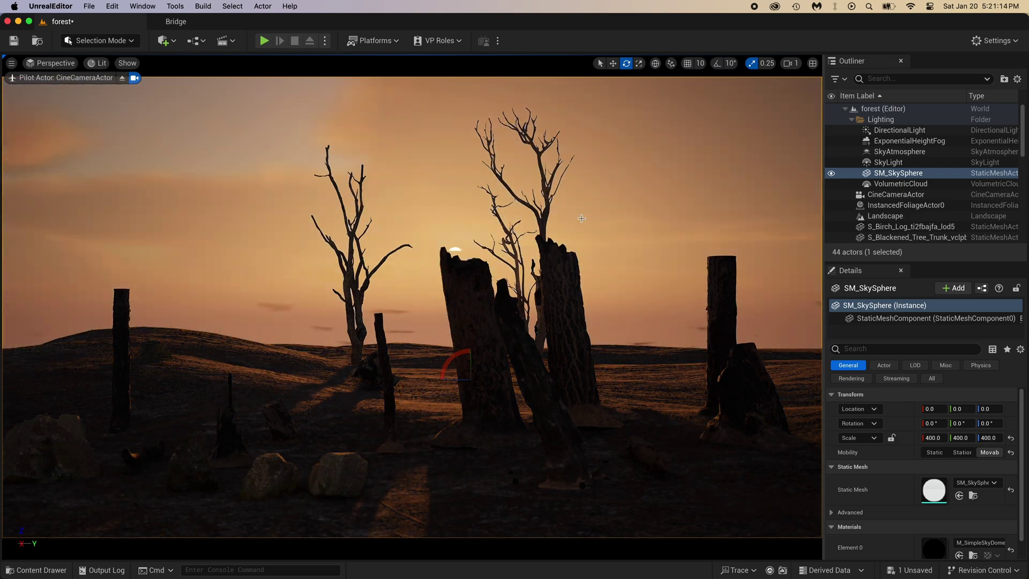
{"action": "key", "text": "ctrl+l"}
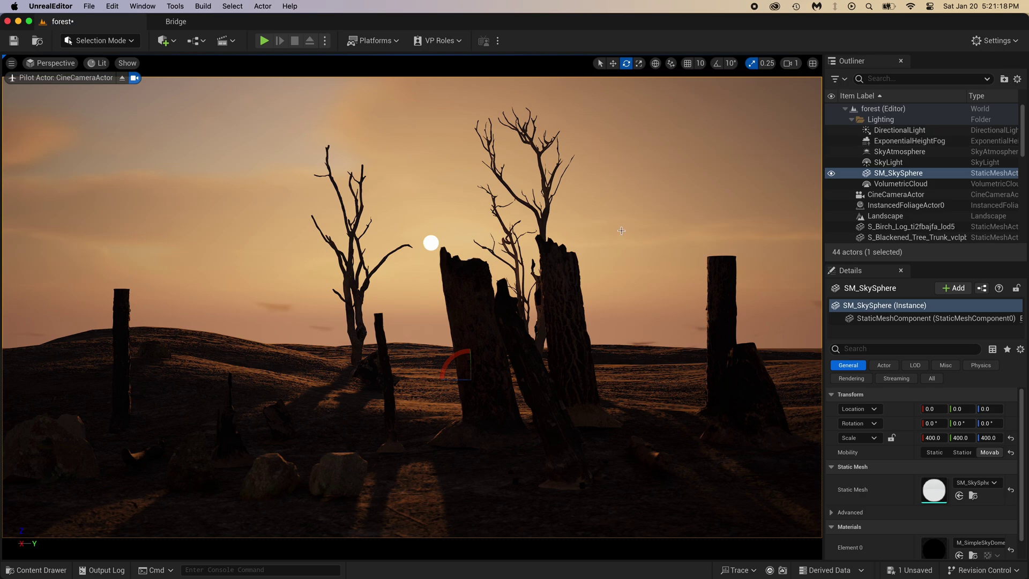
{"action": "key", "text": "ctrl+l"}
{"action": "key", "text": "ctrl+l"}
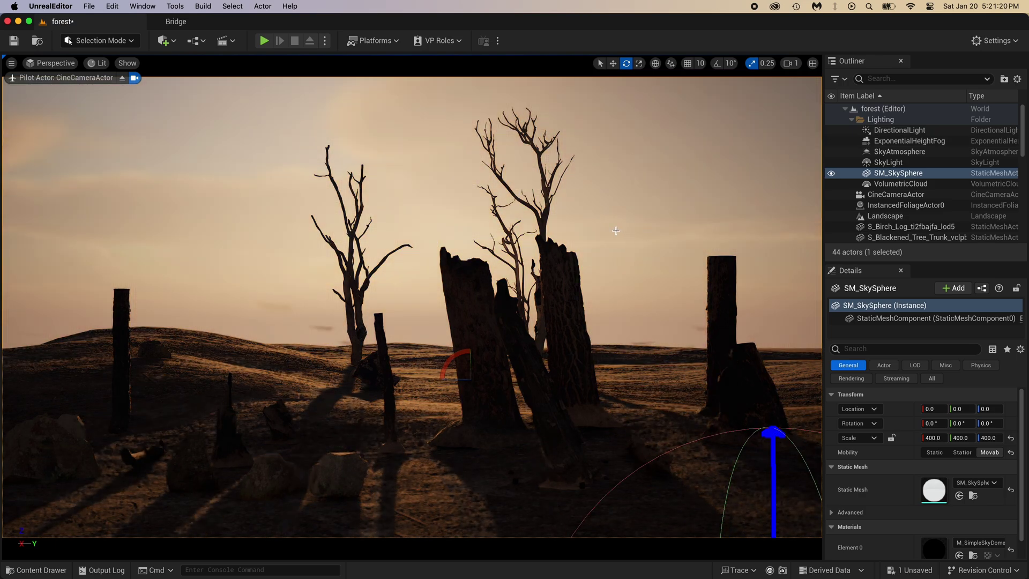
{"action": "key", "text": "ctrl+l"}
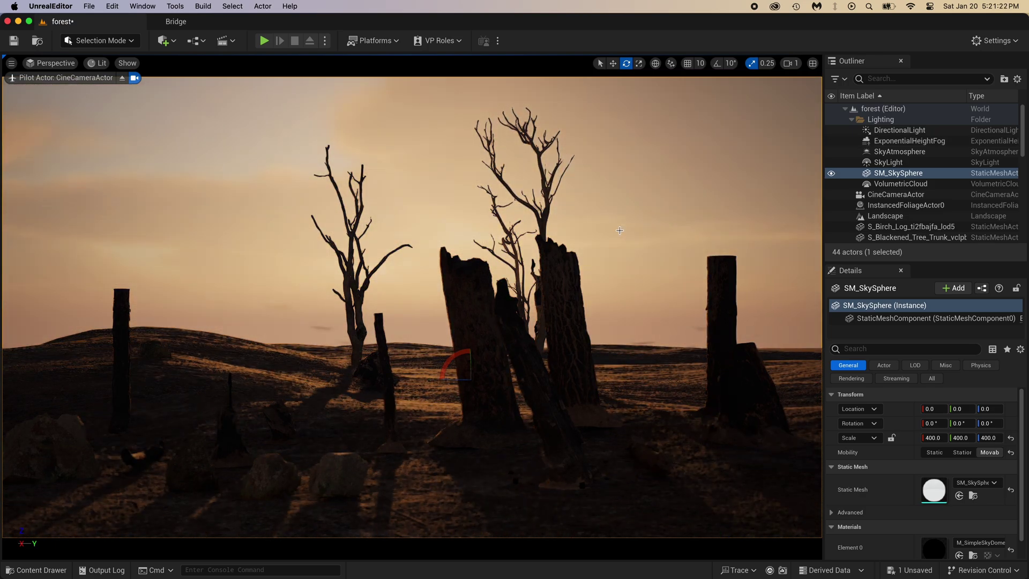
Set the ExponentialHeightFog's Fog Density to 3.0.
{"action": "left_click", "coordinate": [909, 141]}
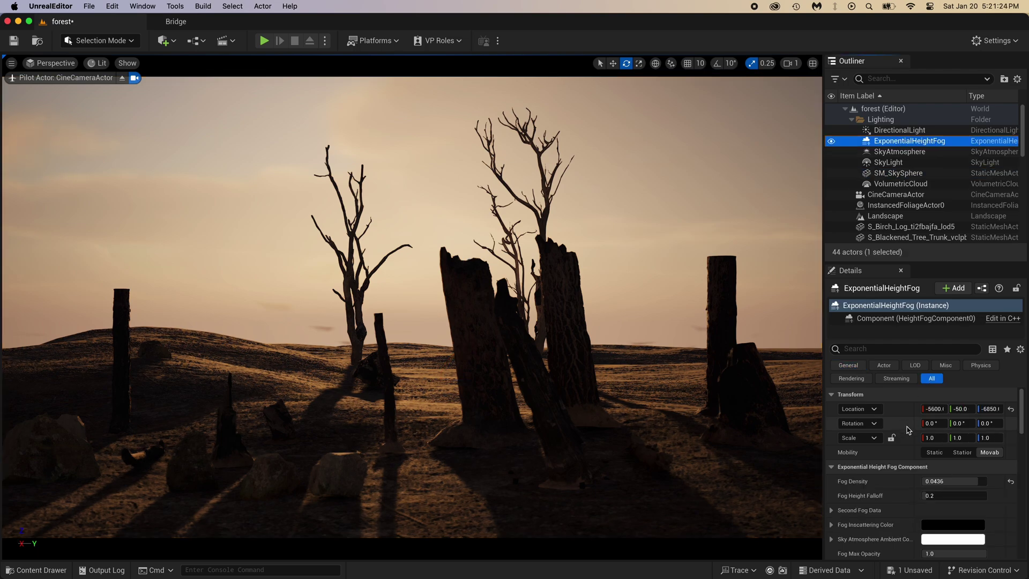
{"action": "left_click", "coordinate": [959, 482]}
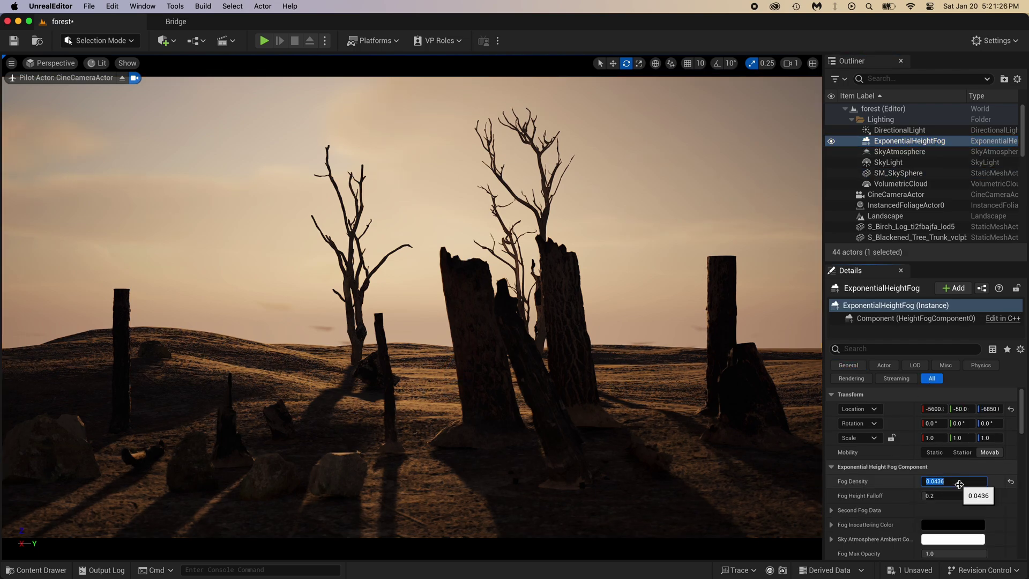
{"action": "type", "text": "5"}
{"action": "key", "text": "Return"}
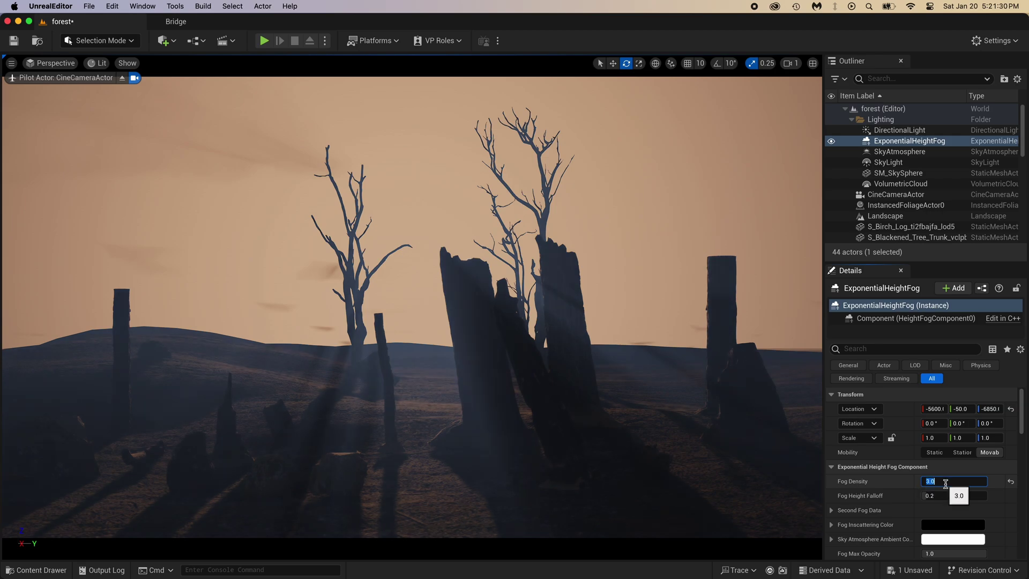
{"action": "type", "text": "5"}
{"action": "key", "text": "Return"}
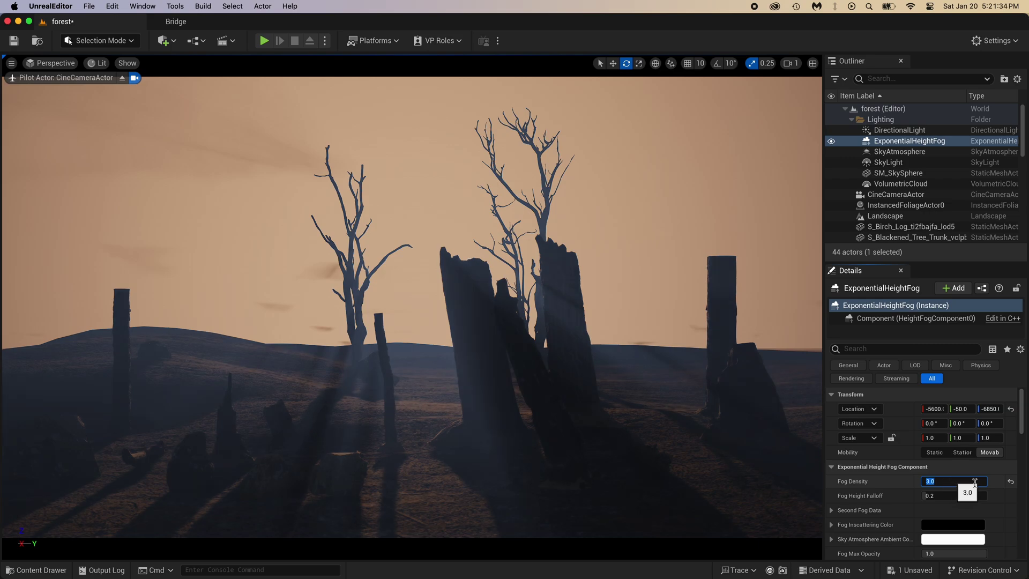
Enable Volumetric Fog on the height fog and turn the sun to light the trunks from the camera side.
{"action": "left_click", "coordinate": [994, 486]}
{"action": "left_click_drag", "start_coordinate": [1020, 413], "coordinate": [1021, 463]}
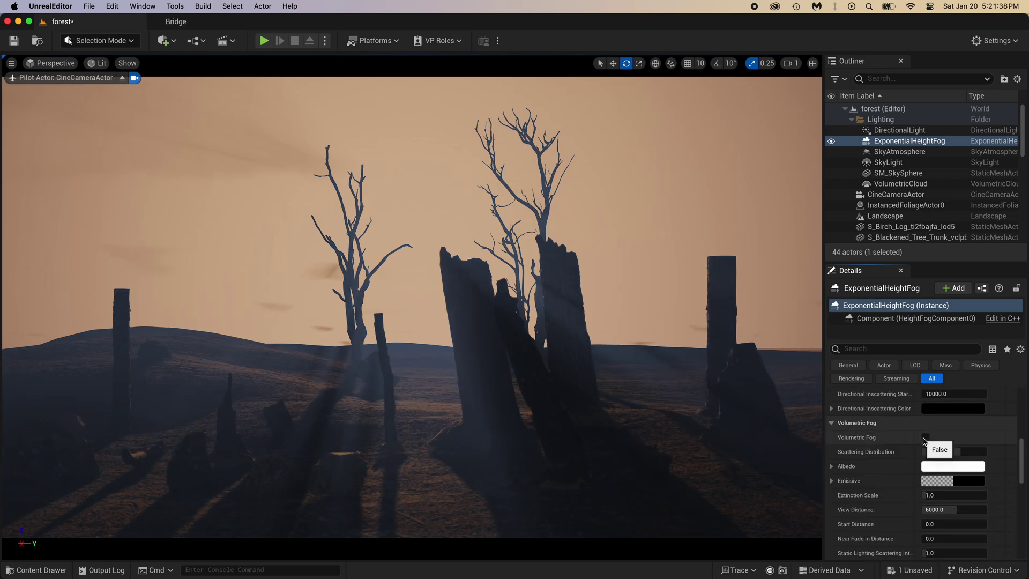
{"action": "left_click", "coordinate": [925, 438]}
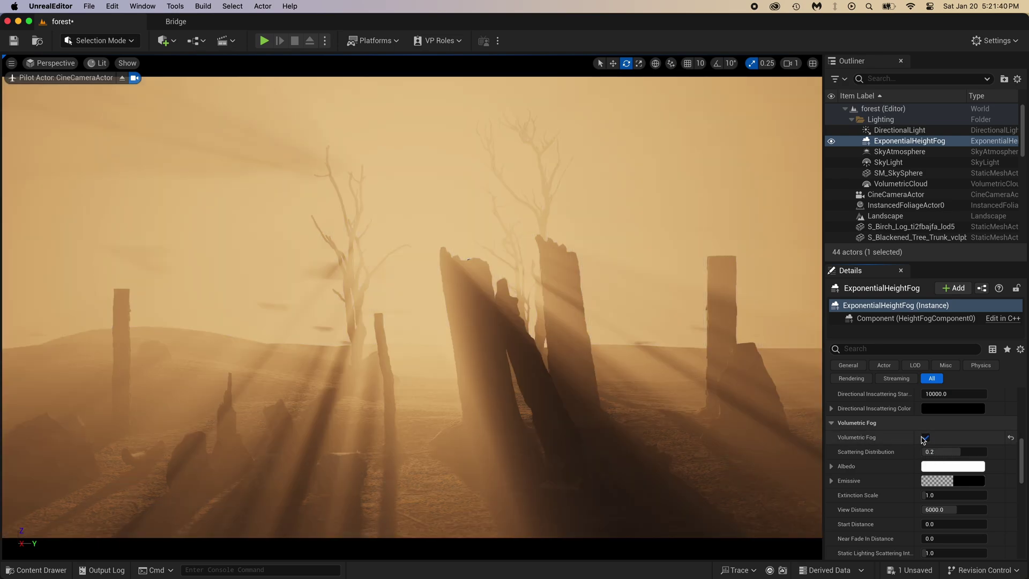
{"action": "left_click", "coordinate": [925, 437]}
{"action": "left_click", "coordinate": [926, 438]}
{"action": "left_click", "coordinate": [925, 437]}
{"action": "left_click", "coordinate": [926, 437]}
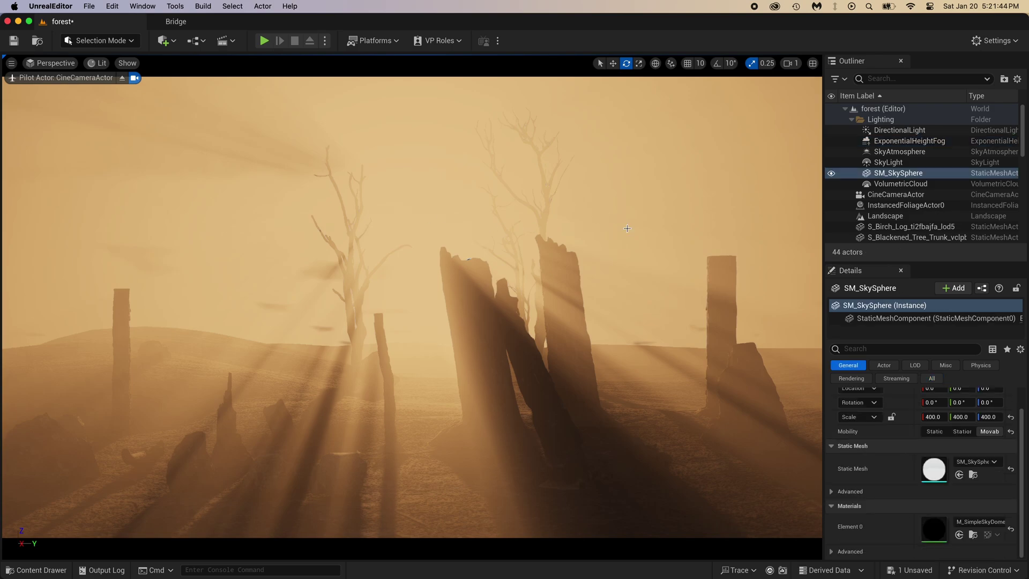
{"action": "left_click", "coordinate": [627, 228]}
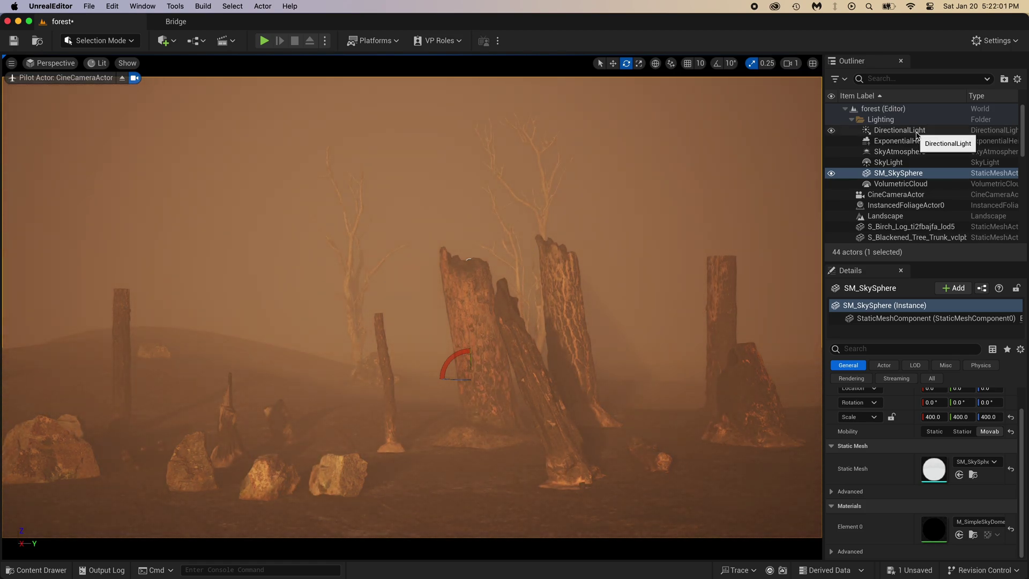
Set the ExponentialHeightFog's Fog Density to 1.5.
{"action": "left_click", "coordinate": [909, 141]}
{"action": "left_click", "coordinate": [946, 460]}
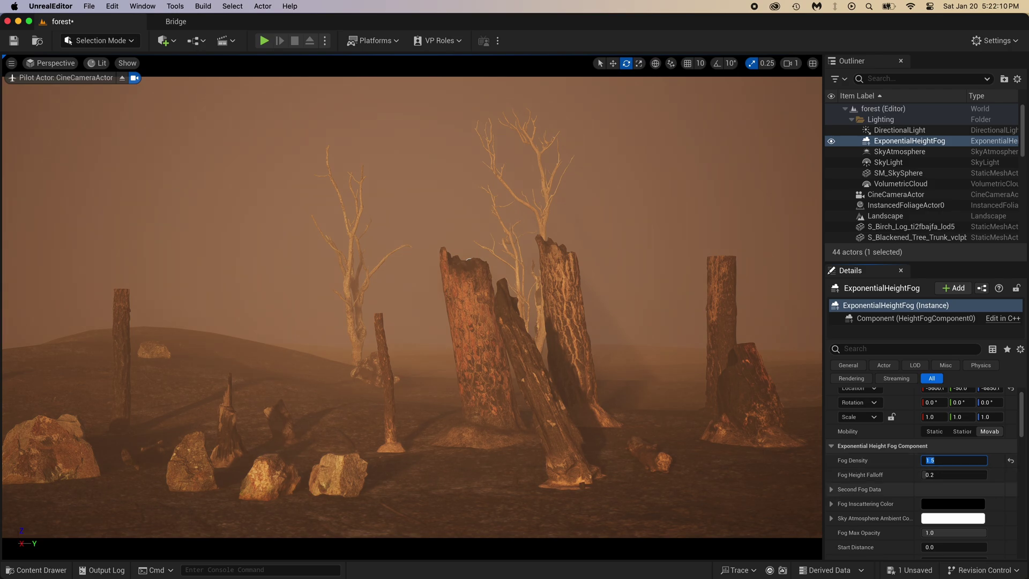
{"action": "key", "text": "Return"}
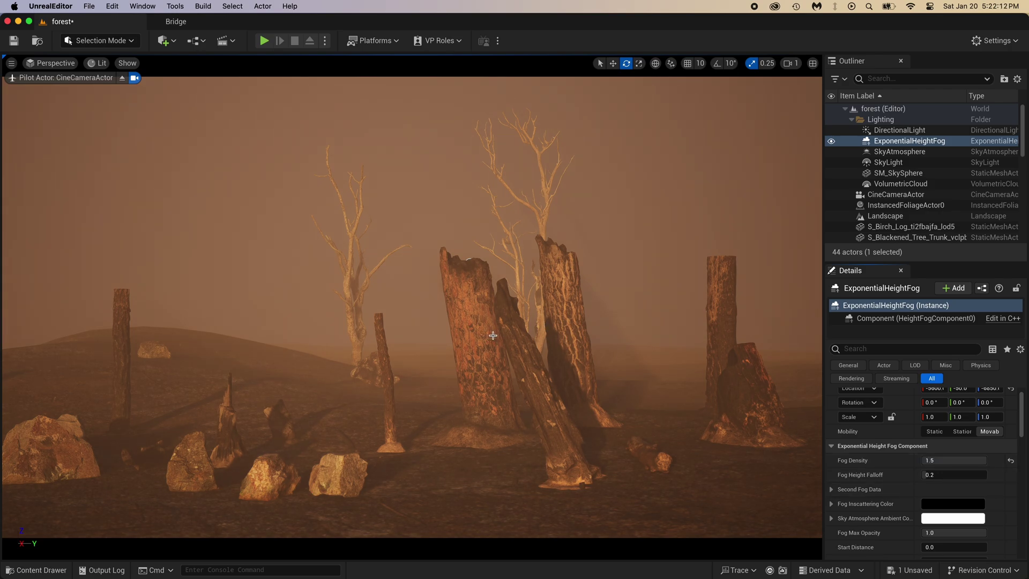
{"action": "left_click", "coordinate": [519, 311]}
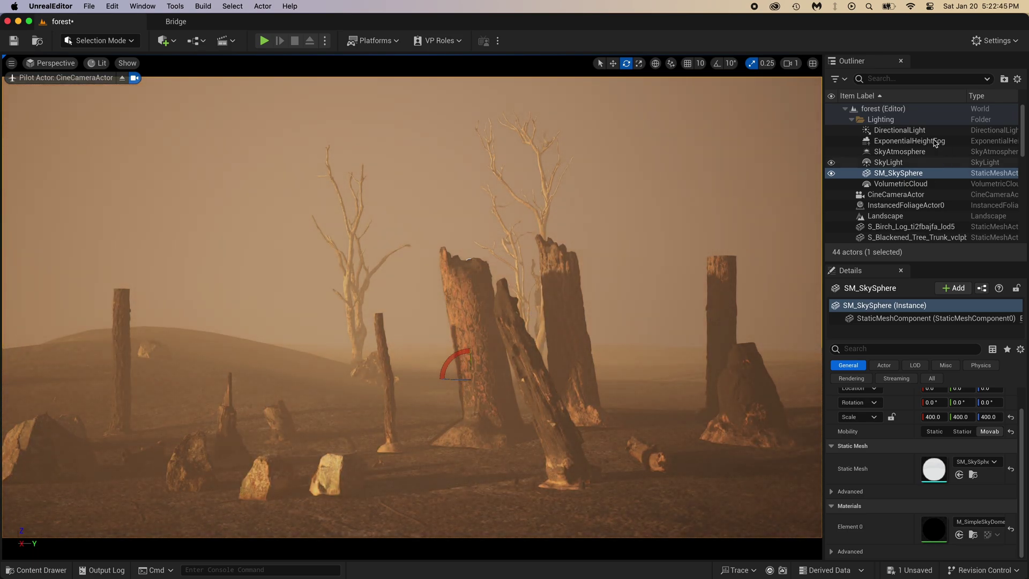
Try lower intensities on the DirectionalLight, ending at 4 lux.
{"action": "left_click", "coordinate": [925, 130]}
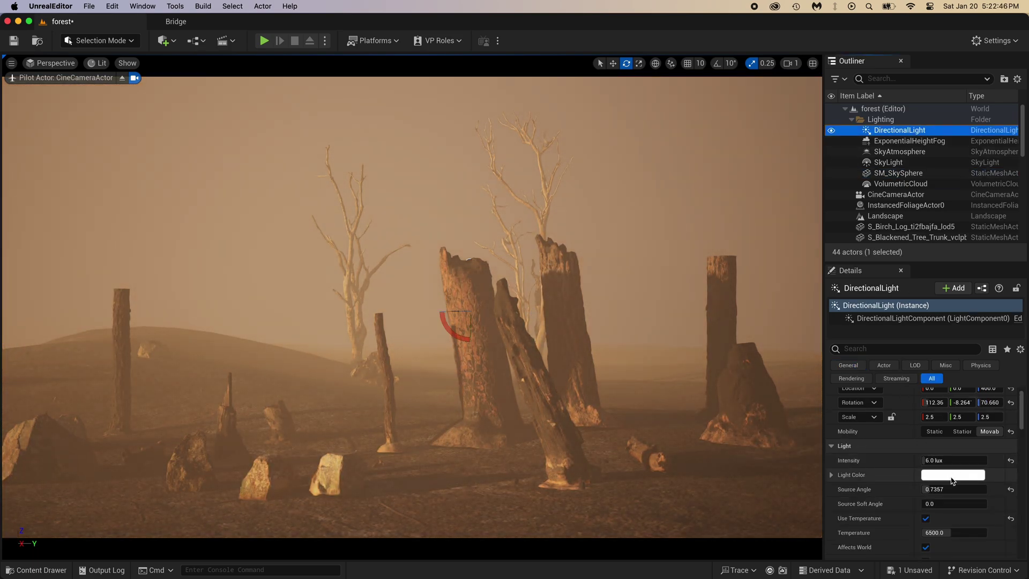
{"action": "left_click_drag", "start_coordinate": [950, 461], "coordinate": [935, 462]}
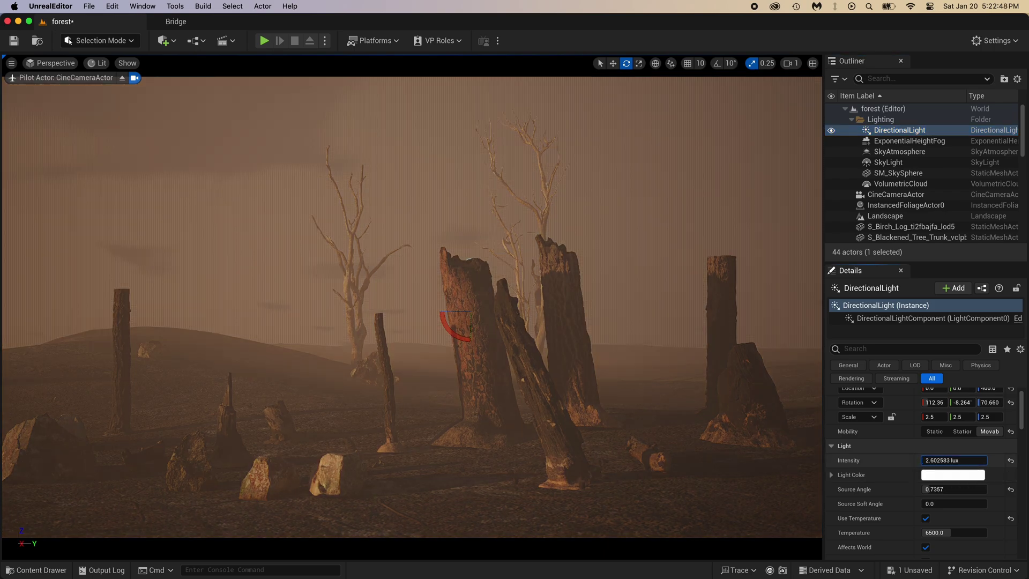
{"action": "left_click", "coordinate": [950, 462]}
{"action": "type", "text": "2"}
{"action": "key", "text": "Return"}
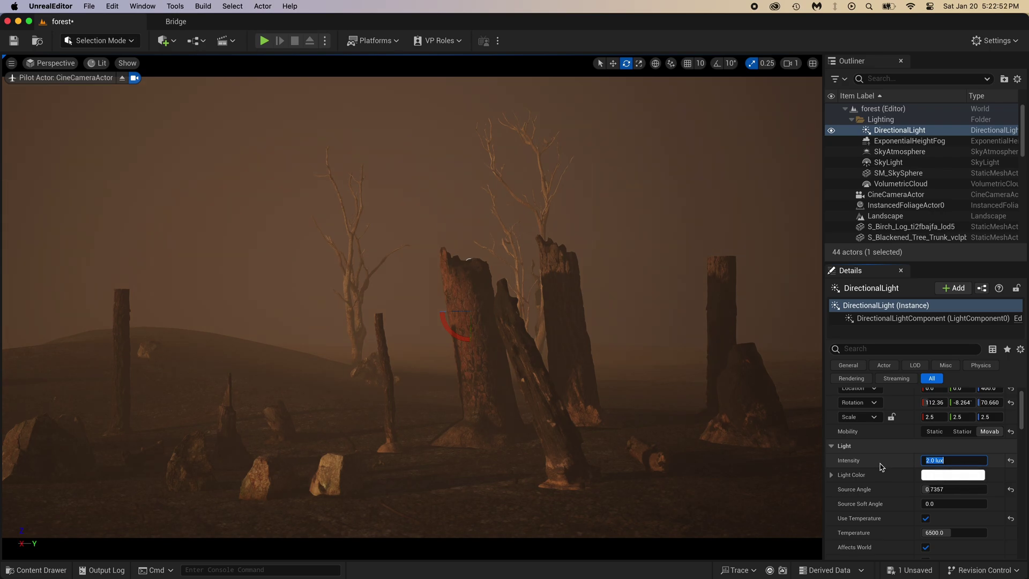
{"action": "type", "text": "4"}
{"action": "key", "text": "Return"}
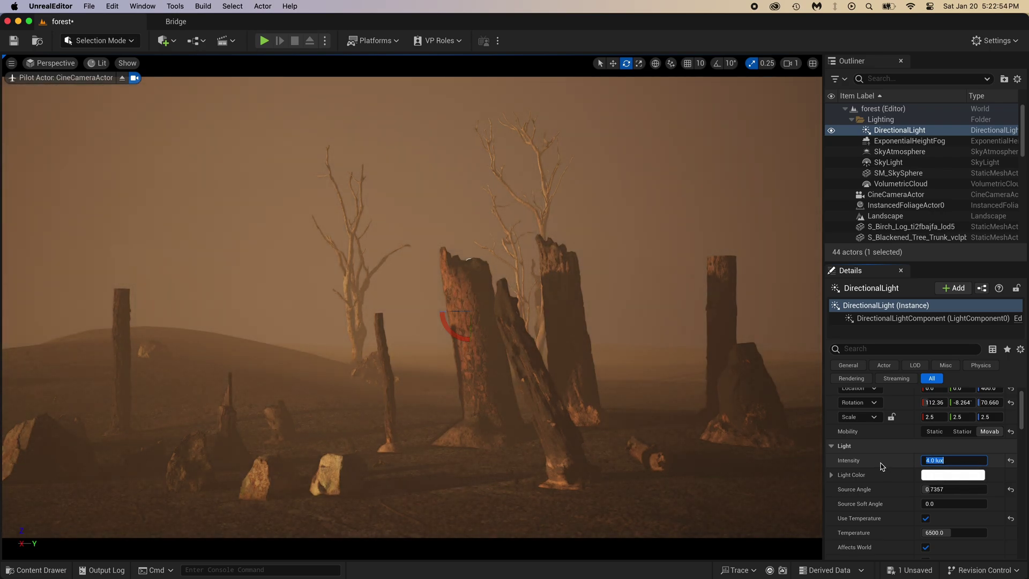
Tint the DirectionalLight's Light Color pale blue, about R 184, G 228, B 255.
{"action": "left_click", "coordinate": [941, 476]}
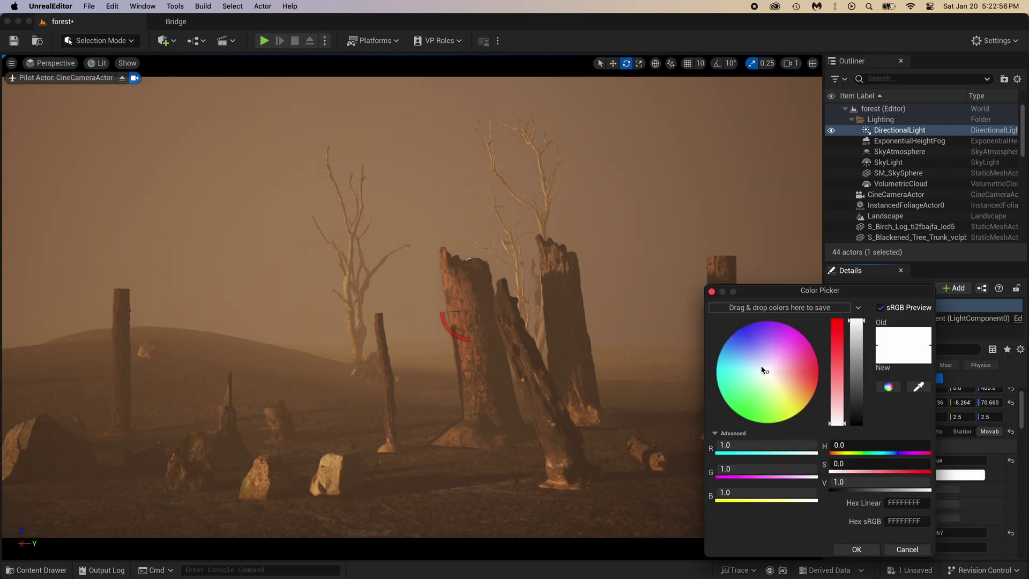
{"action": "left_click", "coordinate": [906, 549]}
{"action": "left_click", "coordinate": [942, 475]}
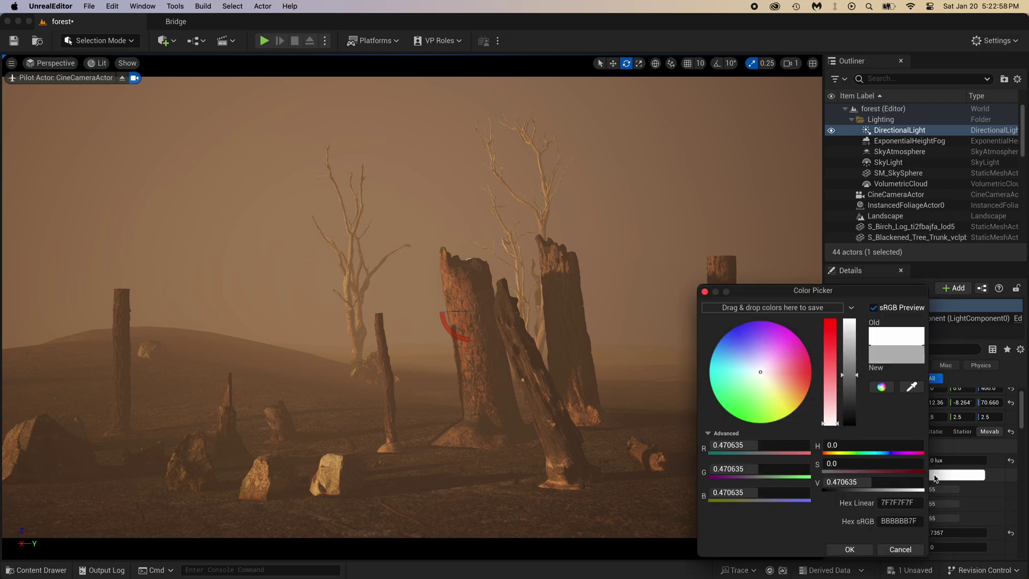
{"action": "left_click_drag", "start_coordinate": [763, 375], "coordinate": [737, 365]}
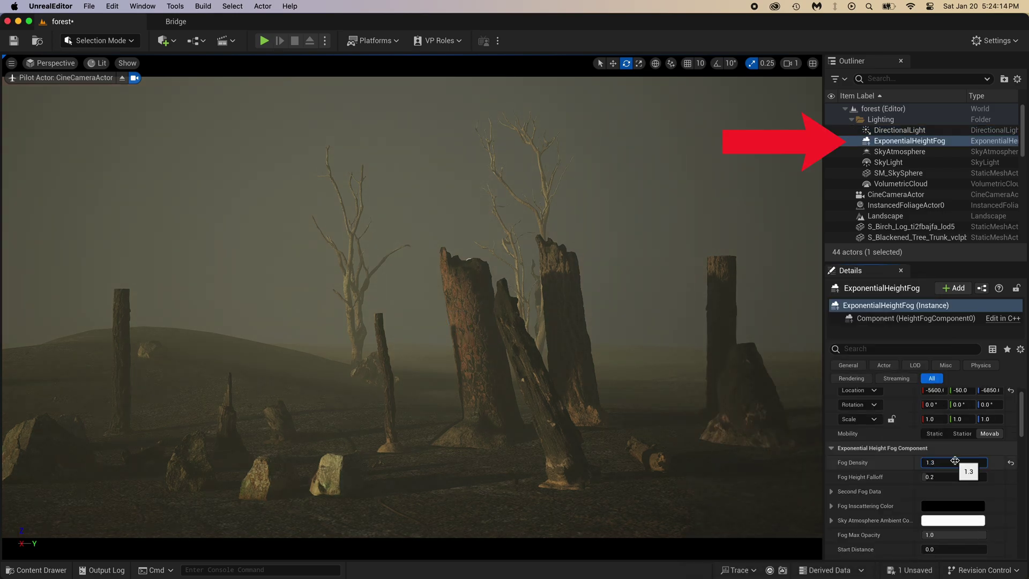
Try a Fog Density of 1.4 with a different sun direction, then undo both changes.
{"action": "key", "text": "Return"}
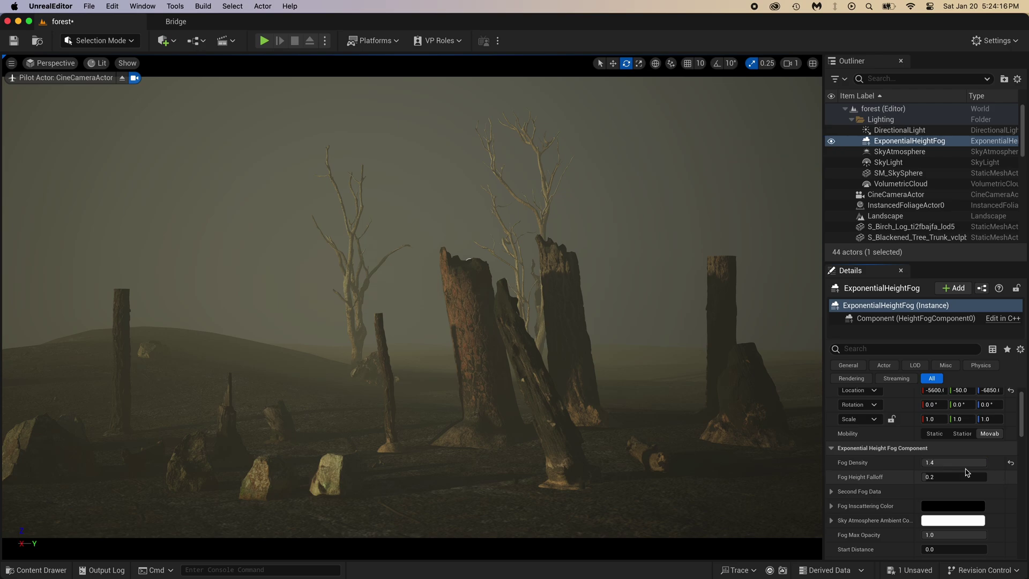
{"action": "key", "text": "super+s"}
{"action": "key", "text": "super+l"}
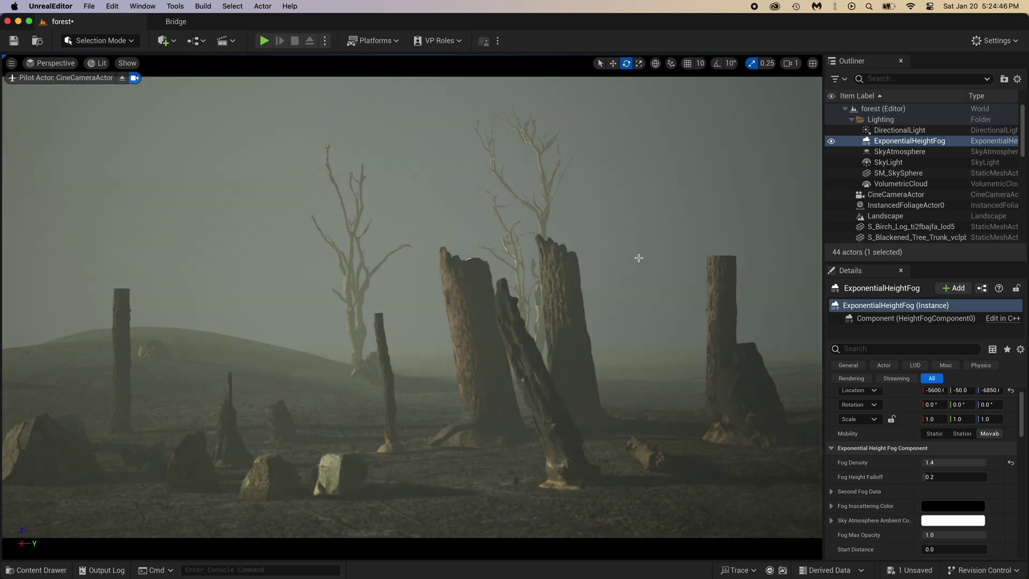
{"action": "key", "text": "super+z"}
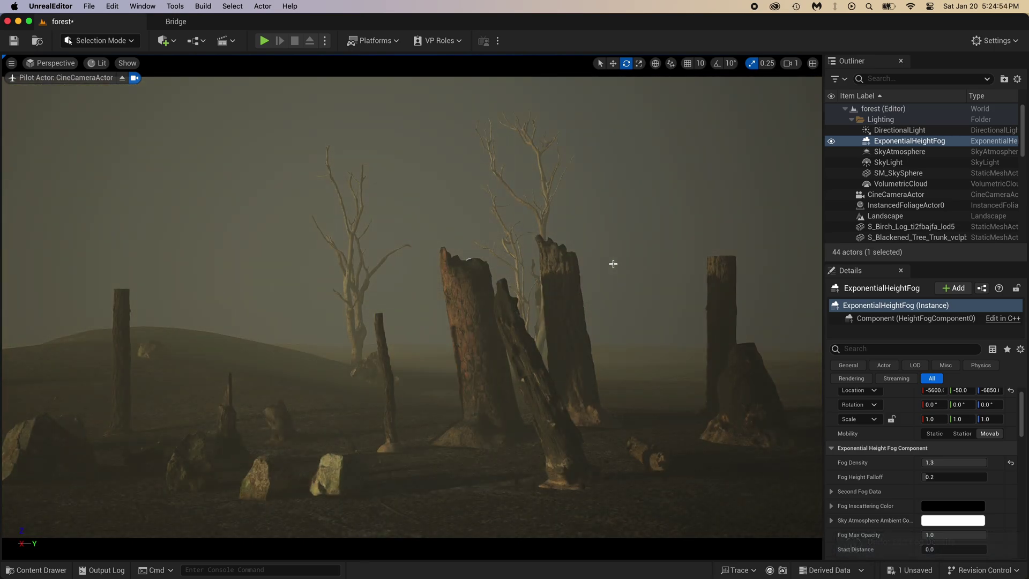
Set the DirectionalLight's intensity to 3 lux.
{"action": "left_click", "coordinate": [410, 301]}
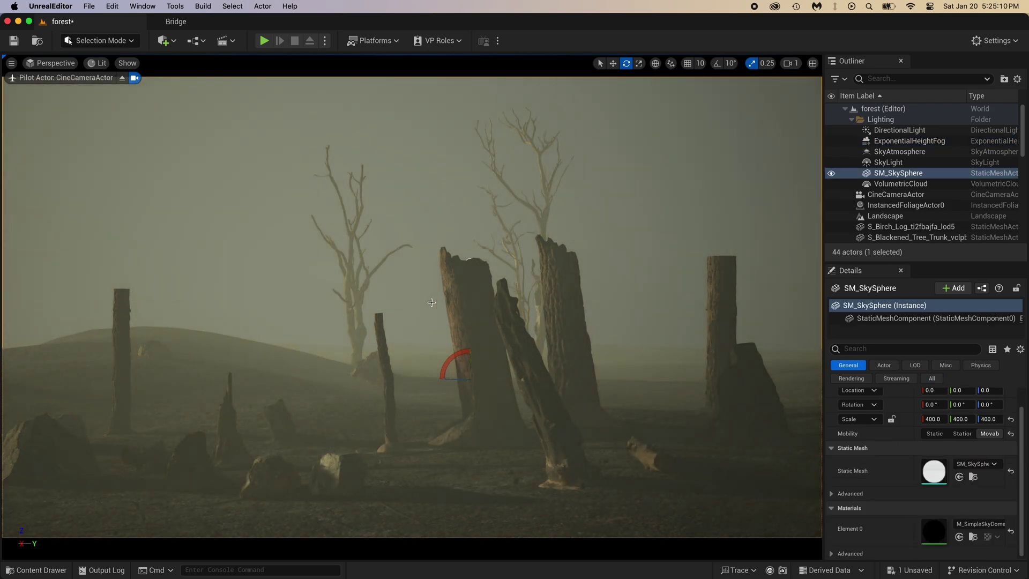
{"action": "left_click", "coordinate": [899, 130]}
{"action": "left_click", "coordinate": [948, 462]}
{"action": "type", "text": "2"}
{"action": "key", "text": "Return"}
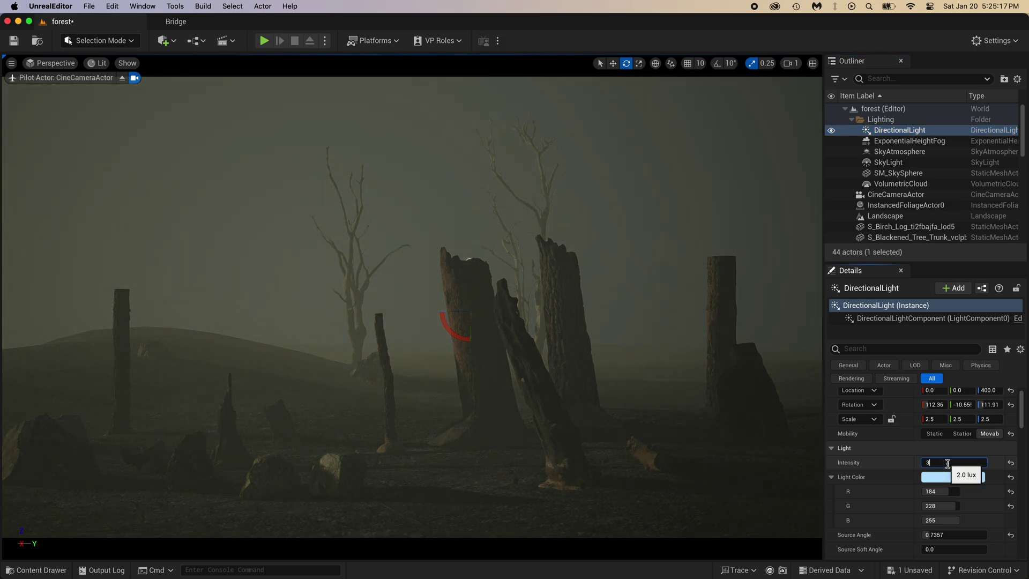
{"action": "key", "text": "Return"}
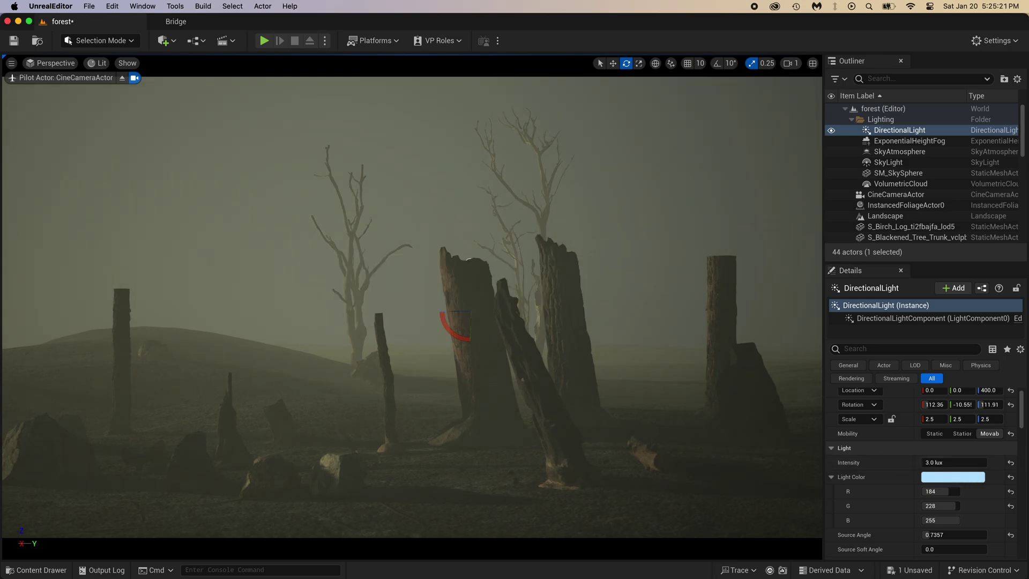
Move the large burnt tree stump from the central group toward the camera and stop piloting the CineCameraActor.
{"action": "left_click", "coordinate": [488, 425]}
{"action": "left_click_drag", "start_coordinate": [494, 436], "coordinate": [769, 555]}
{"action": "left_click", "coordinate": [122, 79]}
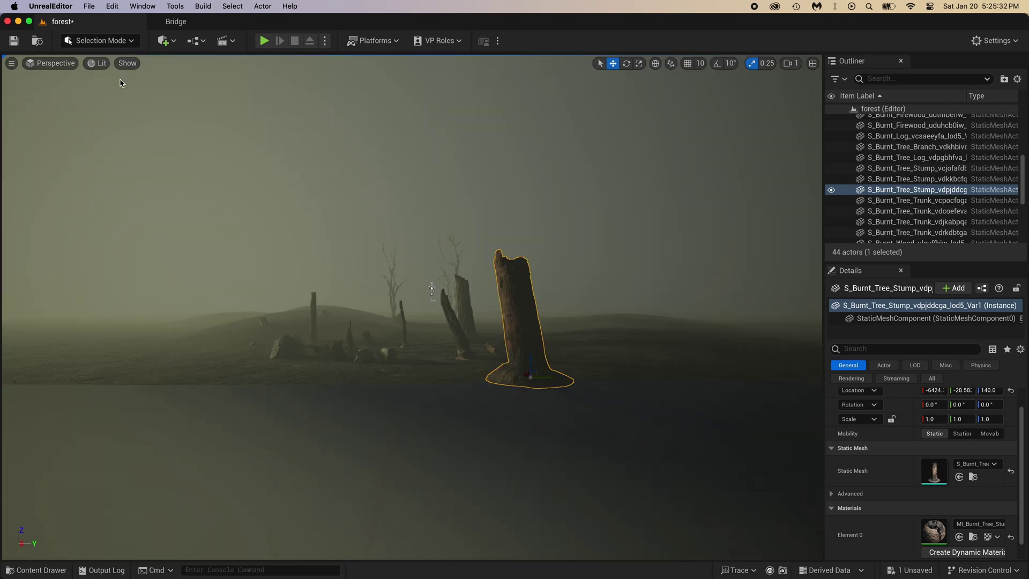
Select the CineCameraActor and pin its preview in the viewport.
{"action": "scroll", "coordinate": [921, 174], "scroll_direction": "up", "scroll_amount": 8}
{"action": "left_click", "coordinate": [902, 199]}
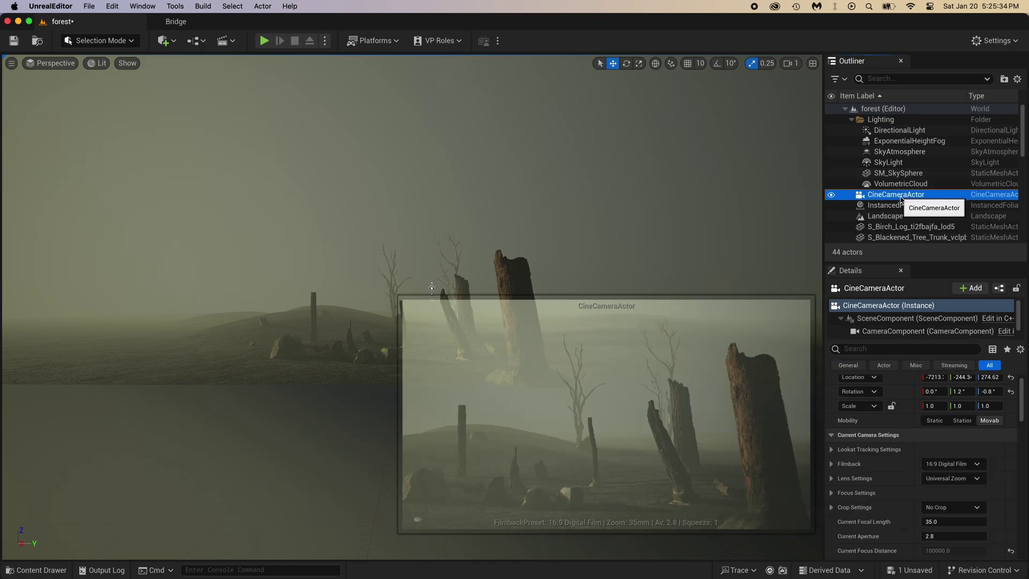
{"action": "left_click", "coordinate": [419, 519]}
Place the burnt tree stump at about X -6544, Y -61 so it fills the right foreground of the camera preview.
{"action": "right_click_drag", "start_coordinate": [332, 321], "coordinate": [332, 413]}
{"action": "left_click", "coordinate": [460, 221]}
{"action": "right_click_drag", "start_coordinate": [461, 221], "coordinate": [413, 276]}
{"action": "left_click_drag", "start_coordinate": [477, 237], "coordinate": [452, 251]}
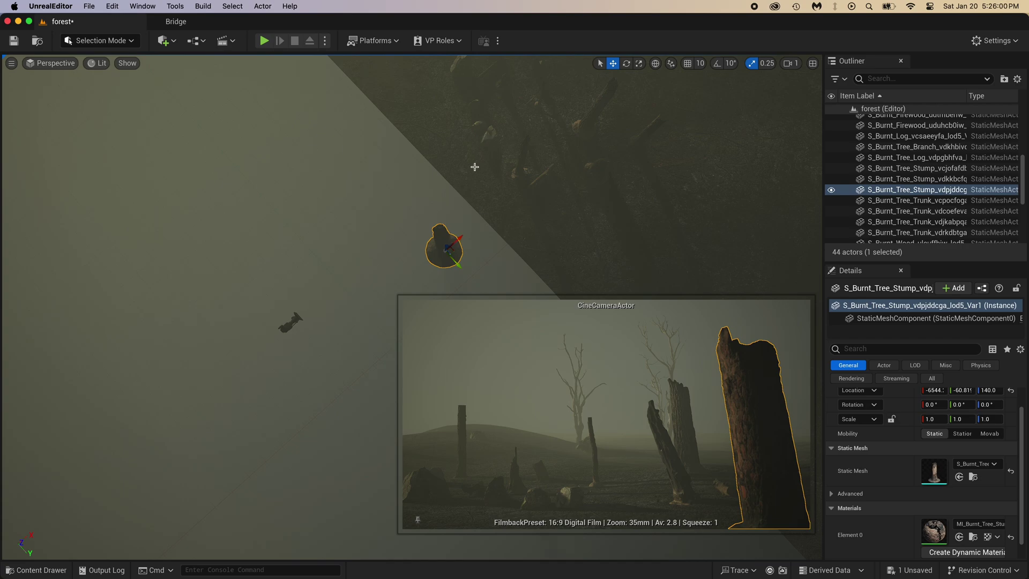
Move the S_Rock_Granite_qktcj rock close to the camera so it sits in the lower-left foreground of the shot.
{"action": "right_click_drag", "start_coordinate": [478, 159], "coordinate": [528, 115]}
{"action": "left_click", "coordinate": [435, 199]}
{"action": "right_click_drag", "start_coordinate": [435, 199], "coordinate": [450, 241]}
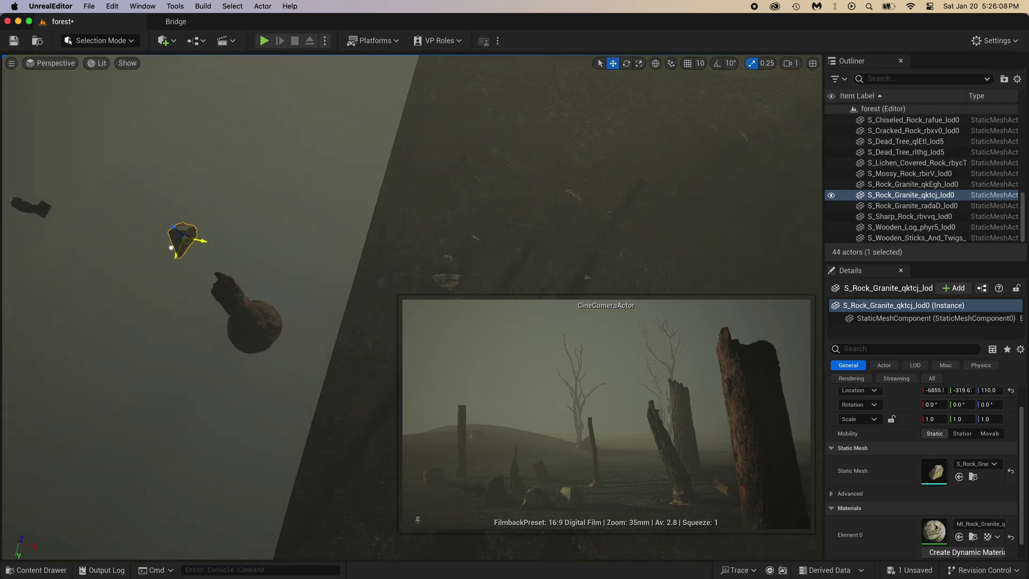
{"action": "left_click_drag", "start_coordinate": [163, 249], "coordinate": [162, 247]}
{"action": "mouse_move", "coordinate": [165, 229]}
{"action": "left_mouse_down"}
{"action": "mouse_move", "coordinate": [127, 198]}
{"action": "mouse_move", "coordinate": [157, 223]}
{"action": "left_mouse_up"}
{"action": "right_click_drag", "start_coordinate": [214, 206], "coordinate": [182, 216]}
{"action": "left_click_drag", "start_coordinate": [351, 184], "coordinate": [473, 158]}
{"action": "left_click_drag", "start_coordinate": [381, 142], "coordinate": [431, 165]}
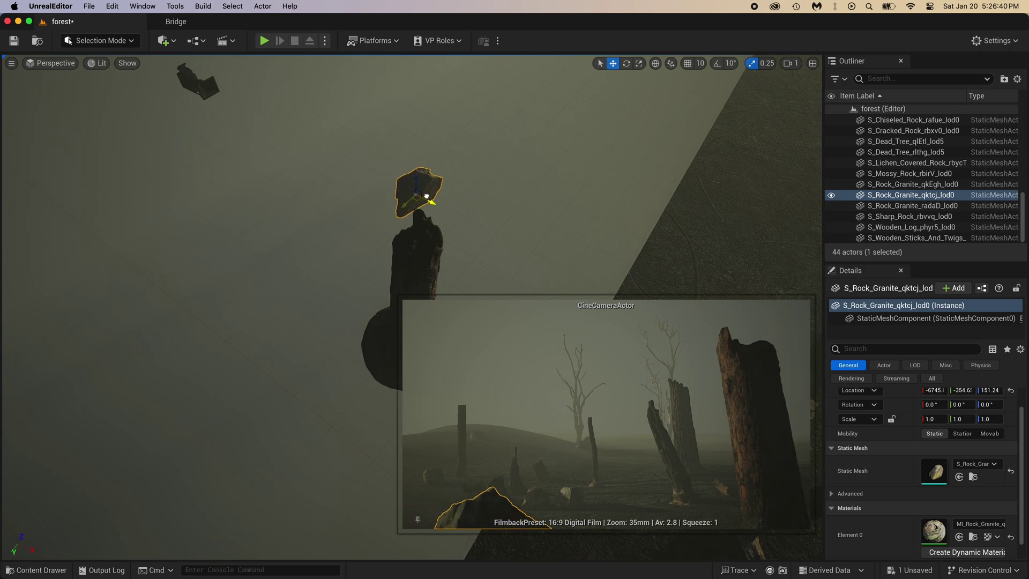
{"action": "left_click_drag", "start_coordinate": [429, 188], "coordinate": [429, 193]}
{"action": "right_click_drag", "start_coordinate": [429, 192], "coordinate": [503, 183]}
Move the chiseled rock to the lower middle of the shot and lower it into the ground at about Z 112.
{"action": "left_click", "coordinate": [512, 159]}
{"action": "left_click_drag", "start_coordinate": [502, 135], "coordinate": [482, 191]}
{"action": "right_click_drag", "start_coordinate": [483, 191], "coordinate": [509, 166]}
{"action": "left_click", "coordinate": [498, 179]}
{"action": "right_click_drag", "start_coordinate": [455, 230], "coordinate": [430, 241]}
{"action": "left_click_drag", "start_coordinate": [428, 235], "coordinate": [395, 301]}
{"action": "right_click_drag", "start_coordinate": [396, 301], "coordinate": [489, 218]}
{"action": "left_click_drag", "start_coordinate": [526, 188], "coordinate": [526, 211]}
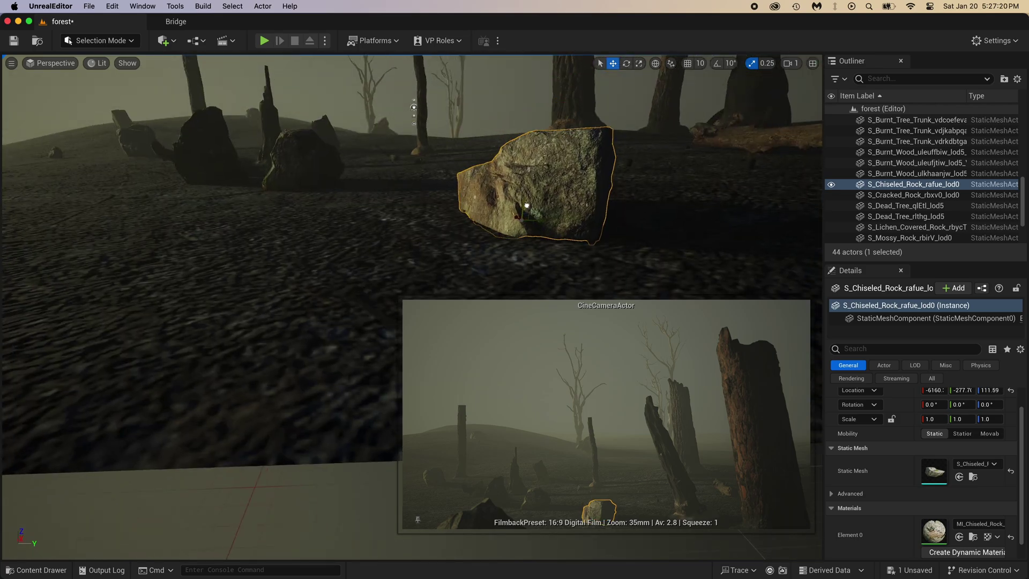
Slide one of the dark rocks beside the chiseled rock closer to it.
{"action": "left_click", "coordinate": [303, 166]}
{"action": "left_click_drag", "start_coordinate": [316, 189], "coordinate": [392, 188]}
{"action": "right_click_drag", "start_coordinate": [394, 188], "coordinate": [345, 155]}
{"action": "left_click", "coordinate": [345, 156]}
{"action": "key", "text": "f"}
{"action": "right_click_drag", "start_coordinate": [435, 159], "coordinate": [370, 134]}
Set the viewport camera speed to 0.33.
{"action": "left_click", "coordinate": [790, 63]}
{"action": "left_click_drag", "start_coordinate": [818, 87], "coordinate": [799, 87]}
{"action": "mouse_move", "coordinate": [429, 171]}
{"action": "right_mouse_down"}
{"action": "mouse_move", "coordinate": [412, 144]}
{"action": "mouse_move", "coordinate": [423, 177]}
{"action": "right_mouse_up"}
{"action": "left_click", "coordinate": [788, 64]}
{"action": "left_click_drag", "start_coordinate": [800, 89], "coordinate": [815, 89]}
Duplicate the S_Dead_Tree_rlthg tree onto the left hill, rotated to about -96°, and lower its base into the ground.
{"action": "right_click_drag", "start_coordinate": [428, 161], "coordinate": [407, 203]}
{"action": "right_click_drag", "start_coordinate": [576, 159], "coordinate": [637, 139]}
{"action": "left_click", "coordinate": [504, 195]}
{"action": "left_click_drag", "start_coordinate": [521, 207], "coordinate": [402, 210], "text": "alt"}
{"action": "key", "text": "e"}
{"action": "mouse_move", "coordinate": [415, 188]}
{"action": "right_mouse_down"}
{"action": "mouse_move", "coordinate": [418, 179]}
{"action": "mouse_move", "coordinate": [414, 187]}
{"action": "right_mouse_up"}
{"action": "key", "text": "w"}
{"action": "left_click_drag", "start_coordinate": [418, 208], "coordinate": [418, 213]}
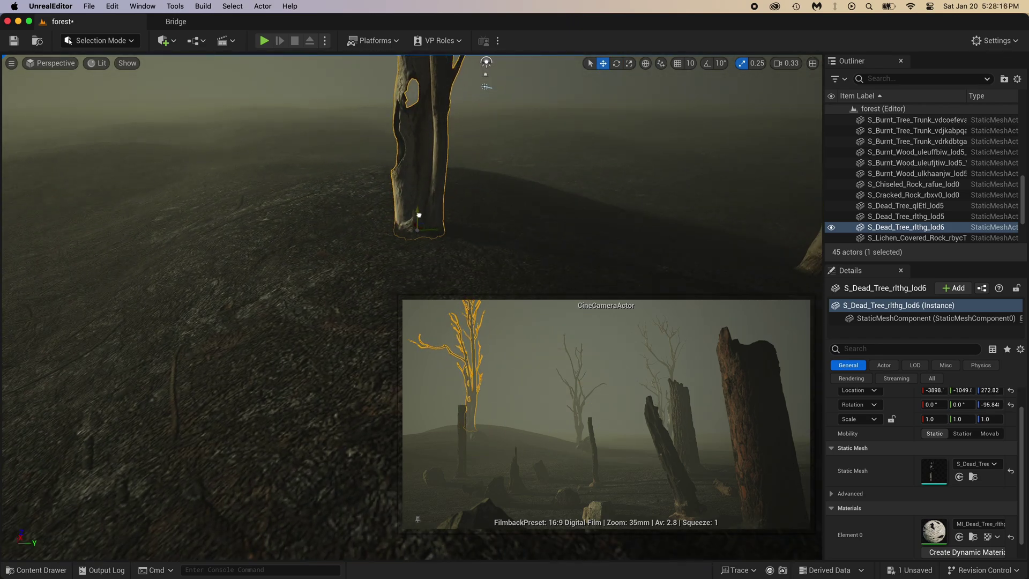
Duplicate the S_Dead_Tree_qlEtl tree into the distant fog behind the hill and rotate the copy to vary it.
{"action": "mouse_move", "coordinate": [418, 214]}
{"action": "right_mouse_down"}
{"action": "mouse_move", "coordinate": [460, 214]}
{"action": "mouse_move", "coordinate": [428, 209]}
{"action": "mouse_move", "coordinate": [420, 225]}
{"action": "right_mouse_up"}
{"action": "left_click", "coordinate": [422, 222]}
{"action": "left_click_drag", "start_coordinate": [415, 243], "coordinate": [460, 127]}
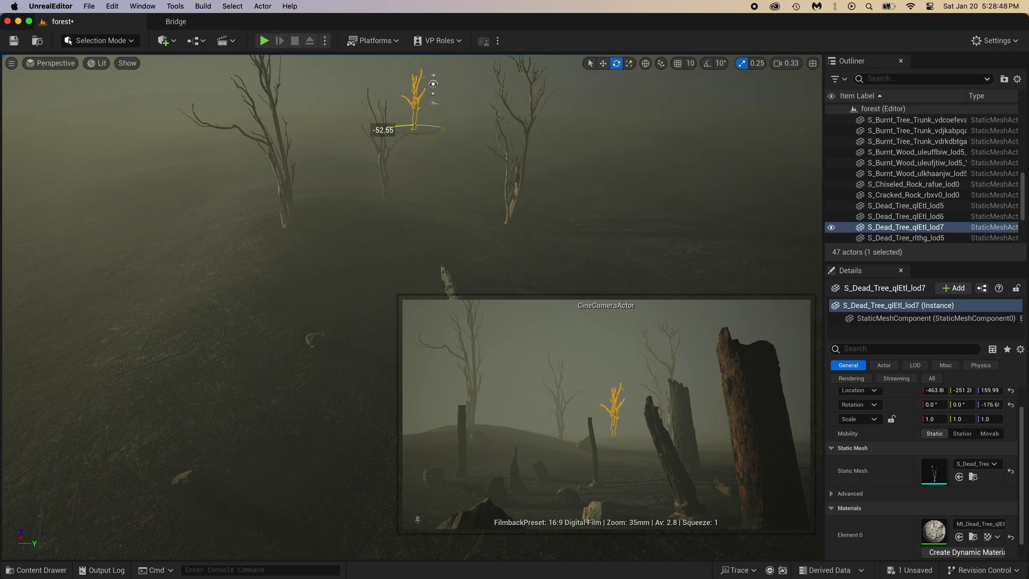
{"action": "left_click", "coordinate": [424, 139]}
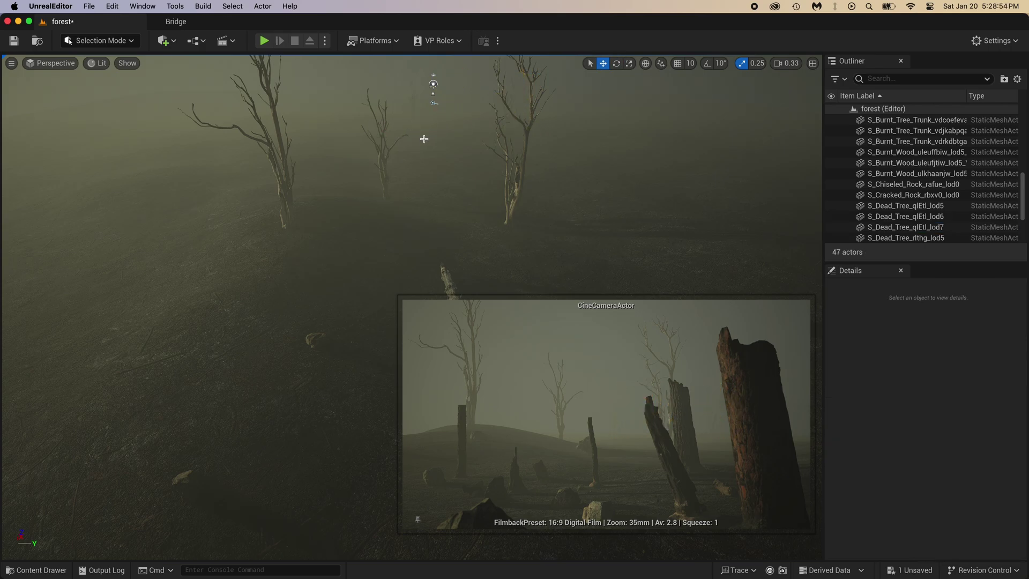
{"action": "left_click", "coordinate": [412, 107]}
{"action": "left_click", "coordinate": [413, 139]}
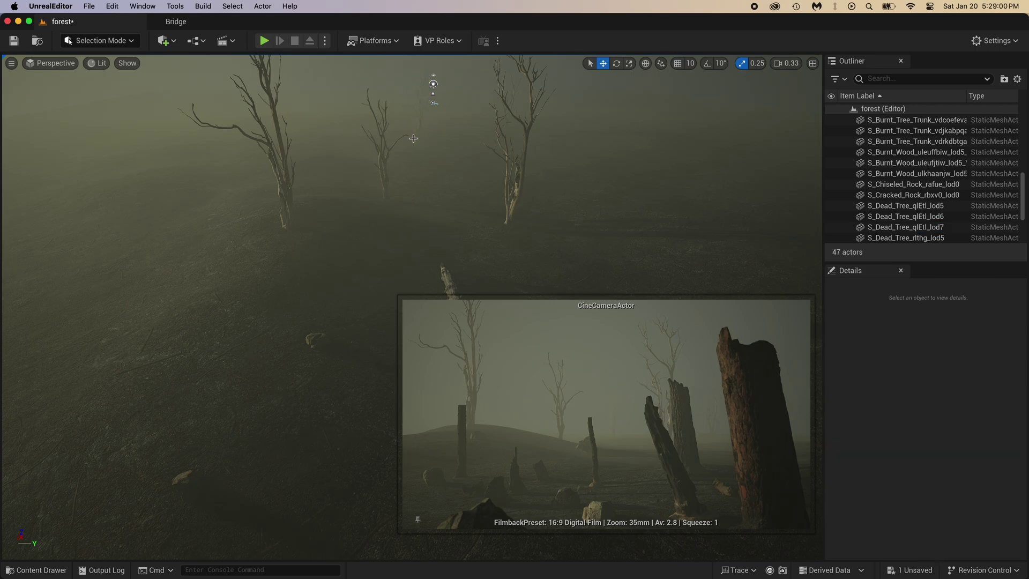
Move the wooden log toward the foot of the hill behind the thin trunk and rotate it to about 25°.
{"action": "right_click_drag", "start_coordinate": [469, 168], "coordinate": [466, 163]}
{"action": "left_click", "coordinate": [464, 187]}
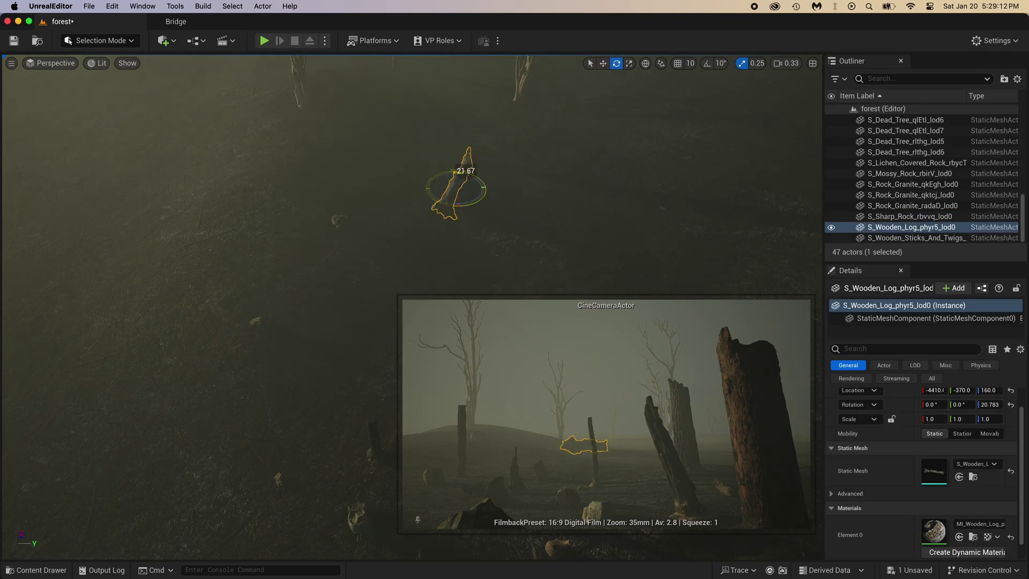
{"action": "key", "text": "f"}
{"action": "key", "text": "w"}
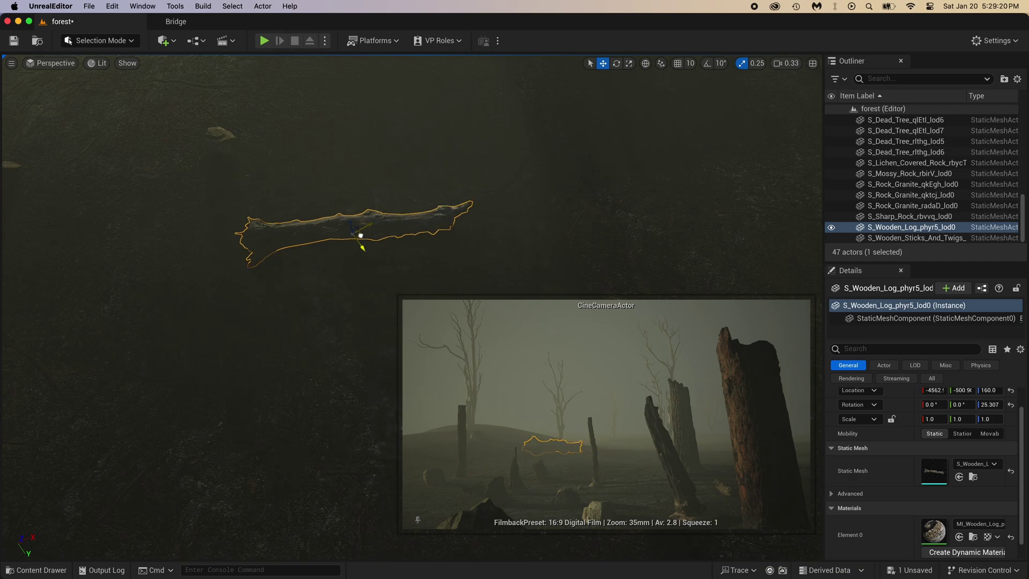
{"action": "left_click_drag", "start_coordinate": [404, 210], "coordinate": [405, 213]}
{"action": "right_click_drag", "start_coordinate": [406, 213], "coordinate": [428, 209]}
{"action": "key", "text": "Escape"}
{"action": "left_click", "coordinate": [332, 230]}
{"action": "right_click_drag", "start_coordinate": [332, 214], "coordinate": [309, 258]}
{"action": "left_click", "coordinate": [303, 258]}
{"action": "left_click_drag", "start_coordinate": [308, 252], "coordinate": [317, 238]}
{"action": "left_click", "coordinate": [560, 549]}
Scale the S_Burnt_Tree_Trunk_vcpocfoga trunk to 1.5, shift it slightly sideways and save the level.
{"action": "key", "text": "f"}
{"action": "right_click_drag", "start_coordinate": [402, 224], "coordinate": [399, 193]}
{"action": "left_click", "coordinate": [400, 193]}
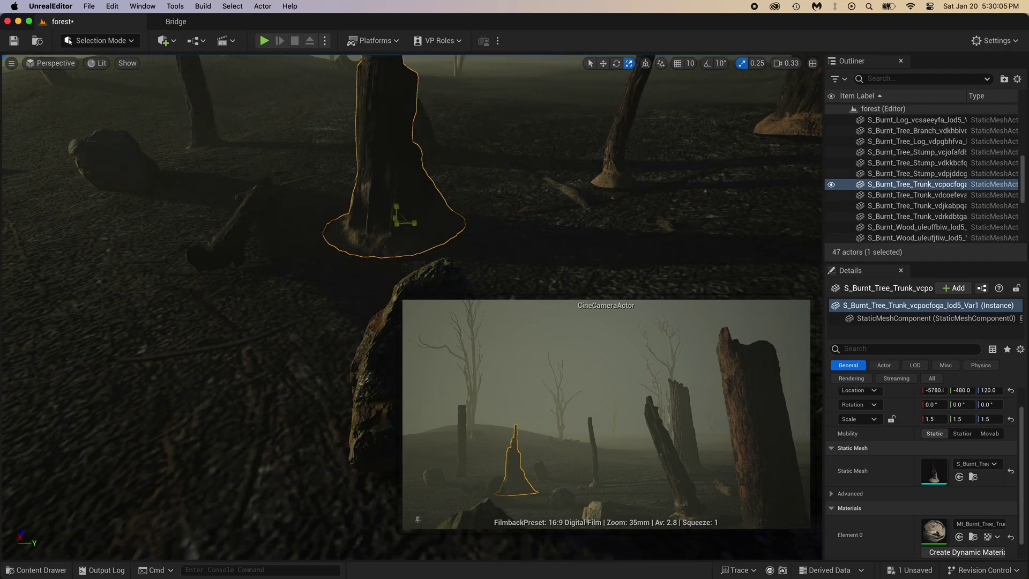
{"action": "left_click_drag", "start_coordinate": [422, 223], "coordinate": [439, 223]}
{"action": "right_click_drag", "start_coordinate": [425, 206], "coordinate": [420, 182]}
{"action": "left_click_drag", "start_coordinate": [234, 191], "coordinate": [232, 176]}
{"action": "key", "text": "super+s"}
Position the S_Burnt_Log_vcsaeeyfa log near the enlarged trunk and rotate it.
{"action": "left_click", "coordinate": [555, 108]}
{"action": "right_click_drag", "start_coordinate": [555, 107], "coordinate": [536, 134]}
{"action": "right_click_drag", "start_coordinate": [202, 237], "coordinate": [206, 257]}
{"action": "left_click", "coordinate": [460, 223]}
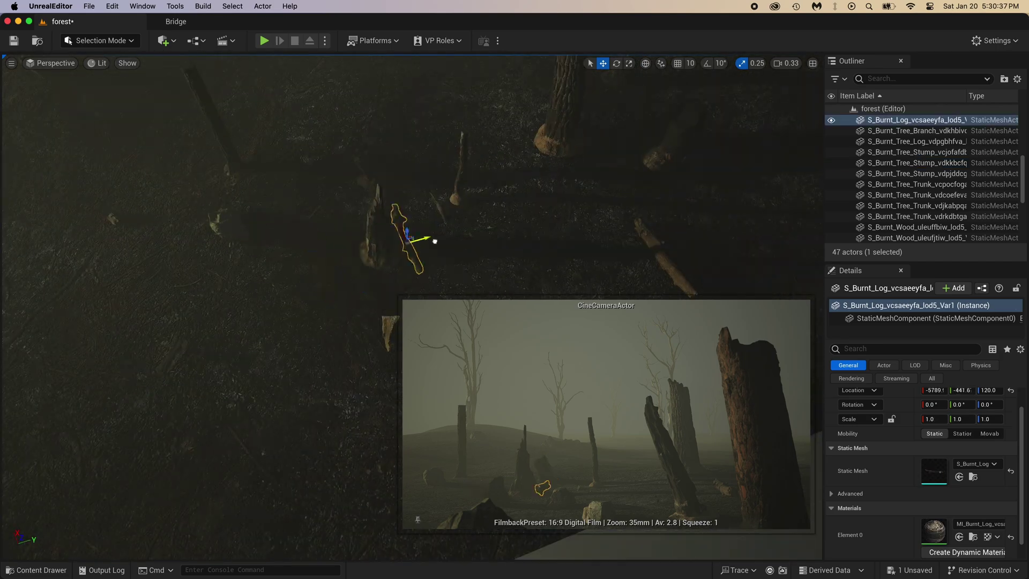
{"action": "key", "text": "e"}
{"action": "left_click_drag", "start_coordinate": [522, 212], "coordinate": [533, 232]}
{"action": "right_click_drag", "start_coordinate": [533, 233], "coordinate": [514, 182]}
{"action": "key", "text": "w"}
{"action": "left_click_drag", "start_coordinate": [388, 234], "coordinate": [392, 166]}
{"action": "mouse_move", "coordinate": [393, 166]}
{"action": "right_mouse_down"}
{"action": "mouse_move", "coordinate": [393, 144]}
{"action": "mouse_move", "coordinate": [385, 156]}
{"action": "right_mouse_up"}
Rotate the slim standing trunk in front of the hill and shift it farther toward the shot's left edge.
{"action": "left_click", "coordinate": [459, 177]}
{"action": "key", "text": "e"}
{"action": "left_click_drag", "start_coordinate": [464, 215], "coordinate": [477, 215]}
{"action": "right_click_drag", "start_coordinate": [476, 215], "coordinate": [461, 230]}
{"action": "key", "text": "w"}
{"action": "left_click_drag", "start_coordinate": [287, 271], "coordinate": [267, 271]}
Slide two small background pieces toward the shot's centre and lower the S_Rock_Granite_qkEgh rock into the ground at about Z 159.
{"action": "left_click", "coordinate": [212, 226]}
{"action": "left_click_drag", "start_coordinate": [229, 237], "coordinate": [347, 240]}
{"action": "right_click_drag", "start_coordinate": [347, 240], "coordinate": [274, 247]}
{"action": "left_click", "coordinate": [269, 246]}
{"action": "left_click_drag", "start_coordinate": [286, 250], "coordinate": [493, 251]}
{"action": "right_click_drag", "start_coordinate": [493, 251], "coordinate": [351, 262]}
{"action": "left_click_drag", "start_coordinate": [349, 262], "coordinate": [348, 166]}
{"action": "right_click_drag", "start_coordinate": [348, 166], "coordinate": [369, 215]}
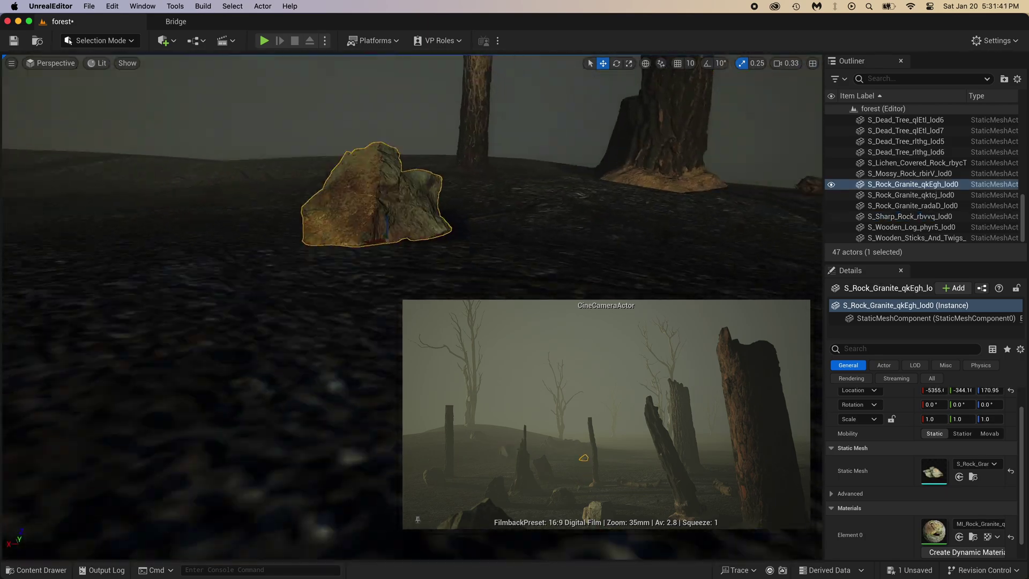
{"action": "left_click_drag", "start_coordinate": [376, 221], "coordinate": [376, 281]}
{"action": "right_click_drag", "start_coordinate": [463, 242], "coordinate": [396, 204]}
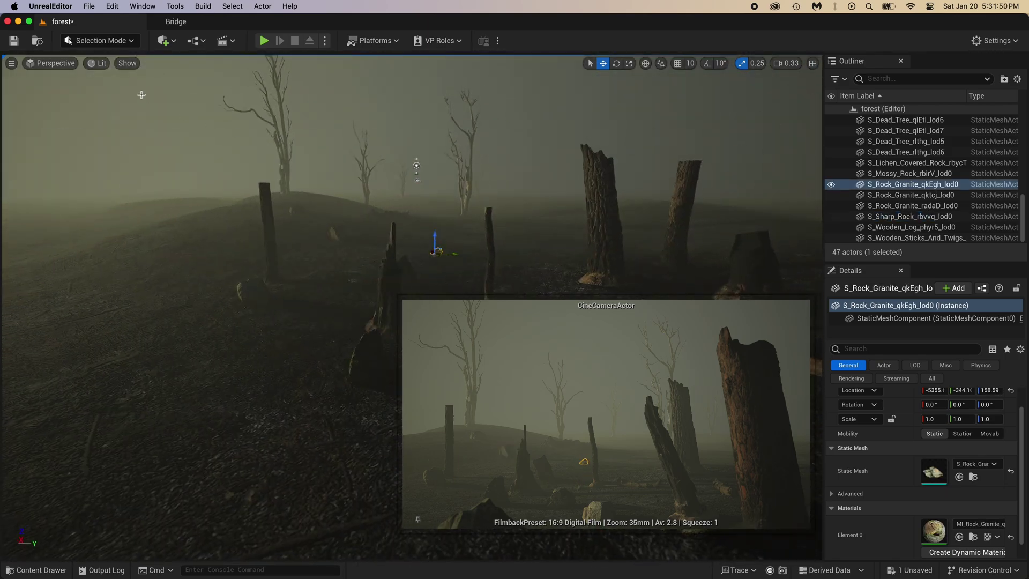
View the scene through the CineCameraActor and turn on Game View to hide the editor icons.
{"action": "left_click", "coordinate": [52, 64]}
{"action": "left_click", "coordinate": [78, 187]}
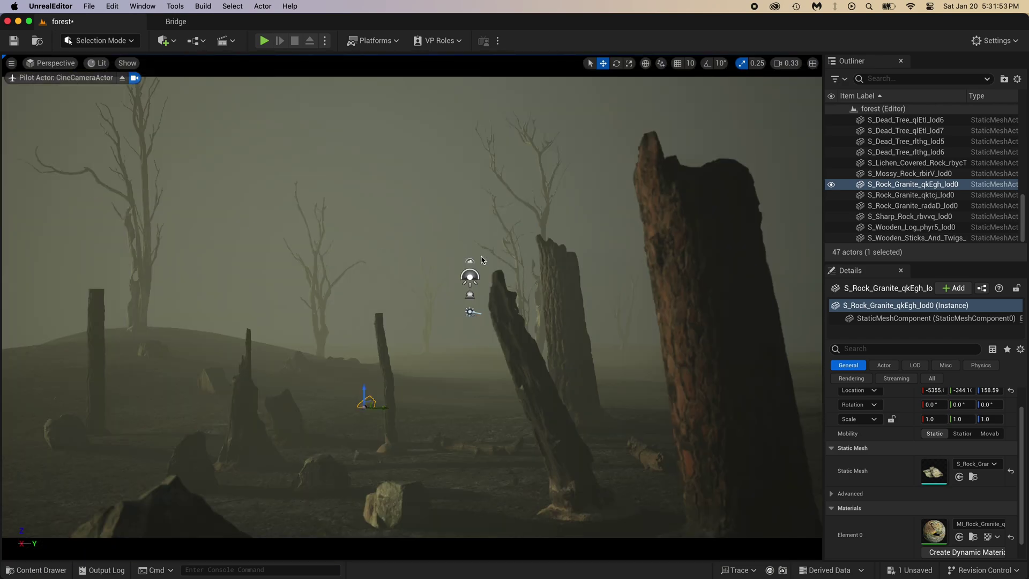
{"action": "left_click", "coordinate": [423, 231]}
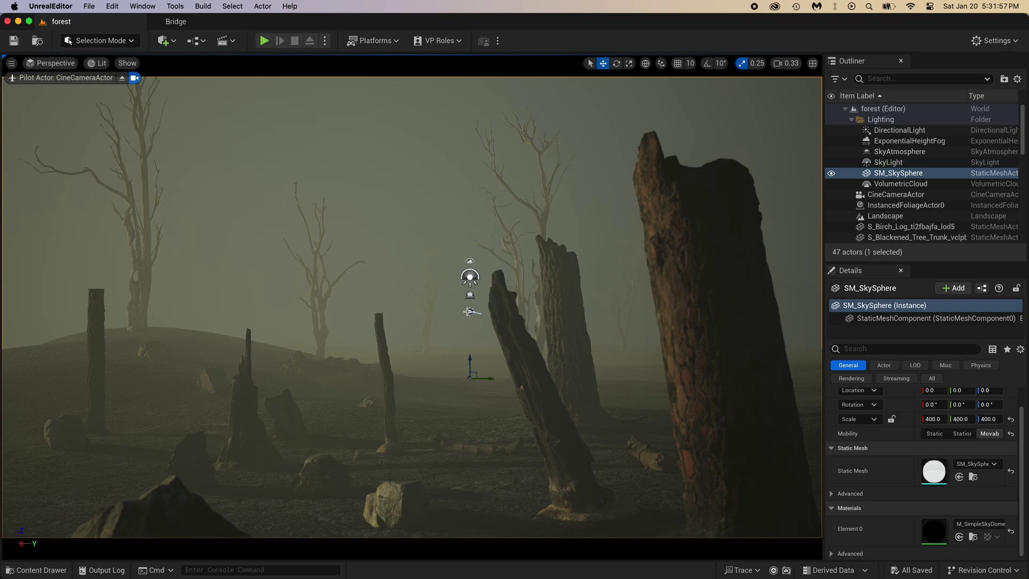
{"action": "key", "text": "g"}
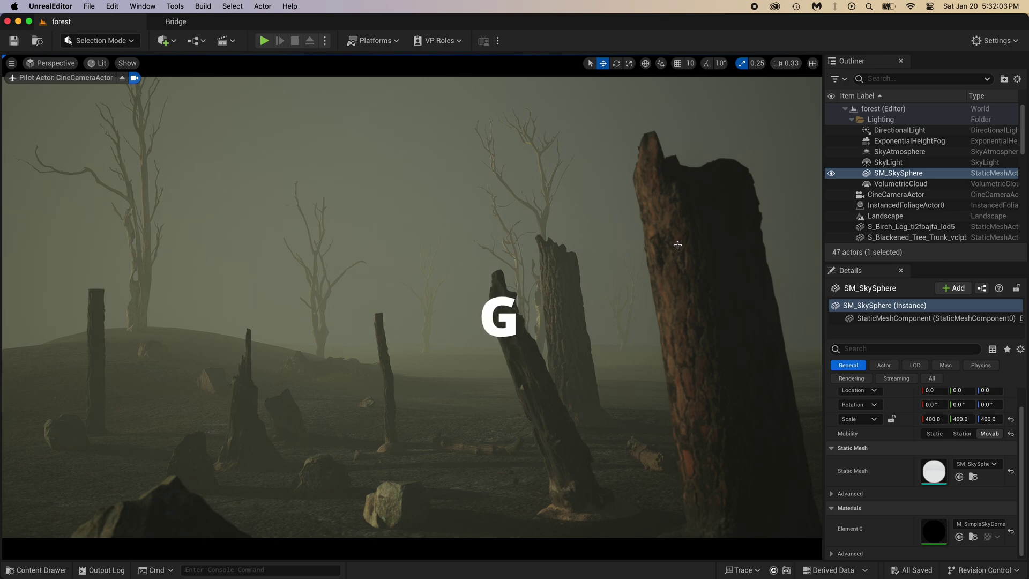
Set the fog density of the ExponentialHeightFog to 1.5.
{"action": "left_click", "coordinate": [928, 141]}
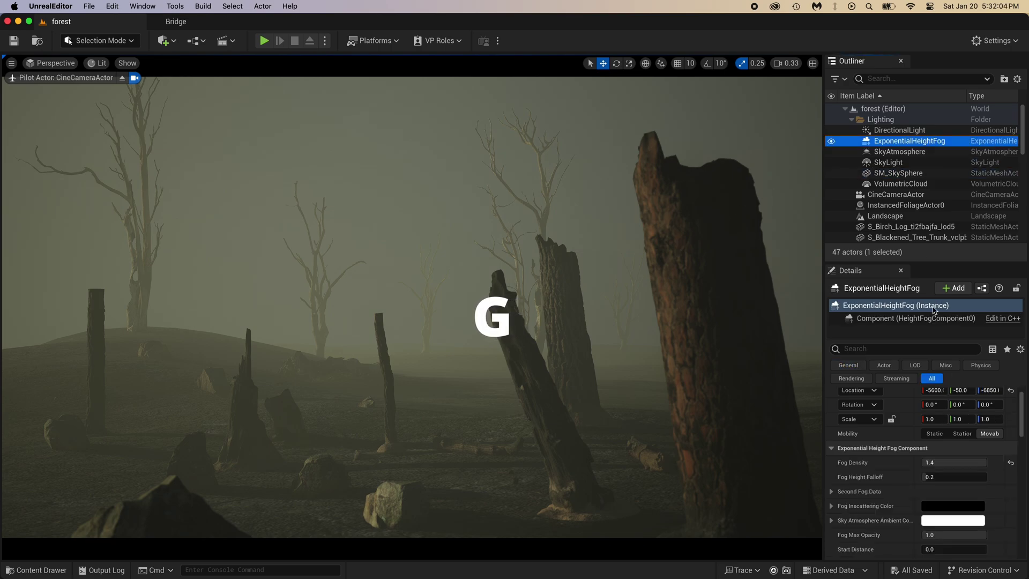
{"action": "left_click", "coordinate": [965, 462]}
{"action": "type", "text": "2"}
{"action": "key", "text": "Return"}
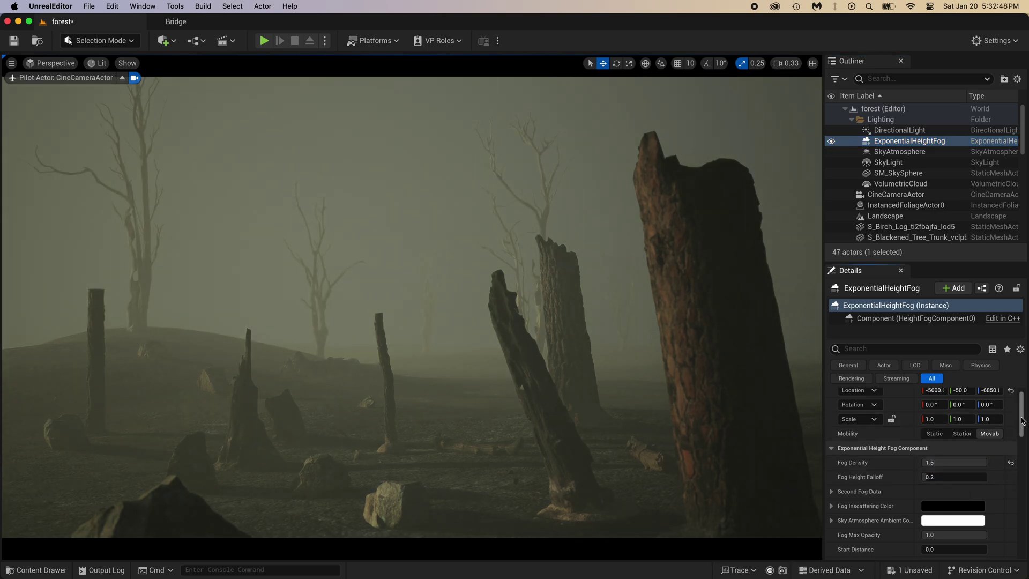
Set the volumetric fog's start distance to 0 and its view distance to 10000.
{"action": "left_click_drag", "start_coordinate": [1022, 421], "coordinate": [1019, 471]}
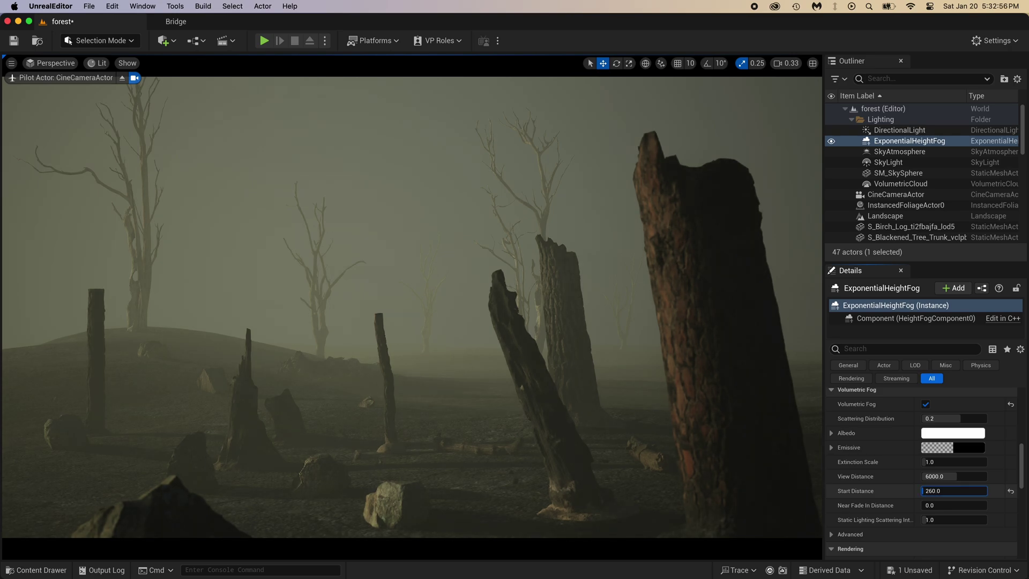
{"action": "type", "text": "0"}
{"action": "key", "text": "Return"}
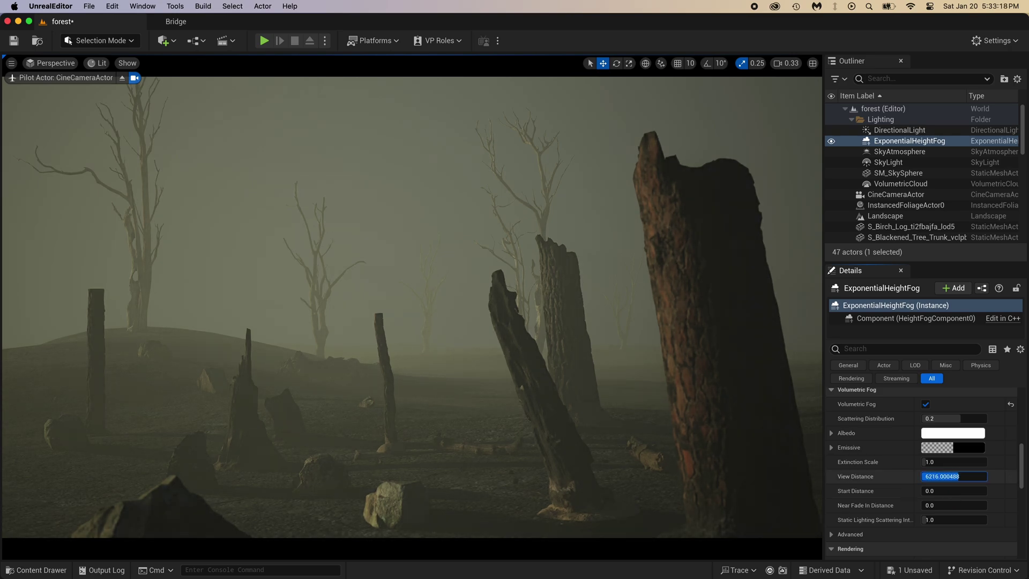
{"action": "type", "text": "10000"}
{"action": "key", "text": "Return"}
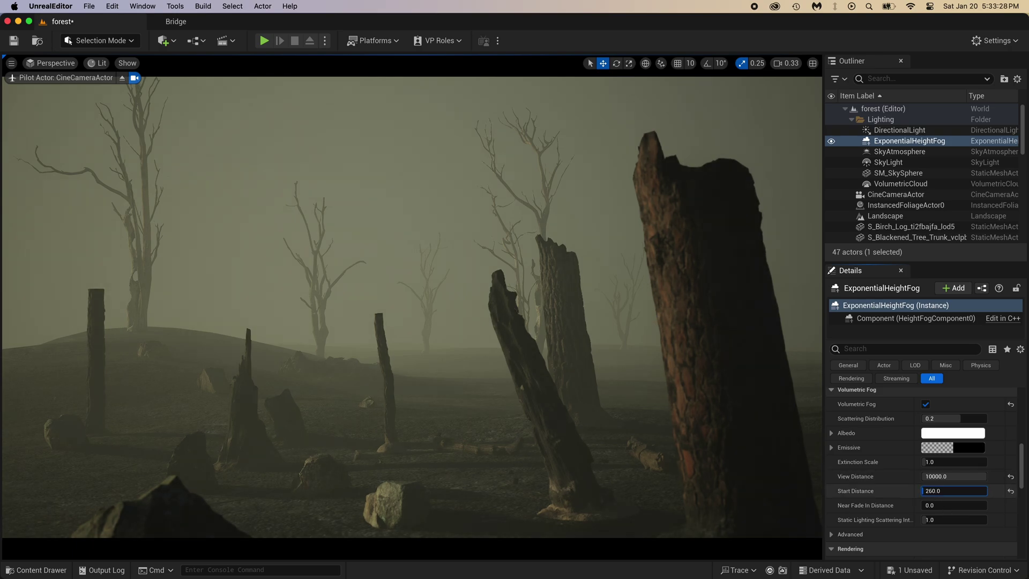
{"action": "left_click_drag", "start_coordinate": [926, 491], "coordinate": [923, 490]}
Leave the camera view and lower the leaning S_Burnt_Tree_Trunk_vdcoefeva trunk until its base sinks into the ground.
{"action": "left_click", "coordinate": [557, 485]}
{"action": "left_click_drag", "start_coordinate": [597, 490], "coordinate": [601, 498]}
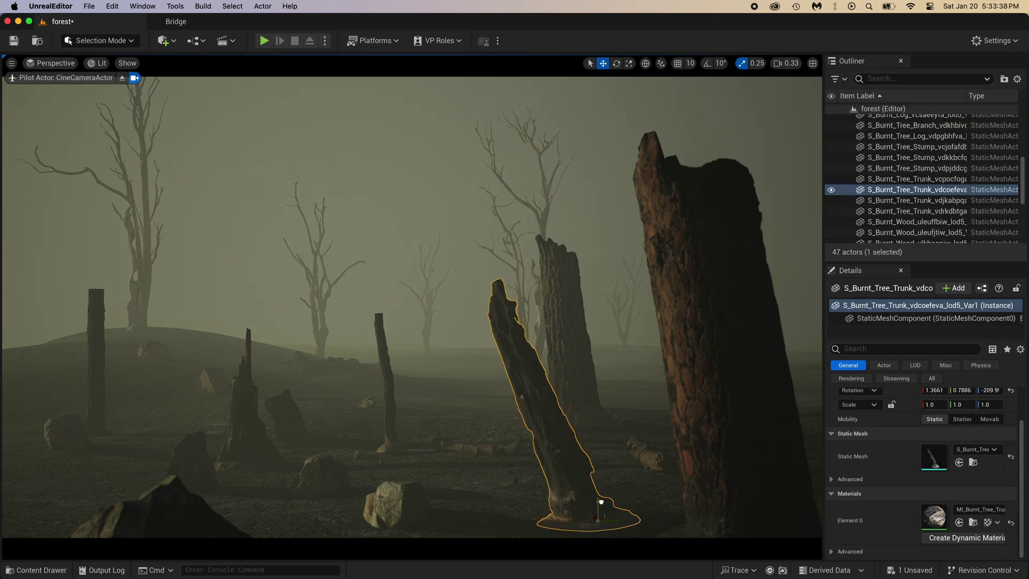
{"action": "left_click", "coordinate": [123, 78]}
{"action": "key", "text": "f"}
{"action": "right_click_drag", "start_coordinate": [412, 307], "coordinate": [406, 335]}
{"action": "right_click_drag", "start_coordinate": [522, 361], "coordinate": [522, 356]}
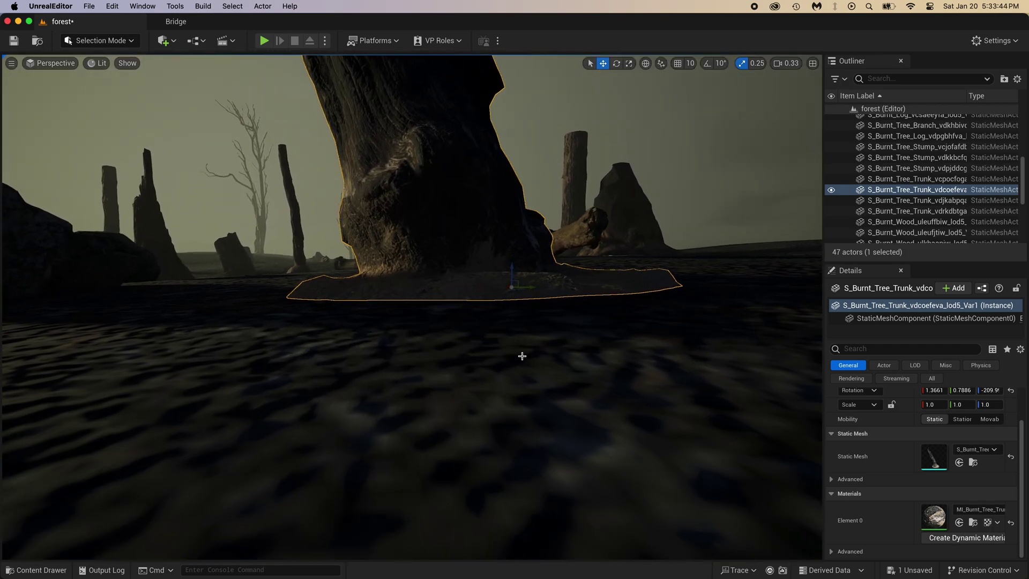
{"action": "left_click_drag", "start_coordinate": [513, 269], "coordinate": [514, 287]}
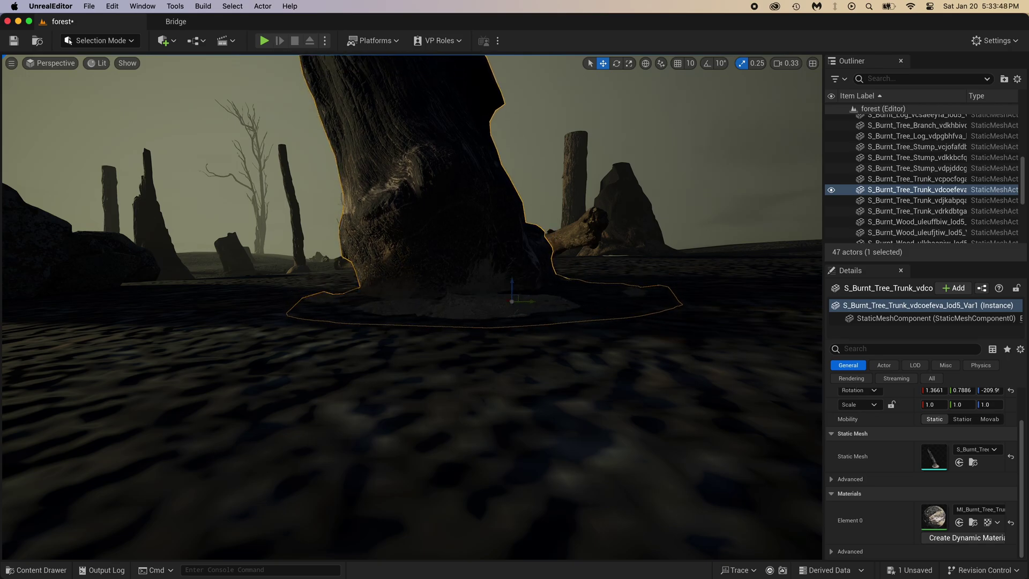
{"action": "right_click_drag", "start_coordinate": [514, 287], "coordinate": [522, 265]}
Lower the slim standing trunk and the thick trunk behind the leaning one deeper into the ground.
{"action": "left_click", "coordinate": [579, 278]}
{"action": "left_click", "coordinate": [528, 268]}
{"action": "left_click", "coordinate": [493, 257]}
{"action": "left_click", "coordinate": [461, 257]}
{"action": "mouse_move", "coordinate": [416, 303]}
{"action": "right_mouse_down"}
{"action": "mouse_move", "coordinate": [418, 295]}
{"action": "mouse_move", "coordinate": [391, 295]}
{"action": "mouse_move", "coordinate": [418, 300]}
{"action": "mouse_move", "coordinate": [407, 290]}
{"action": "right_mouse_up"}
{"action": "left_click", "coordinate": [391, 230]}
{"action": "left_click_drag", "start_coordinate": [405, 255], "coordinate": [405, 275]}
{"action": "left_click", "coordinate": [514, 230]}
Return the viewport to the CineCameraActor's view to check the composition.
{"action": "right_click_drag", "start_coordinate": [412, 279], "coordinate": [568, 236]}
{"action": "right_click_drag", "start_coordinate": [412, 300], "coordinate": [633, 308]}
{"action": "right_click_drag", "start_coordinate": [202, 214], "coordinate": [202, 214]}
{"action": "left_click", "coordinate": [52, 62]}
{"action": "left_click", "coordinate": [65, 188]}
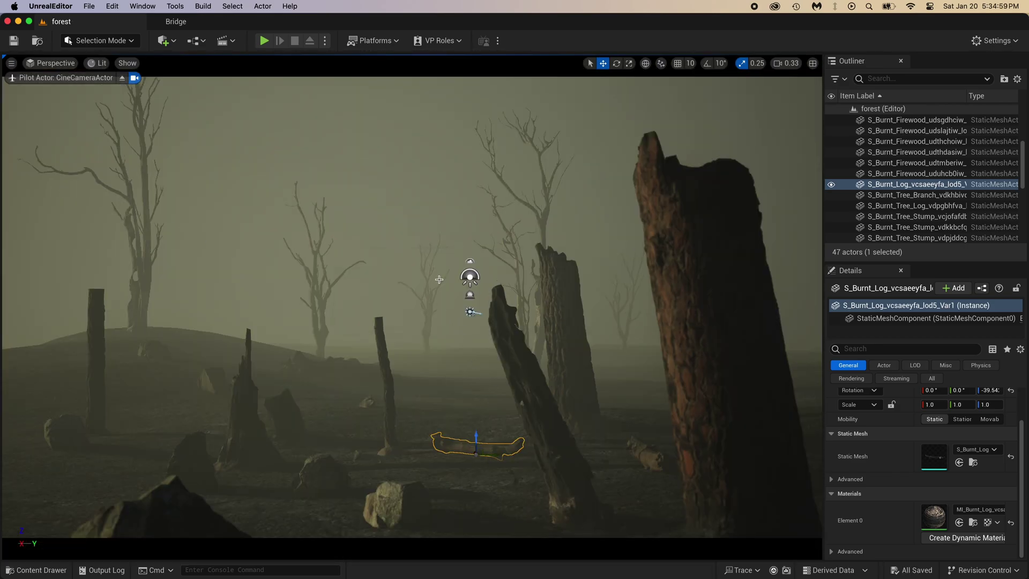
Browse the Megascans 3D_Assets subfolders for a suitable mesh, from Birch_Log_ti2fbajfa through Tree_Branches_pcxwU.
{"action": "key", "text": "ctrl+space"}
{"action": "left_click", "coordinate": [276, 240]}
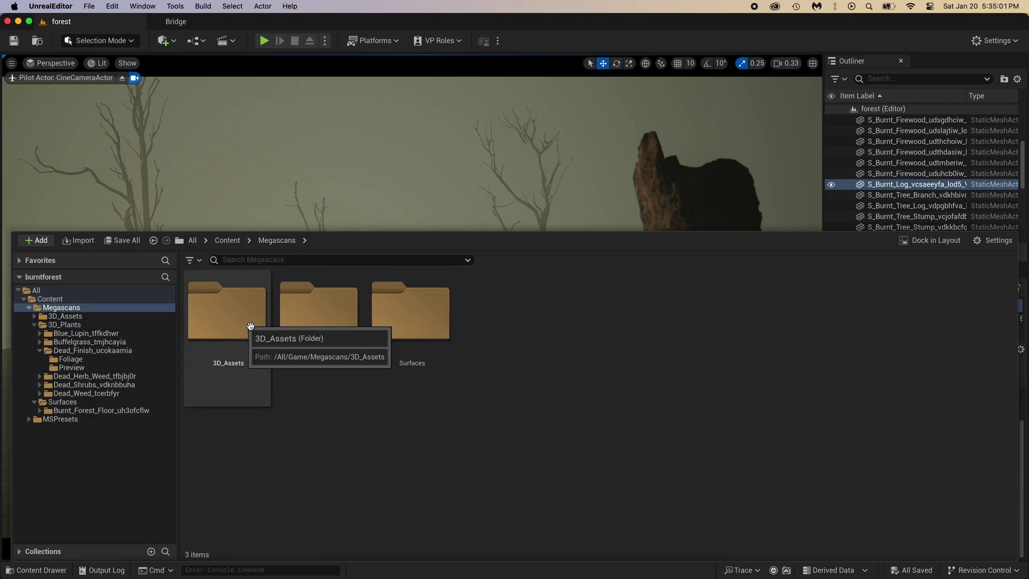
{"action": "double_click", "coordinate": [225, 322]}
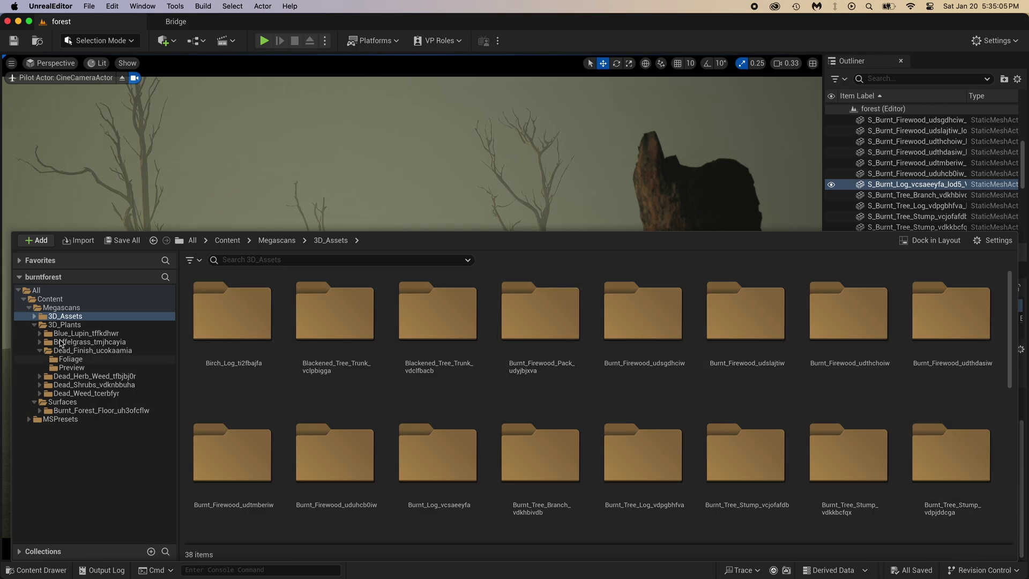
{"action": "left_click", "coordinate": [34, 316]}
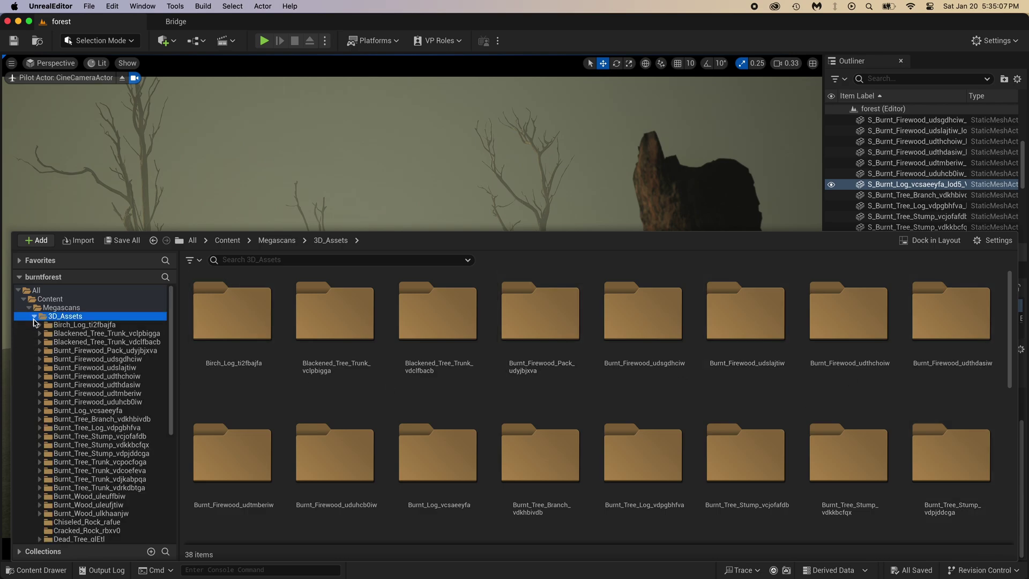
{"action": "left_click", "coordinate": [60, 325]}
{"action": "left_click", "coordinate": [81, 333]}
{"action": "left_click", "coordinate": [92, 342]}
{"action": "left_click", "coordinate": [98, 351]}
{"action": "left_click", "coordinate": [102, 359]}
{"action": "left_click", "coordinate": [105, 368]}
{"action": "left_click", "coordinate": [108, 376]}
{"action": "left_click", "coordinate": [110, 384]}
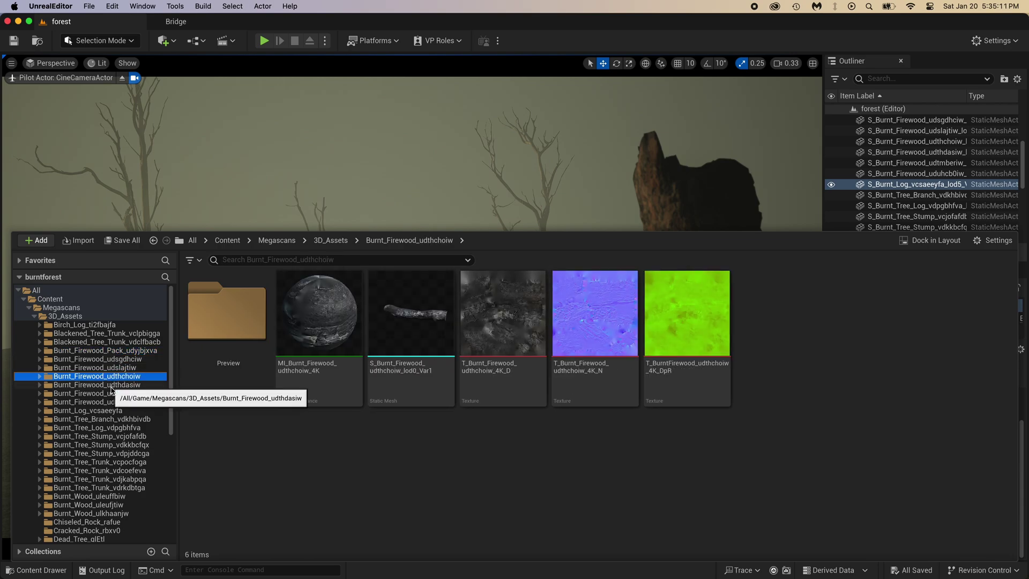
{"action": "left_click", "coordinate": [112, 393]}
{"action": "left_click", "coordinate": [114, 401]}
{"action": "left_click", "coordinate": [116, 410]}
{"action": "left_click", "coordinate": [118, 419]}
{"action": "left_click", "coordinate": [119, 428]}
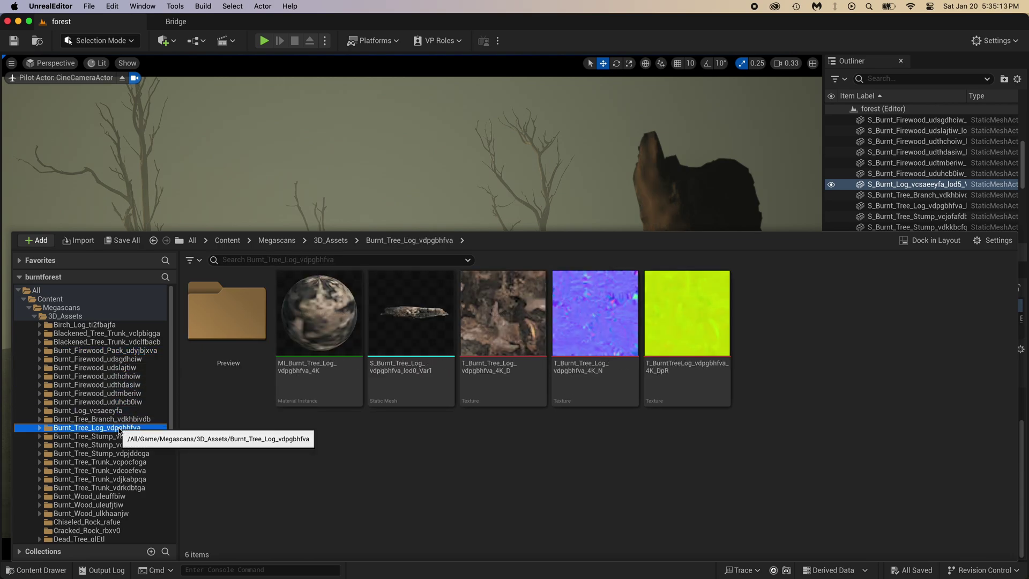
{"action": "key", "text": "Down"}
{"action": "key", "text": "Down"}
{"action": "key", "text": "Down"}
{"action": "key", "text": "Down"}
{"action": "key", "text": "Down"}
{"action": "key", "text": "Down"}
{"action": "key", "text": "Down"}
{"action": "key", "text": "Down"}
{"action": "key", "text": "Down"}
{"action": "key", "text": "Down"}
{"action": "key", "text": "Down"}
{"action": "key", "text": "Down"}
{"action": "key", "text": "Down"}
{"action": "key", "text": "Down"}
{"action": "key", "text": "Down"}
{"action": "key", "text": "Down"}
{"action": "key", "text": "Down"}
{"action": "key", "text": "Down"}
{"action": "key", "text": "Down"}
{"action": "key", "text": "Down"}
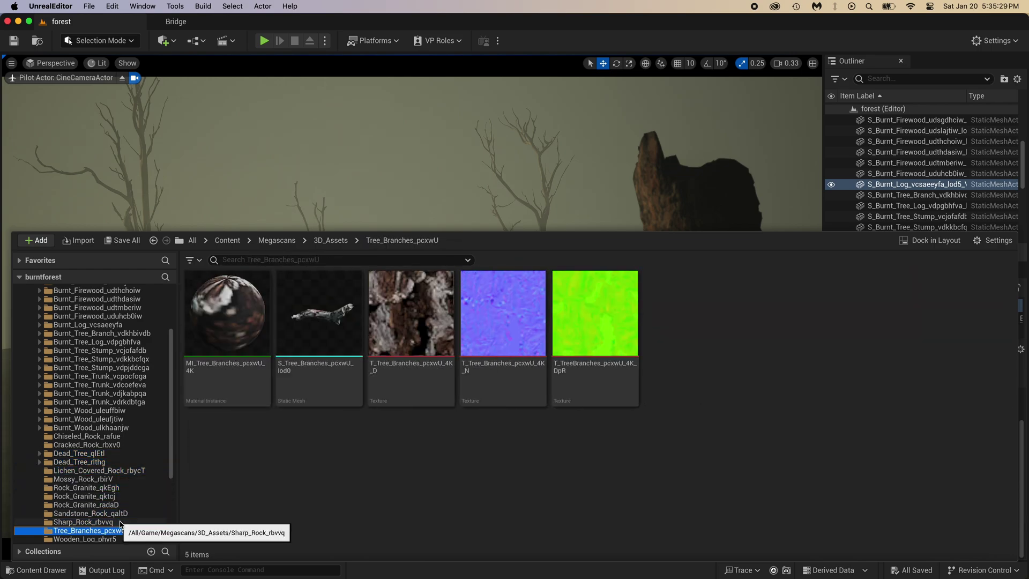
Place the S_Lichen_Covered_Rock_rbycT_lod0 mesh near the middle of the shot and scale it uniformly to 4.5.
{"action": "left_click", "coordinate": [99, 470]}
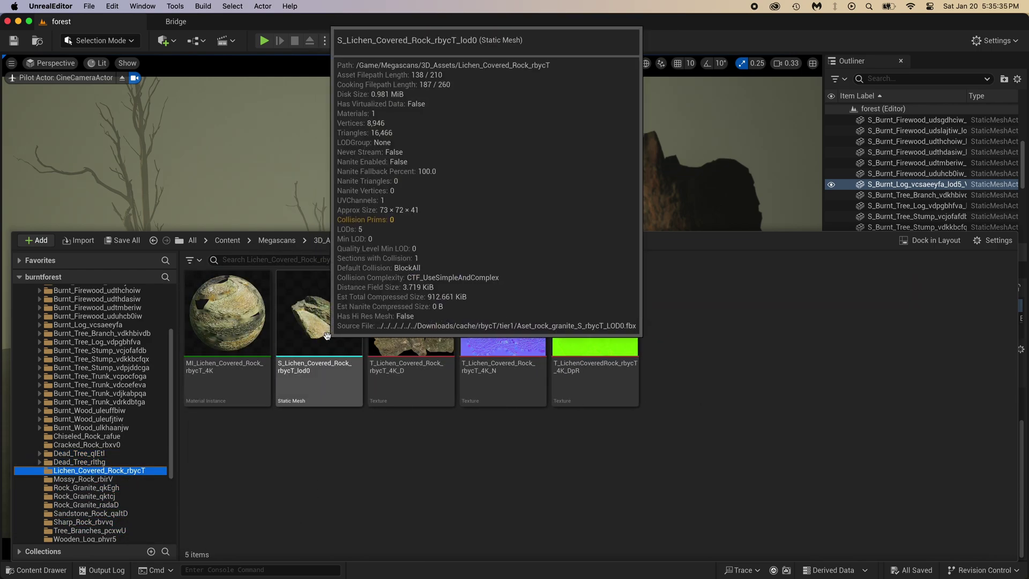
{"action": "left_click_drag", "start_coordinate": [326, 336], "coordinate": [430, 389]}
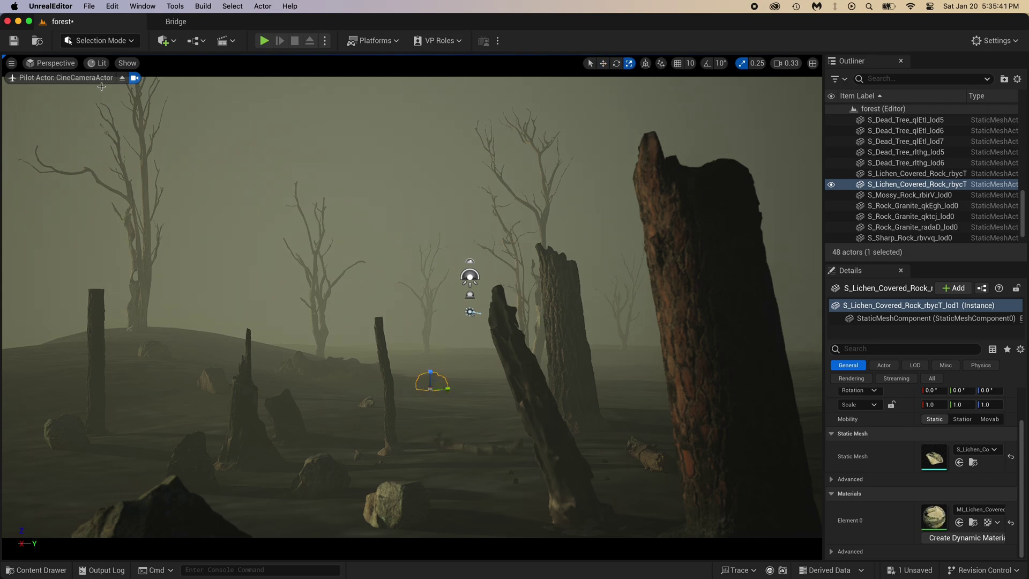
{"action": "left_click", "coordinate": [122, 78]}
{"action": "key", "text": "f"}
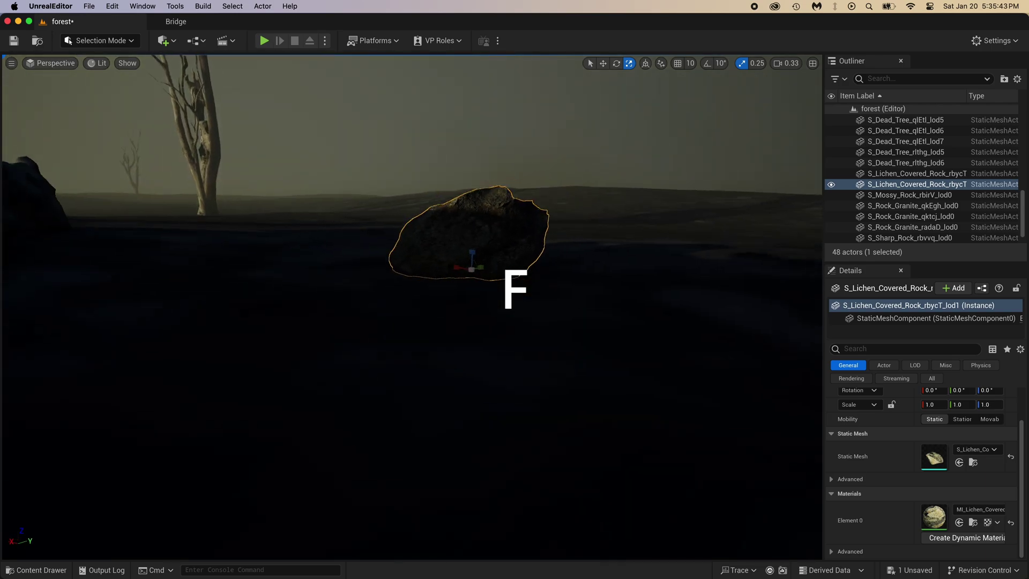
{"action": "left_click_drag", "start_coordinate": [467, 270], "coordinate": [528, 233]}
{"action": "left_click", "coordinate": [55, 64]}
{"action": "left_click", "coordinate": [83, 180]}
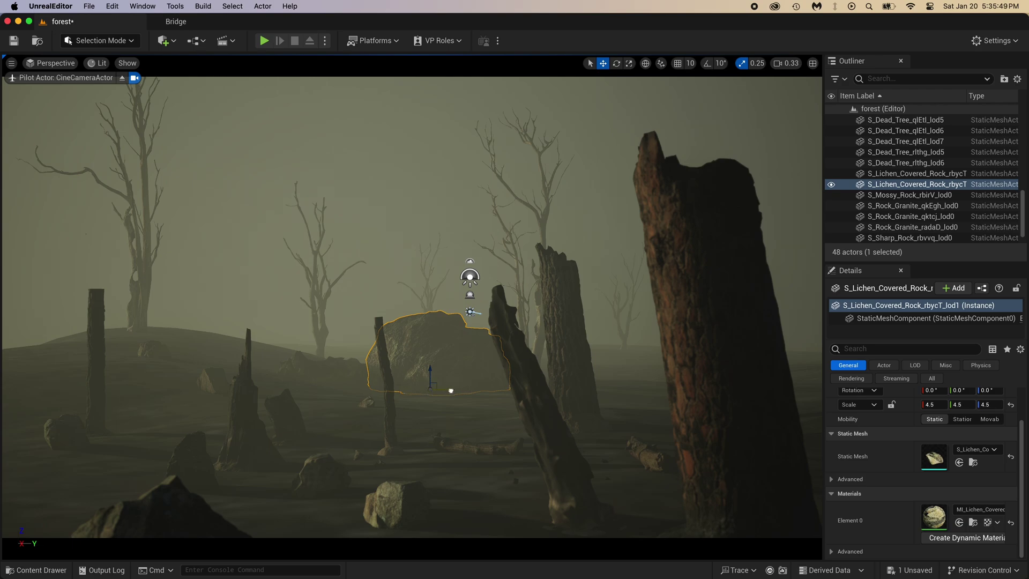
Move the enlarged lichen-covered rock far back toward the horizon beside the leaning trunk and settle it onto the ground.
{"action": "left_click_drag", "start_coordinate": [450, 390], "coordinate": [555, 346]}
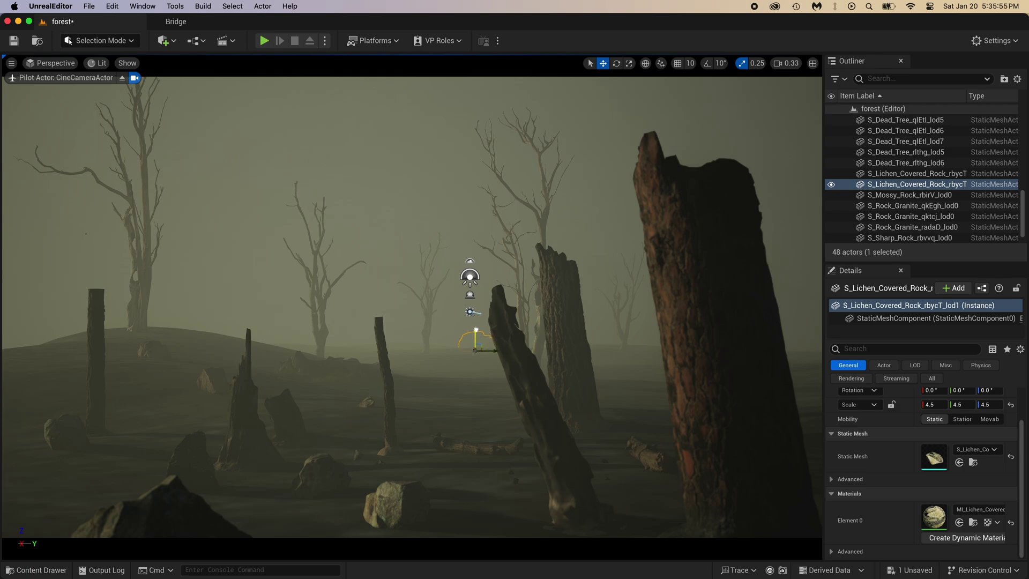
{"action": "left_click", "coordinate": [482, 338]}
{"action": "left_click", "coordinate": [475, 339]}
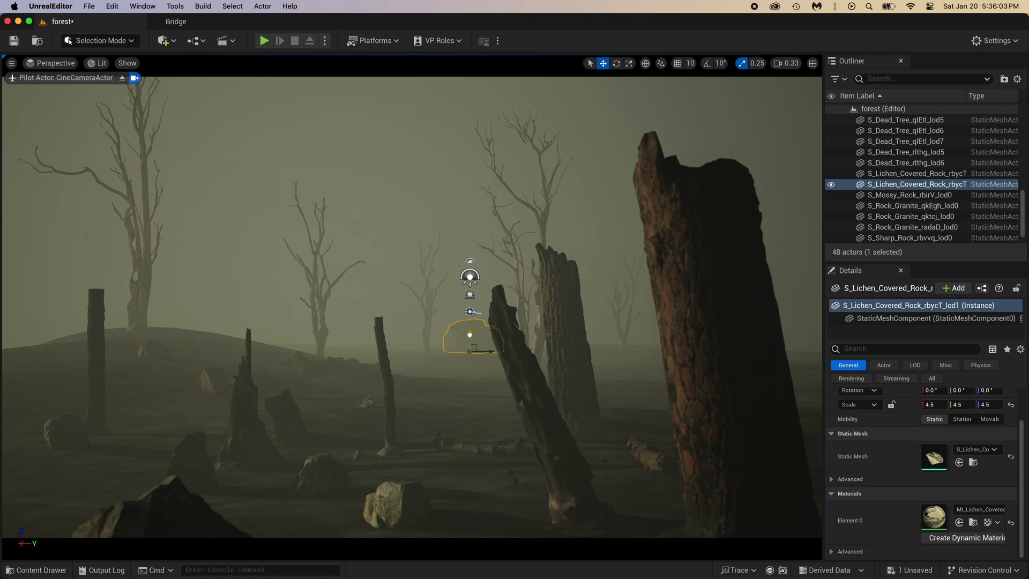
{"action": "left_click", "coordinate": [489, 414]}
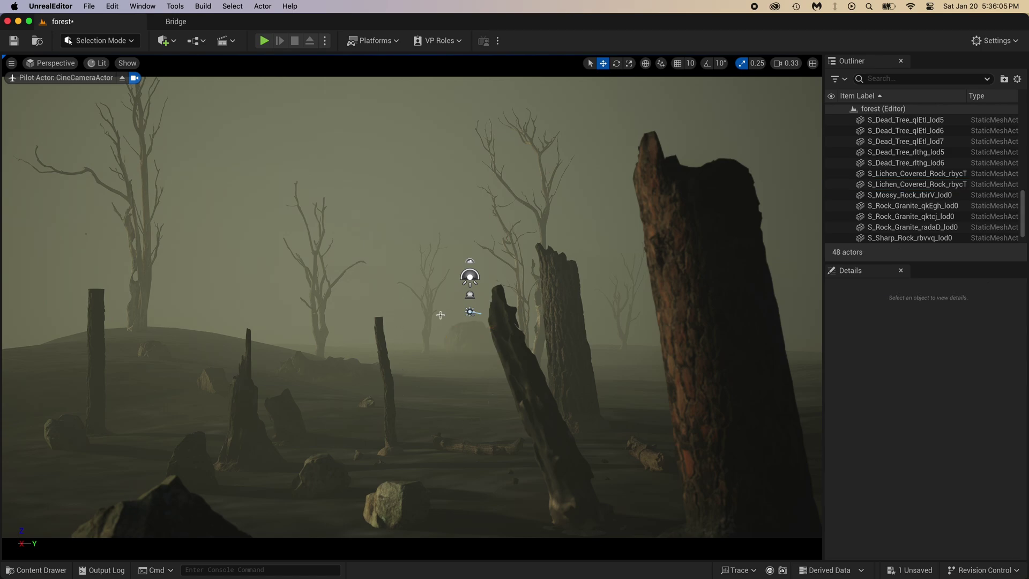
Duplicate the S_Dead_Tree_rlthg_lod5 tree and place the copy far back in the fog between the two smaller background trees.
{"action": "left_click", "coordinate": [396, 303]}
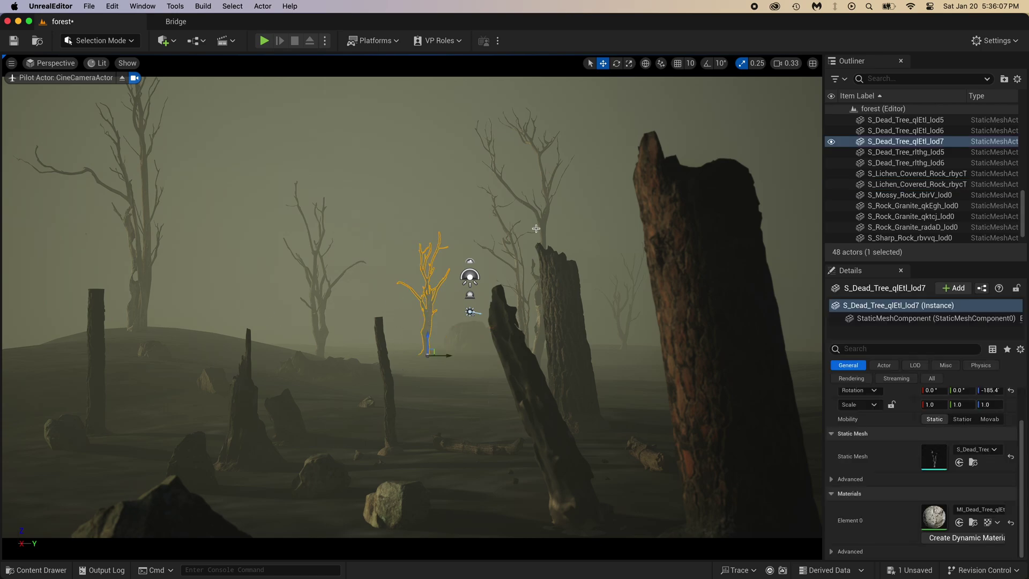
{"action": "left_click", "coordinate": [526, 361]}
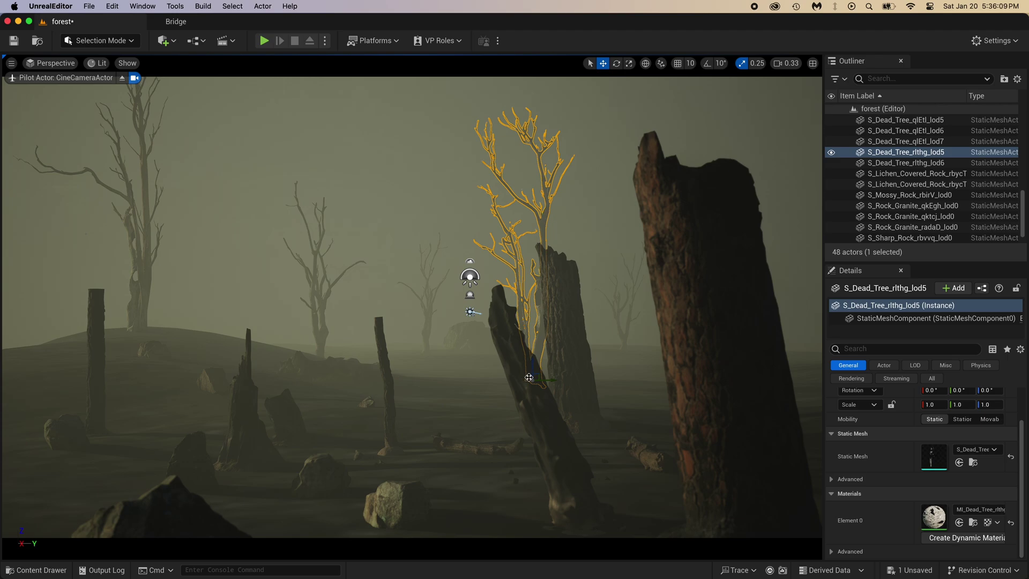
{"action": "left_click_drag", "start_coordinate": [528, 378], "coordinate": [499, 350], "text": "alt"}
{"action": "key", "text": "Escape"}
{"action": "left_click_drag", "start_coordinate": [369, 344], "coordinate": [391, 351]}
{"action": "left_click", "coordinate": [374, 305]}
{"action": "key", "text": "w"}
{"action": "key", "text": "Escape"}
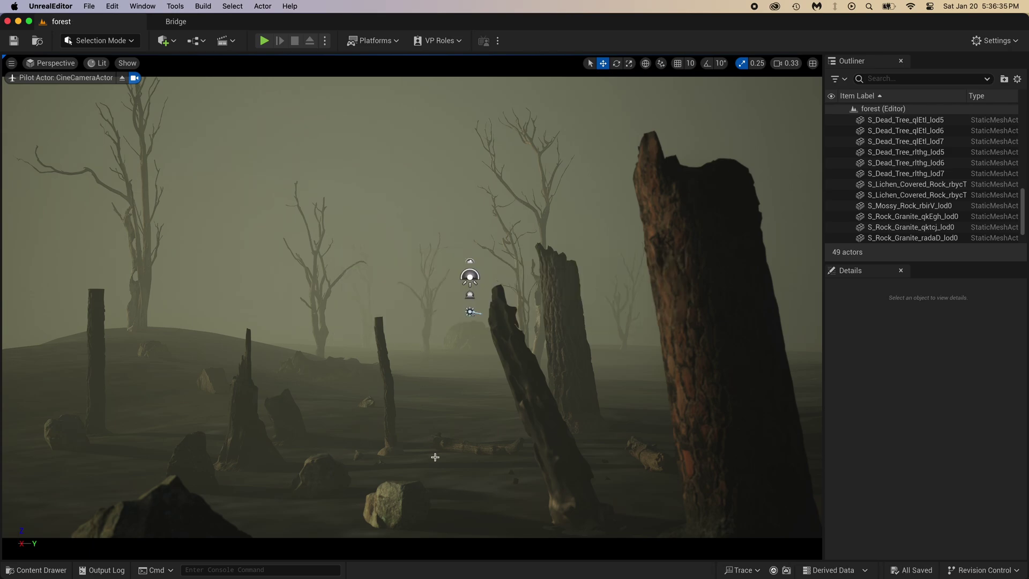
Leave the camera view to overlook the landscape and run the console command r.Streaming.PoolSize 0.
{"action": "left_click", "coordinate": [438, 479]}
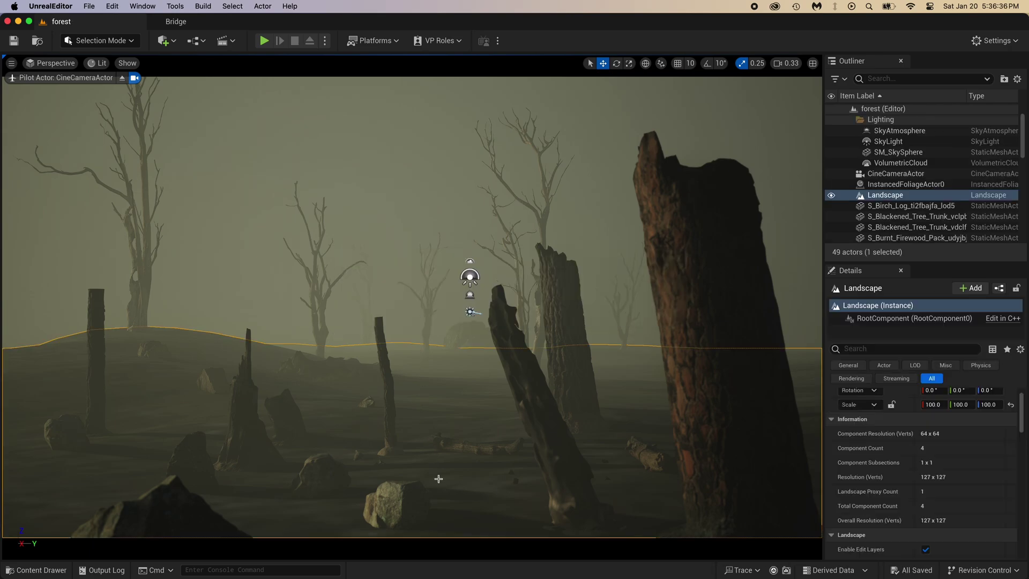
{"action": "left_click", "coordinate": [122, 78]}
{"action": "key", "text": "w"}
{"action": "right_click_drag", "start_coordinate": [411, 307], "coordinate": [558, 343]}
{"action": "key", "text": "w"}
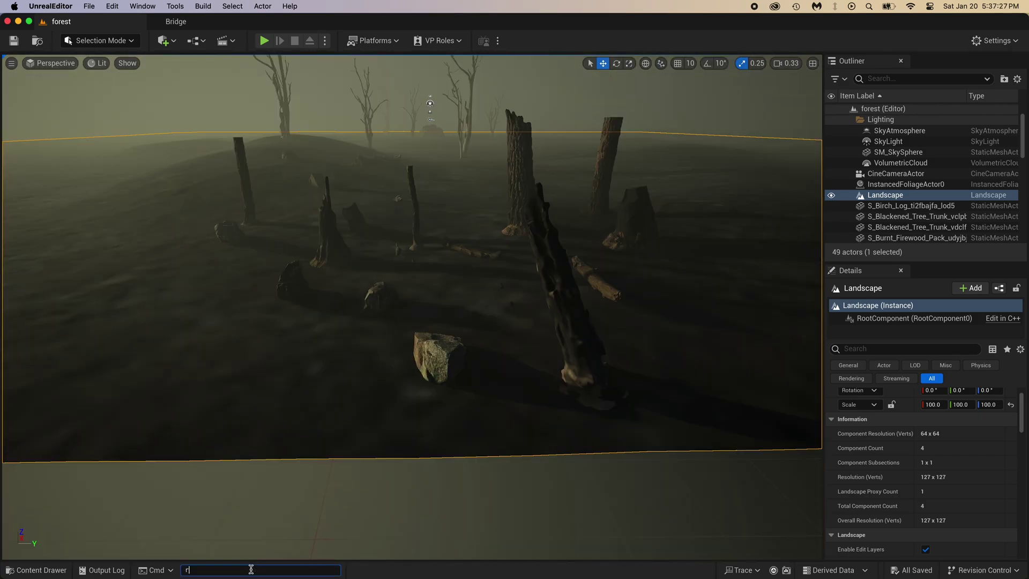
{"action": "left_click", "coordinate": [250, 569]}
{"action": "type", "text": "r.st"}
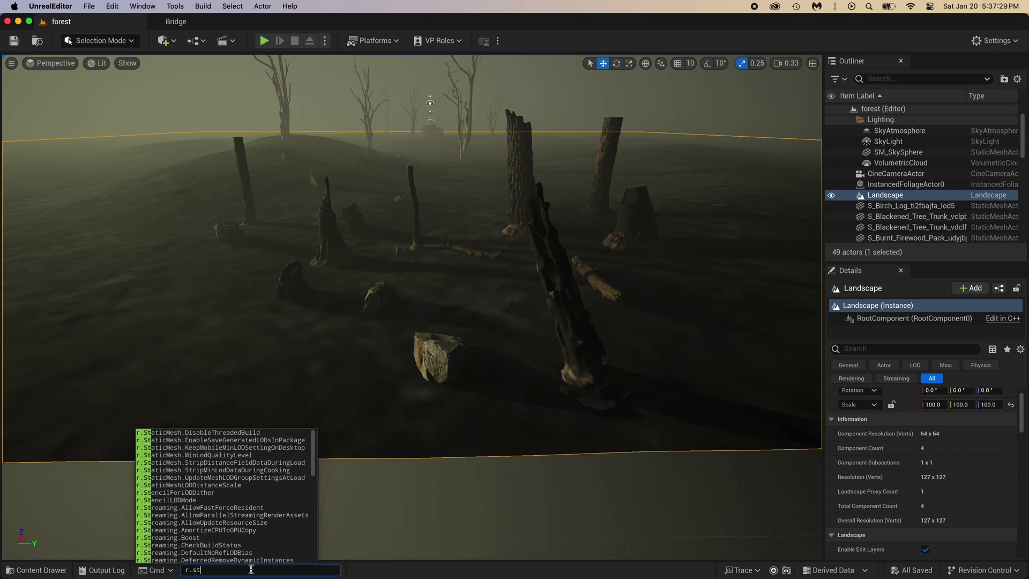
{"action": "type", "text": "reaming.poo"}
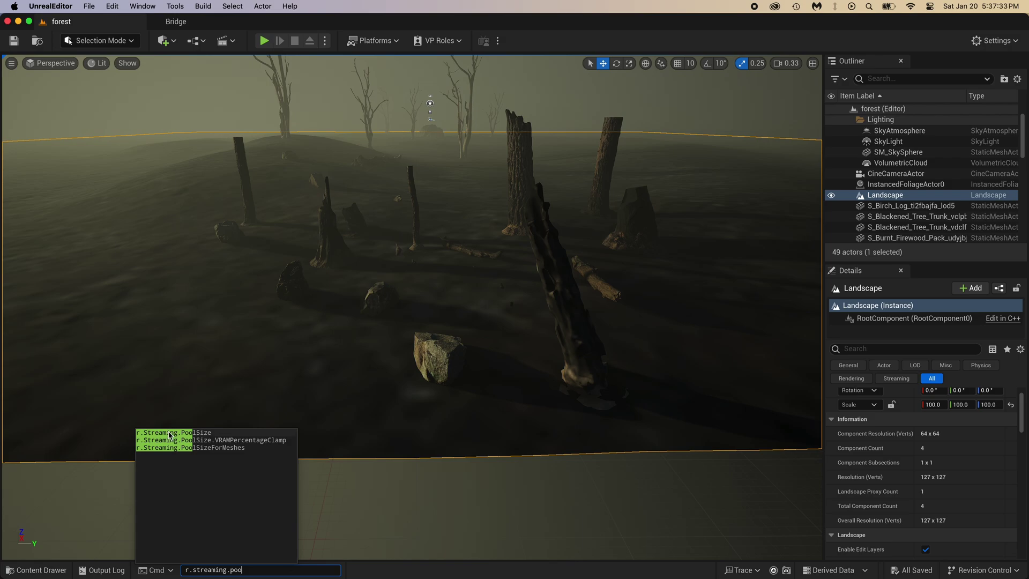
{"action": "left_click", "coordinate": [169, 434]}
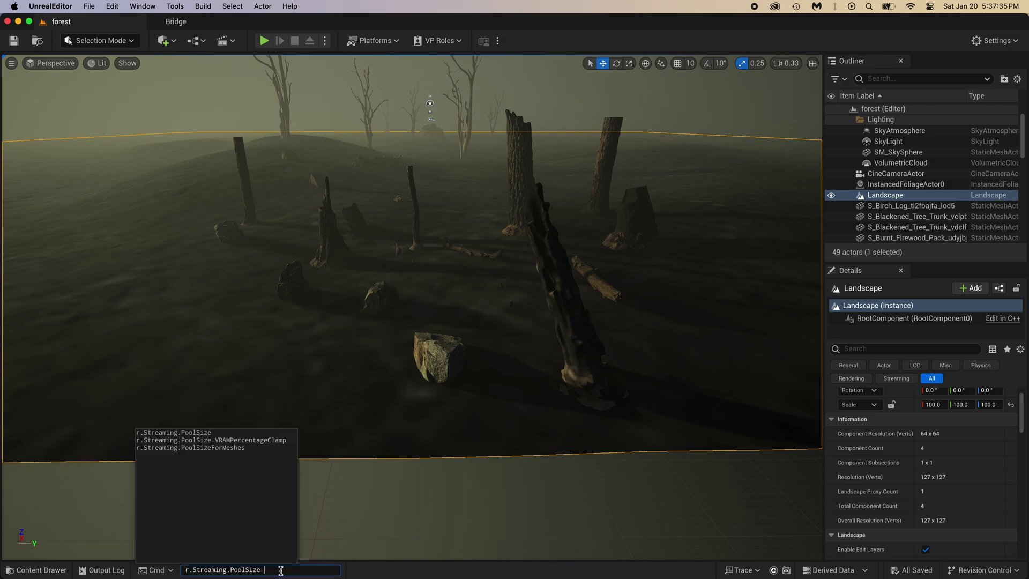
{"action": "type", "text": "0"}
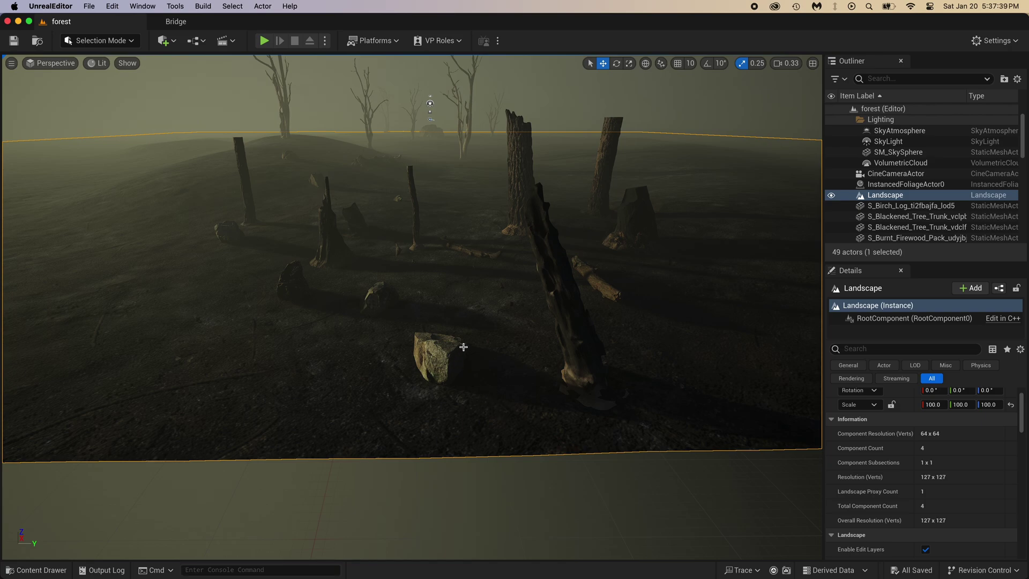
Switch to Foliage mode and activate every foliage type in the palette for painting.
{"action": "right_click_drag", "start_coordinate": [463, 346], "coordinate": [488, 344]}
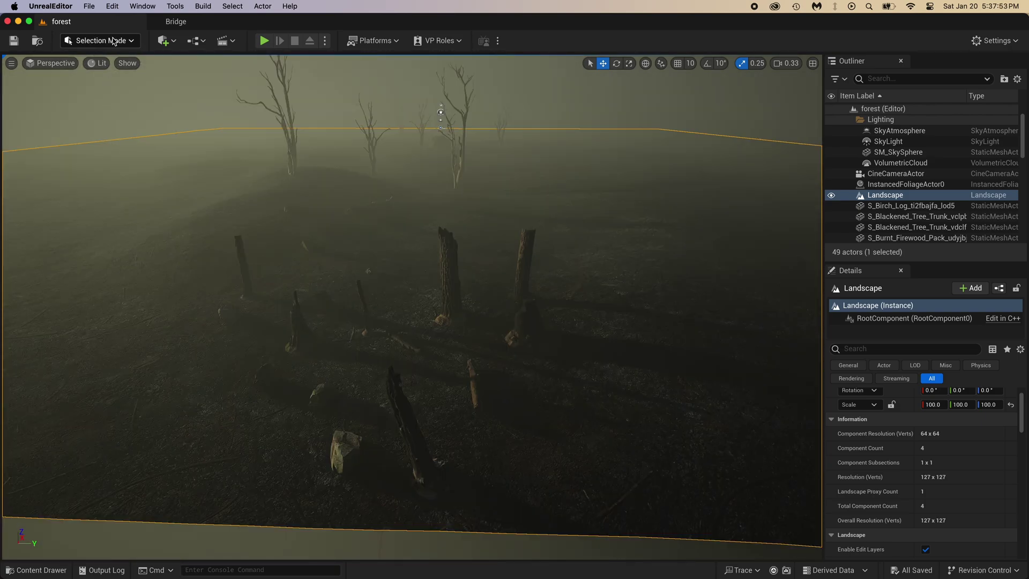
{"action": "left_click", "coordinate": [113, 41]}
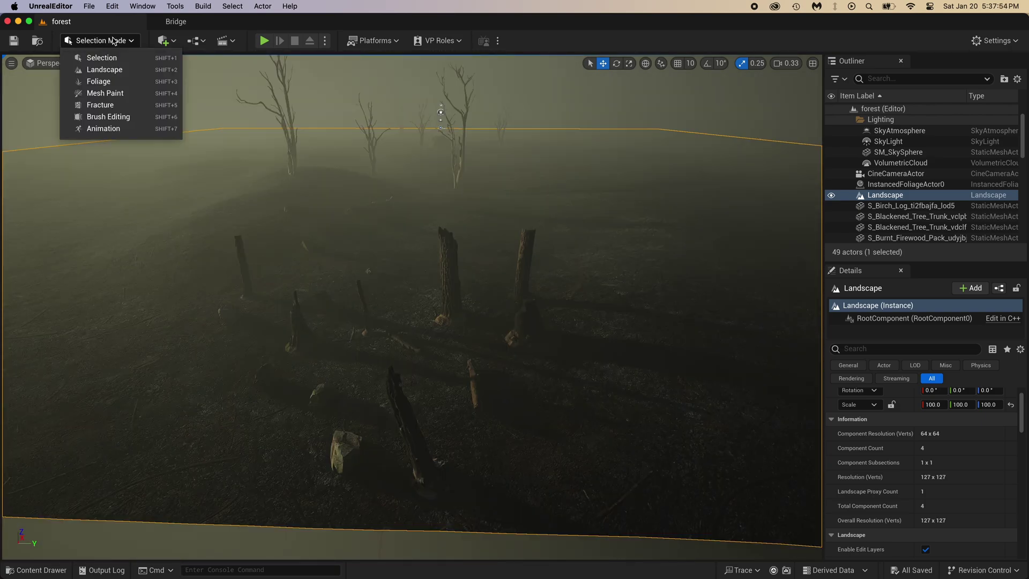
{"action": "left_click", "coordinate": [95, 84]}
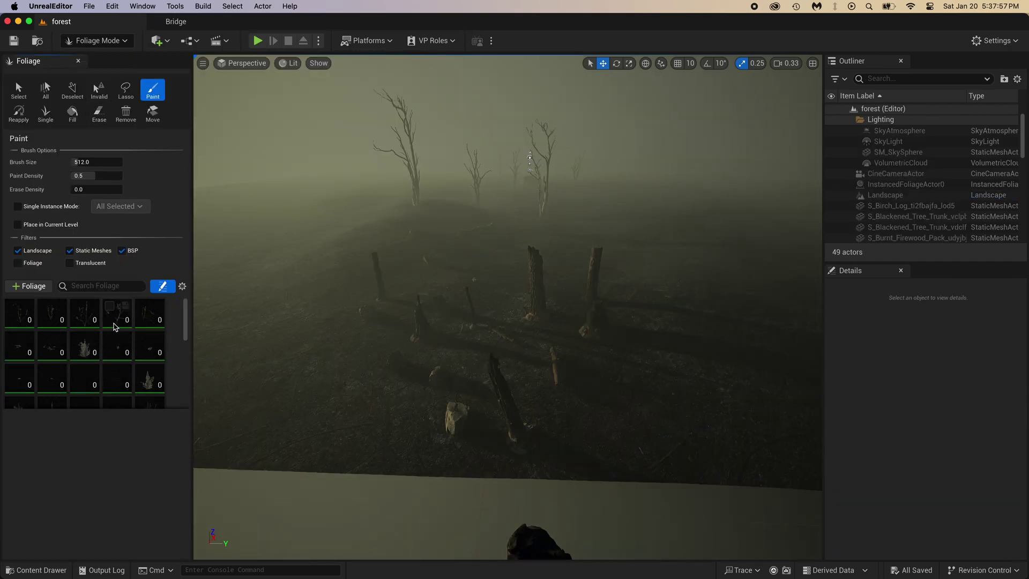
{"action": "left_click", "coordinate": [115, 321]}
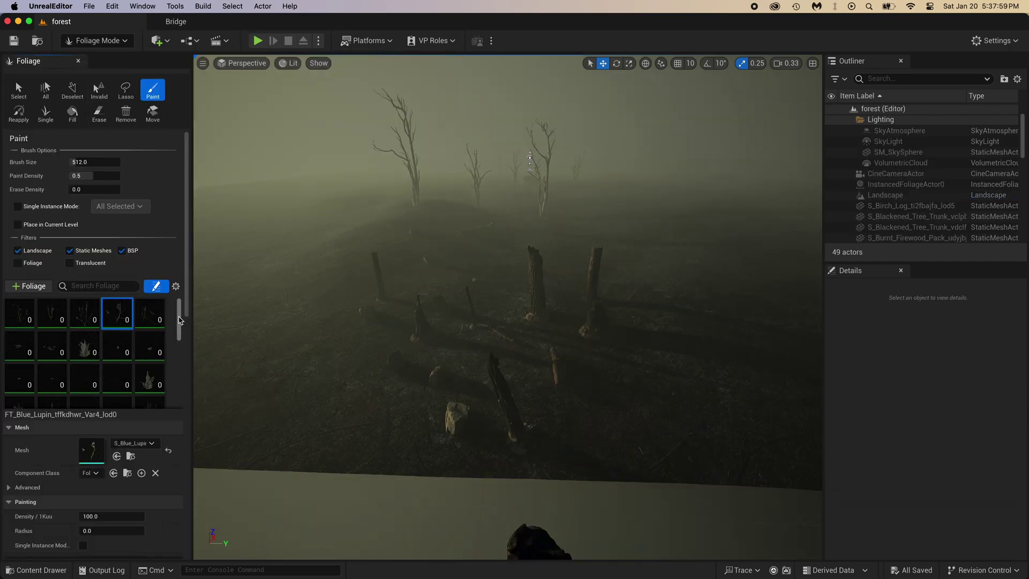
{"action": "left_click_drag", "start_coordinate": [179, 318], "coordinate": [174, 254]}
{"action": "left_click", "coordinate": [19, 316]}
{"action": "left_click", "coordinate": [19, 393], "text": "shift"}
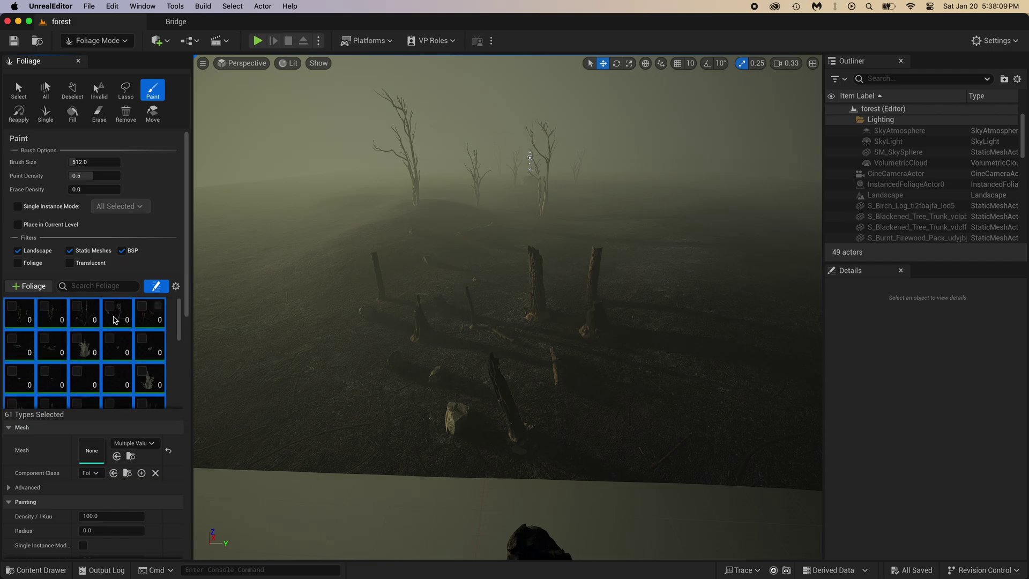
{"action": "left_click", "coordinate": [110, 338]}
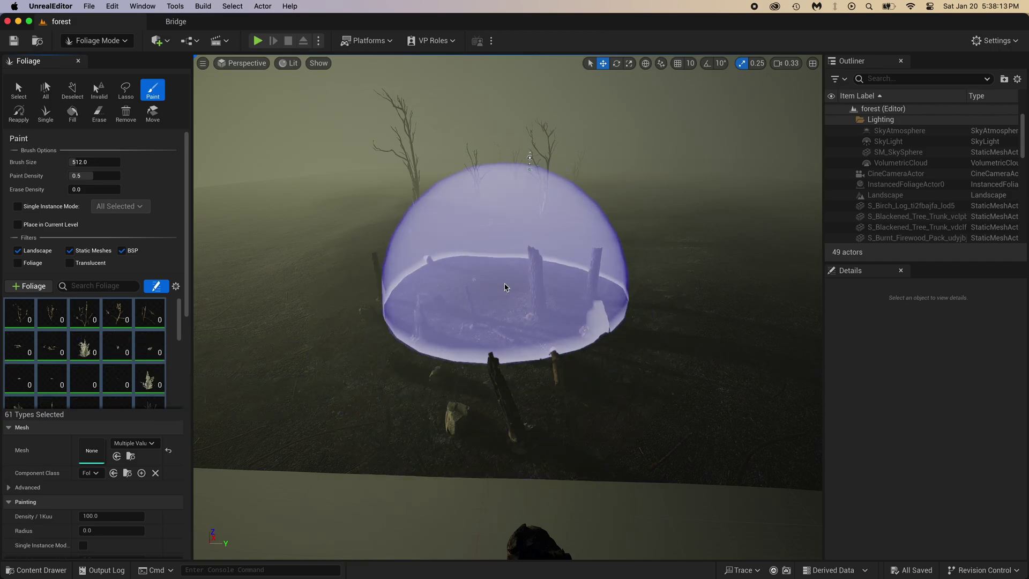
Try painting all the active foliage types onto the landscape at paint density 0.5, and undo the result.
{"action": "mouse_move", "coordinate": [487, 291]}
{"action": "right_mouse_down"}
{"action": "mouse_move", "coordinate": [375, 291]}
{"action": "mouse_move", "coordinate": [506, 286]}
{"action": "right_mouse_up"}
{"action": "left_click", "coordinate": [393, 306]}
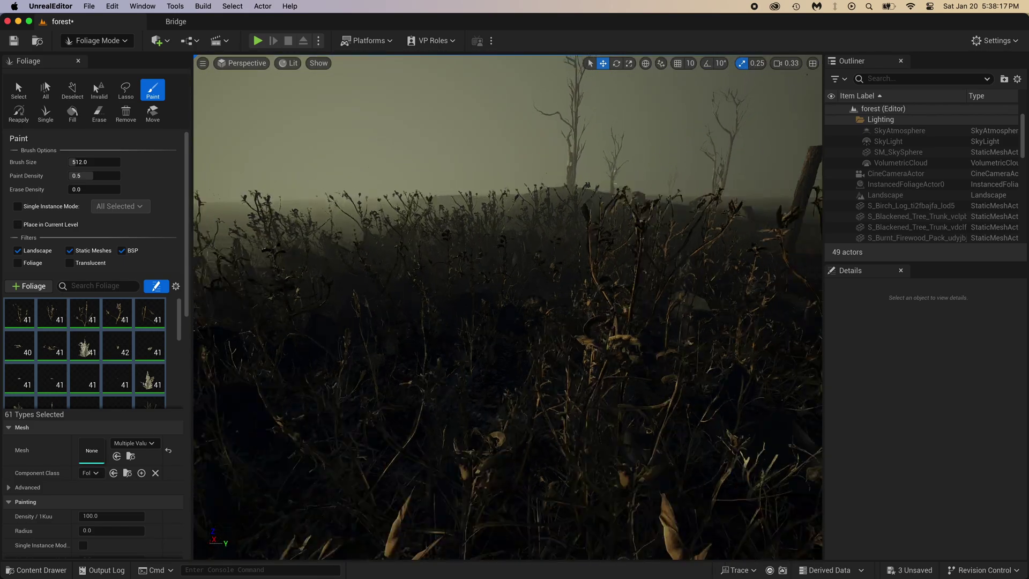
{"action": "mouse_move", "coordinate": [392, 305]}
{"action": "right_mouse_down"}
{"action": "mouse_move", "coordinate": [413, 304]}
{"action": "mouse_move", "coordinate": [398, 290]}
{"action": "mouse_move", "coordinate": [367, 316]}
{"action": "mouse_move", "coordinate": [428, 328]}
{"action": "mouse_move", "coordinate": [456, 320]}
{"action": "mouse_move", "coordinate": [362, 327]}
{"action": "mouse_move", "coordinate": [392, 299]}
{"action": "right_mouse_up"}
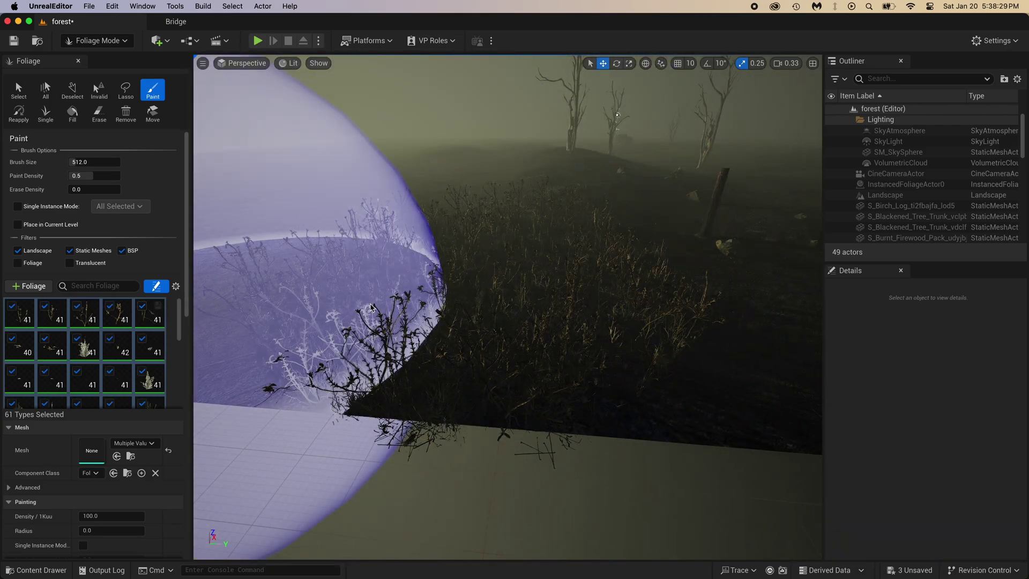
{"action": "key", "text": "super+z"}
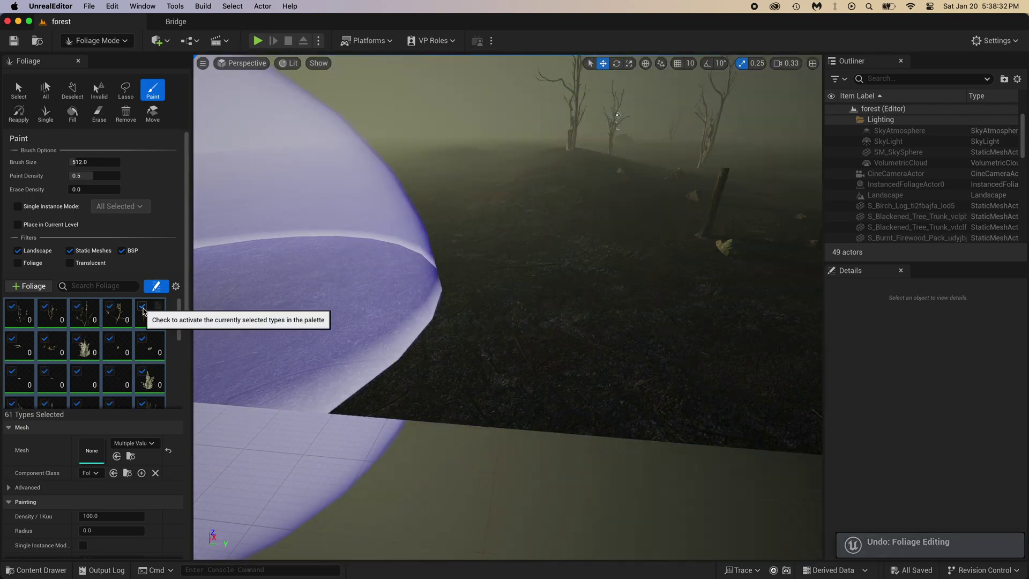
Lower the paint density to 0.12, try painting all the foliage on the near ground, inspect it and undo it.
{"action": "left_click", "coordinate": [143, 307]}
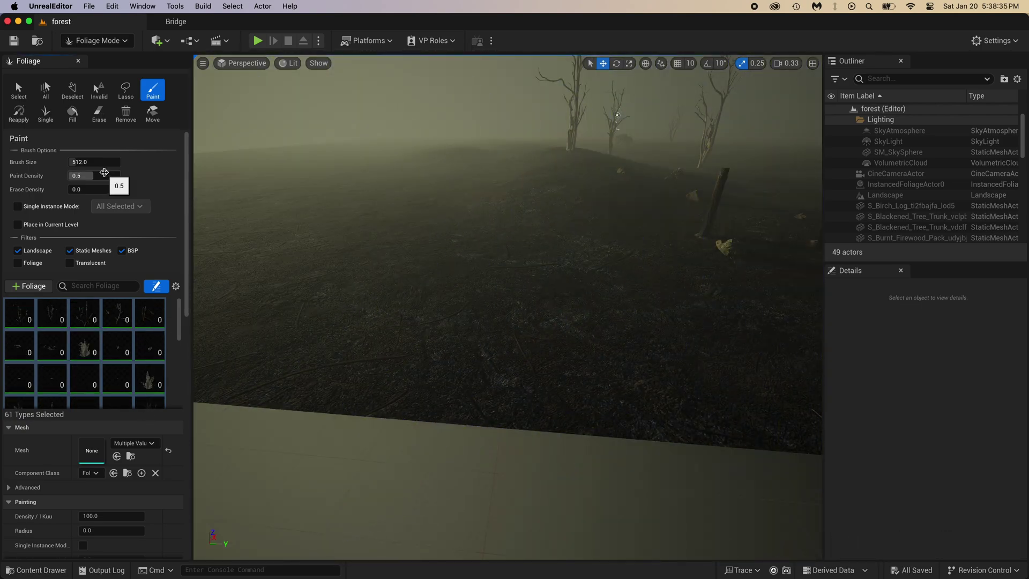
{"action": "left_click_drag", "start_coordinate": [108, 174], "coordinate": [80, 175]}
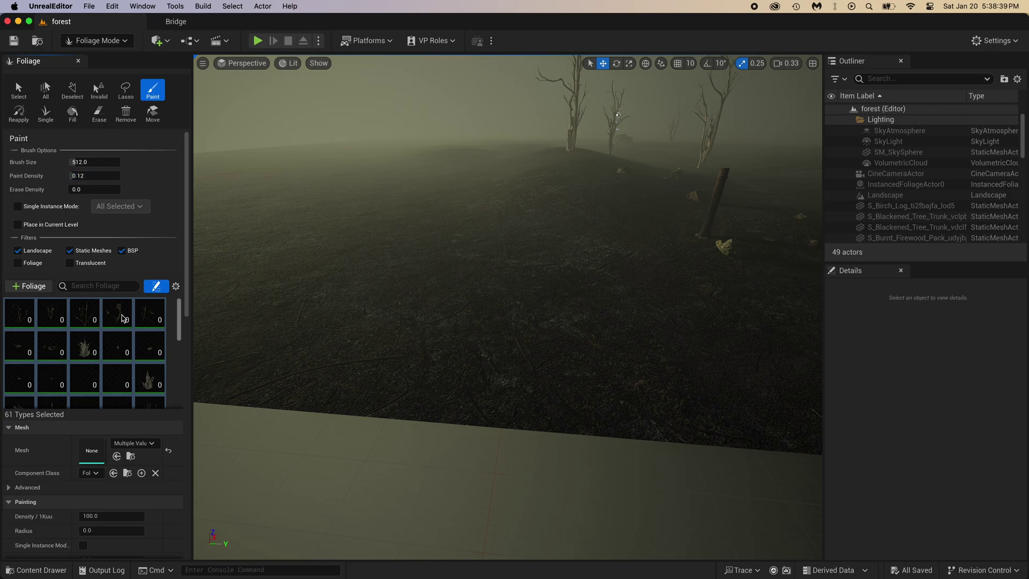
{"action": "left_click_drag", "start_coordinate": [509, 243], "coordinate": [720, 280]}
{"action": "key", "text": "w"}
{"action": "mouse_move", "coordinate": [601, 271]}
{"action": "right_mouse_down"}
{"action": "mouse_move", "coordinate": [638, 247]}
{"action": "mouse_move", "coordinate": [638, 220]}
{"action": "right_mouse_up"}
{"action": "key", "text": "w"}
{"action": "key", "text": "s"}
{"action": "right_click_drag", "start_coordinate": [688, 264], "coordinate": [683, 262]}
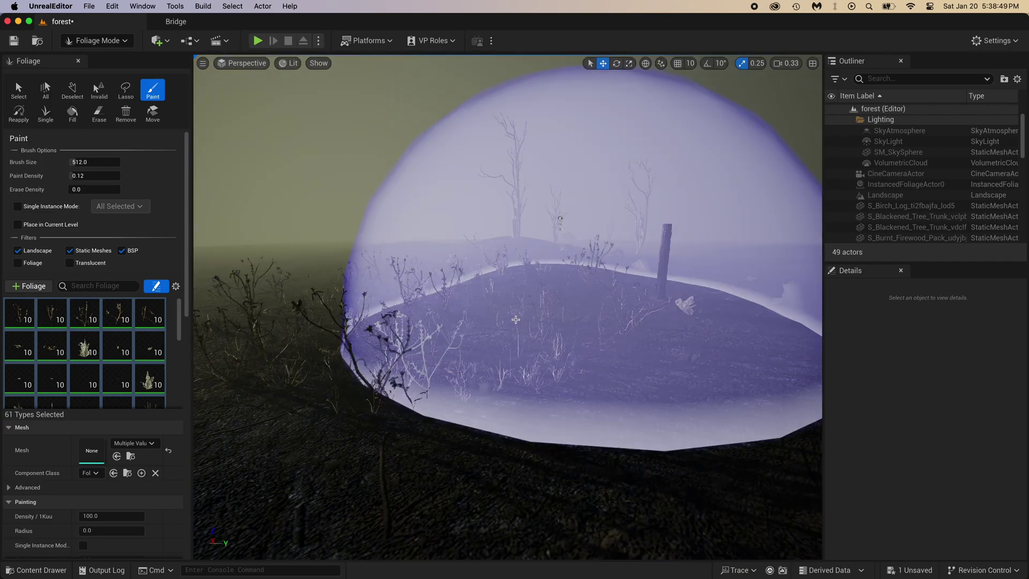
{"action": "mouse_move", "coordinate": [515, 319]}
{"action": "right_mouse_down"}
{"action": "mouse_move", "coordinate": [510, 313]}
{"action": "mouse_move", "coordinate": [611, 326]}
{"action": "mouse_move", "coordinate": [562, 327]}
{"action": "mouse_move", "coordinate": [604, 345]}
{"action": "mouse_move", "coordinate": [643, 344]}
{"action": "mouse_move", "coordinate": [631, 344]}
{"action": "right_mouse_up"}
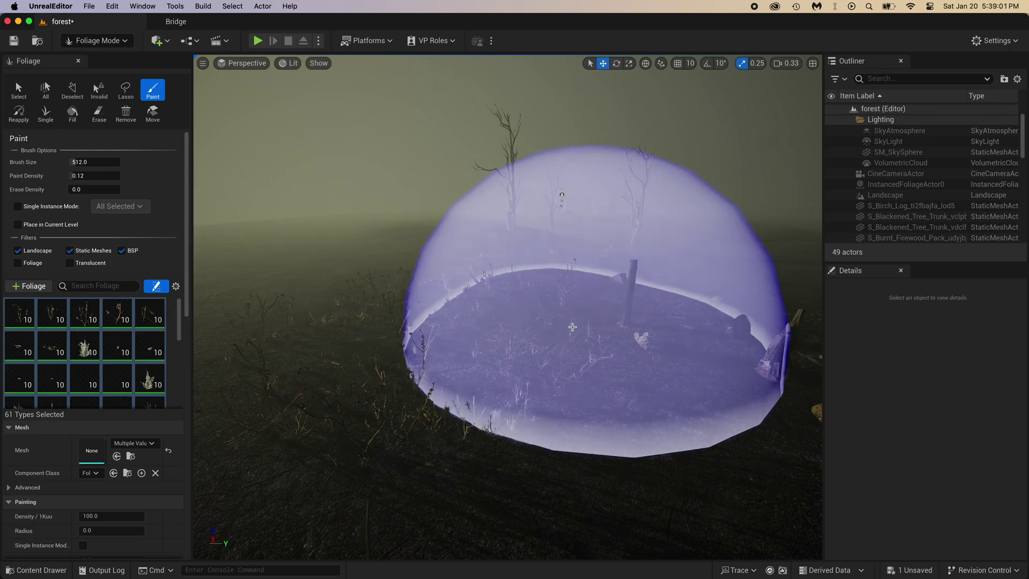
{"action": "key", "text": "super+z"}
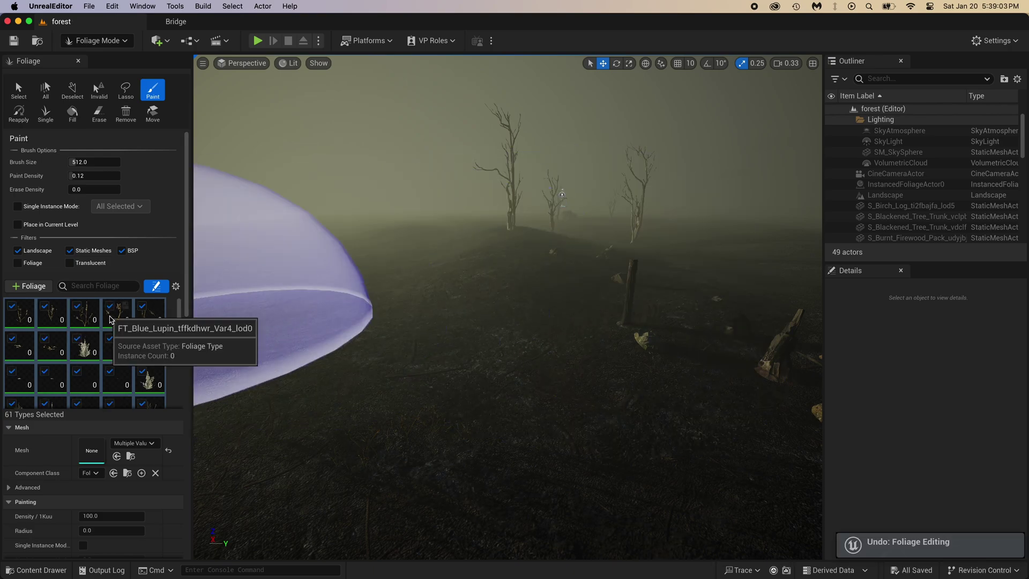
Set Density / 1Kuu to 10 for the five Blue Lupin foliage types.
{"action": "left_click", "coordinate": [19, 312]}
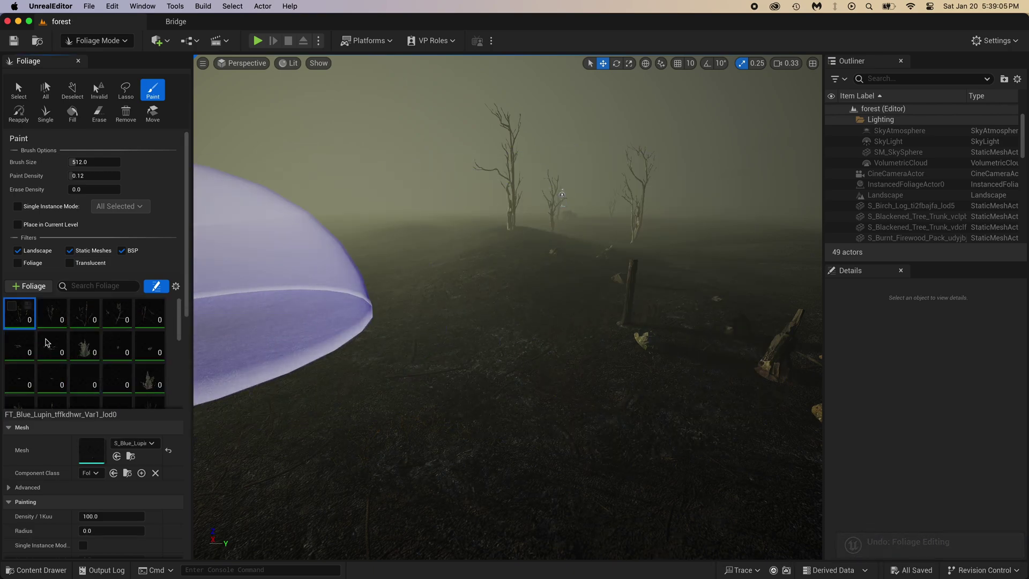
{"action": "left_click", "coordinate": [158, 322], "text": "shift"}
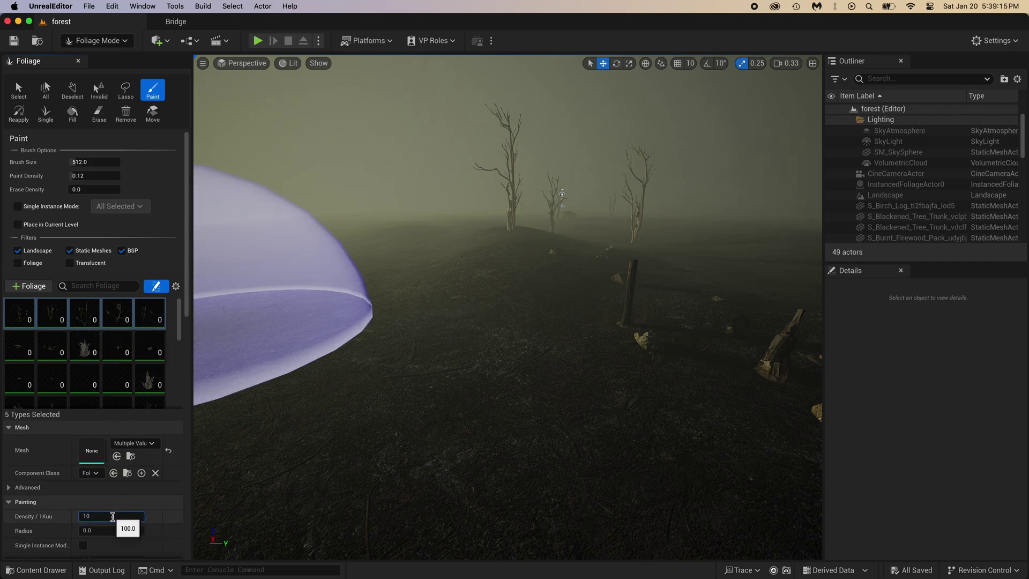
{"action": "left_click", "coordinate": [139, 505]}
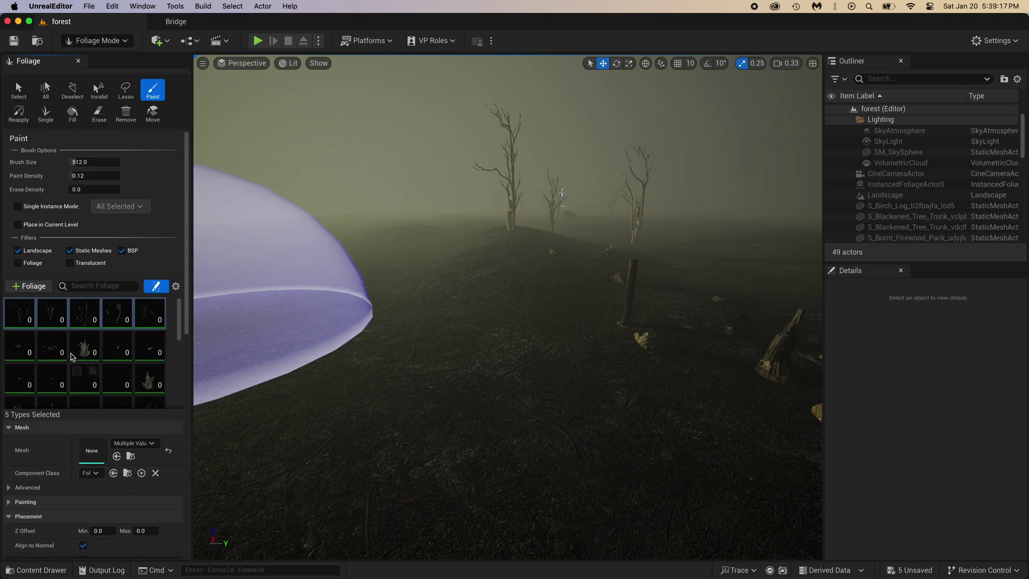
Reselect every foliage type, try painting them on the near ground, inspect the coverage and undo it.
{"action": "left_click", "coordinate": [22, 319]}
{"action": "scroll", "coordinate": [103, 362], "scroll_direction": "down", "scroll_amount": 5}
{"action": "scroll", "coordinate": [145, 354], "scroll_direction": "up", "scroll_amount": 2}
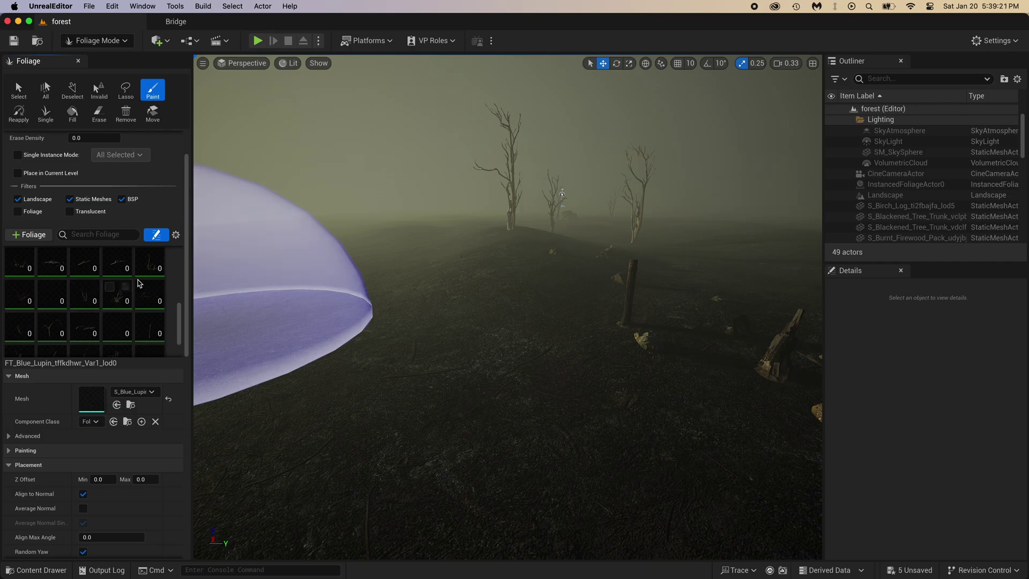
{"action": "scroll", "coordinate": [139, 300], "scroll_direction": "up", "scroll_amount": 3}
{"action": "left_click_drag", "start_coordinate": [178, 279], "coordinate": [174, 348]}
{"action": "left_click", "coordinate": [19, 349], "text": "shift"}
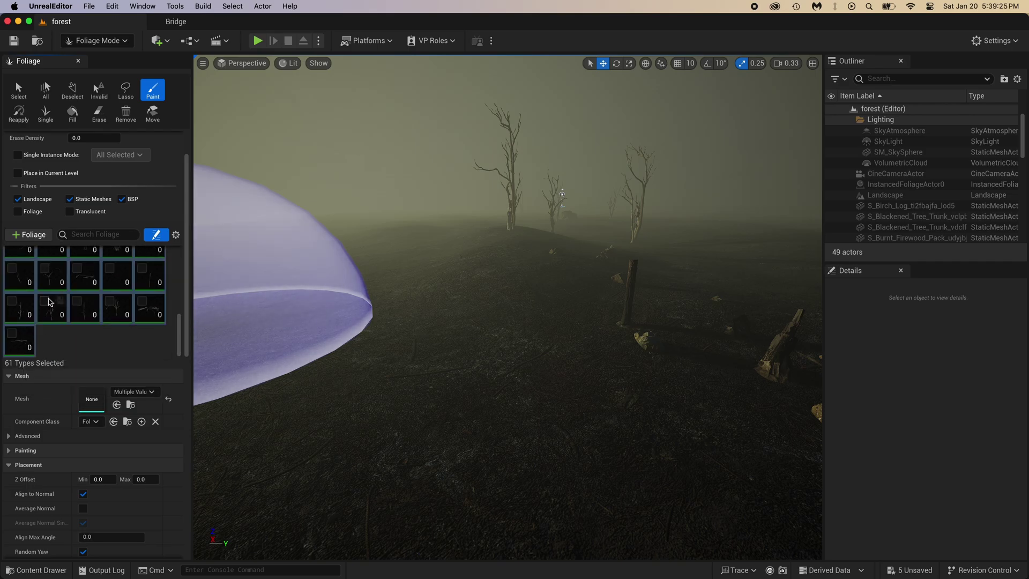
{"action": "left_click", "coordinate": [423, 355]}
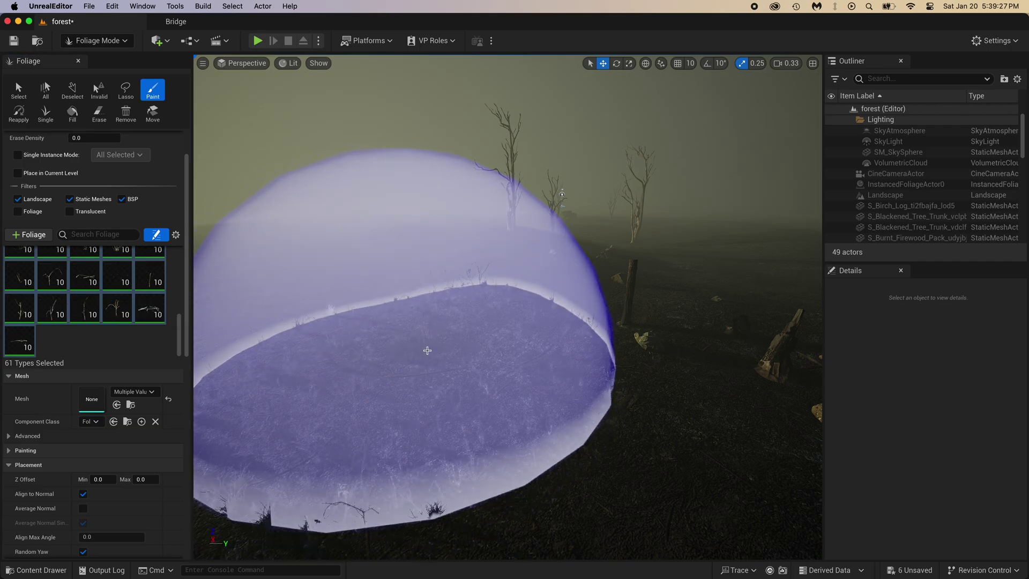
{"action": "mouse_move", "coordinate": [636, 253]}
{"action": "right_mouse_down"}
{"action": "mouse_move", "coordinate": [619, 254]}
{"action": "mouse_move", "coordinate": [619, 239]}
{"action": "mouse_move", "coordinate": [651, 245]}
{"action": "mouse_move", "coordinate": [583, 253]}
{"action": "mouse_move", "coordinate": [616, 252]}
{"action": "mouse_move", "coordinate": [618, 264]}
{"action": "right_mouse_up"}
{"action": "key", "text": "s"}
{"action": "key", "text": "w"}
{"action": "key", "text": "w"}
{"action": "key", "text": "w"}
{"action": "key", "text": "s"}
{"action": "key", "text": "super+z"}
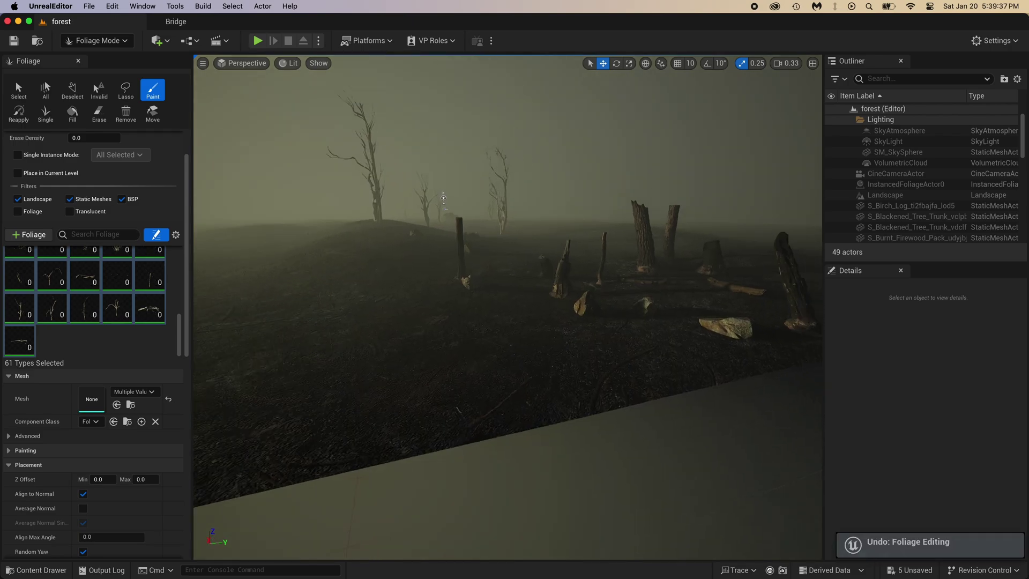
Switch the viewport to look through the CineCameraActor.
{"action": "left_click", "coordinate": [254, 64]}
{"action": "left_click", "coordinate": [251, 188]}
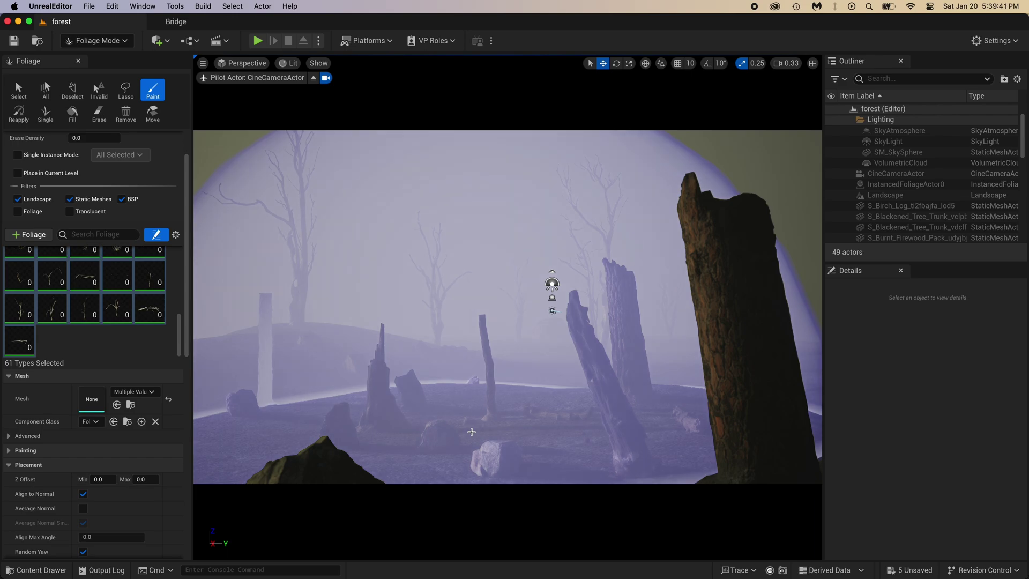
Try painting all the foliage types across the foreground and hill in the camera shot, and undo every stroke.
{"action": "left_click", "coordinate": [472, 431]}
{"action": "mouse_move", "coordinate": [673, 314]}
{"action": "left_mouse_down"}
{"action": "mouse_move", "coordinate": [292, 343]}
{"action": "mouse_move", "coordinate": [424, 327]}
{"action": "mouse_move", "coordinate": [615, 395]}
{"action": "mouse_move", "coordinate": [706, 351]}
{"action": "left_mouse_up"}
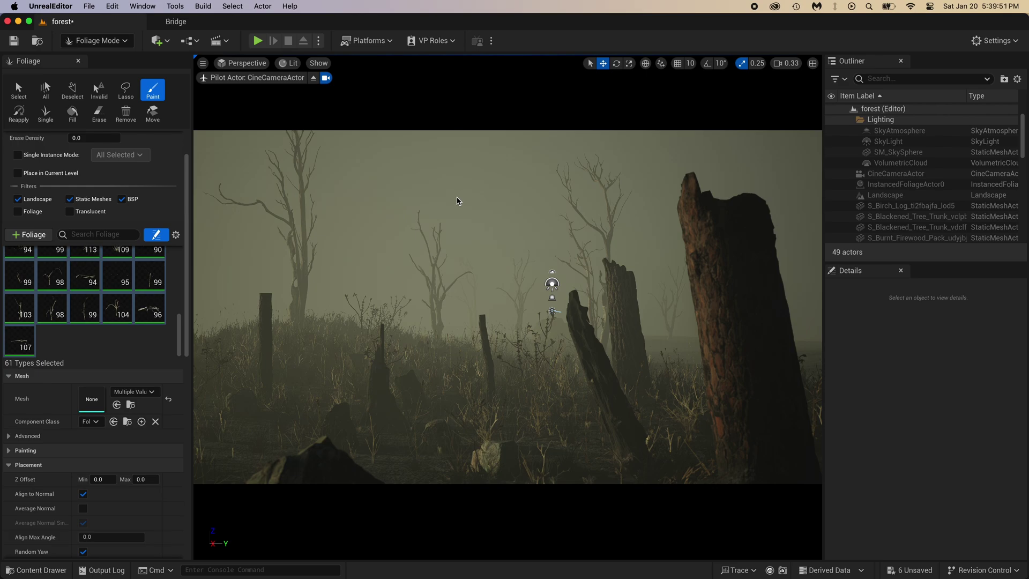
{"action": "key", "text": "super+z"}
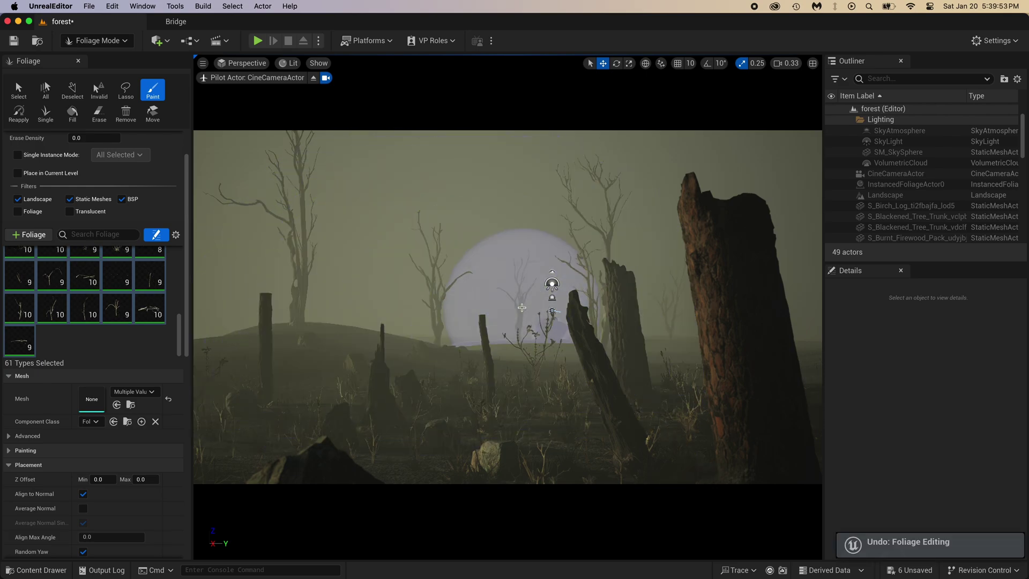
{"action": "key", "text": "super+z"}
{"action": "key", "text": "super+z"}
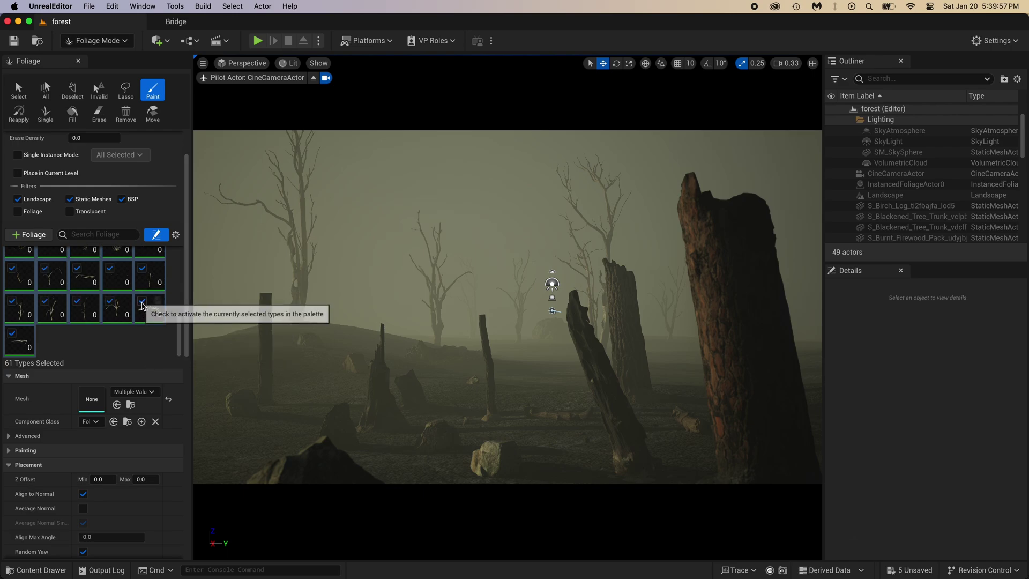
Select ten leafy, clump-like foliage types in the palette and set their Density / 1Kuu to 300.
{"action": "scroll", "coordinate": [182, 360], "scroll_direction": "up", "scroll_amount": 2}
{"action": "left_click_drag", "start_coordinate": [186, 377], "coordinate": [186, 343]}
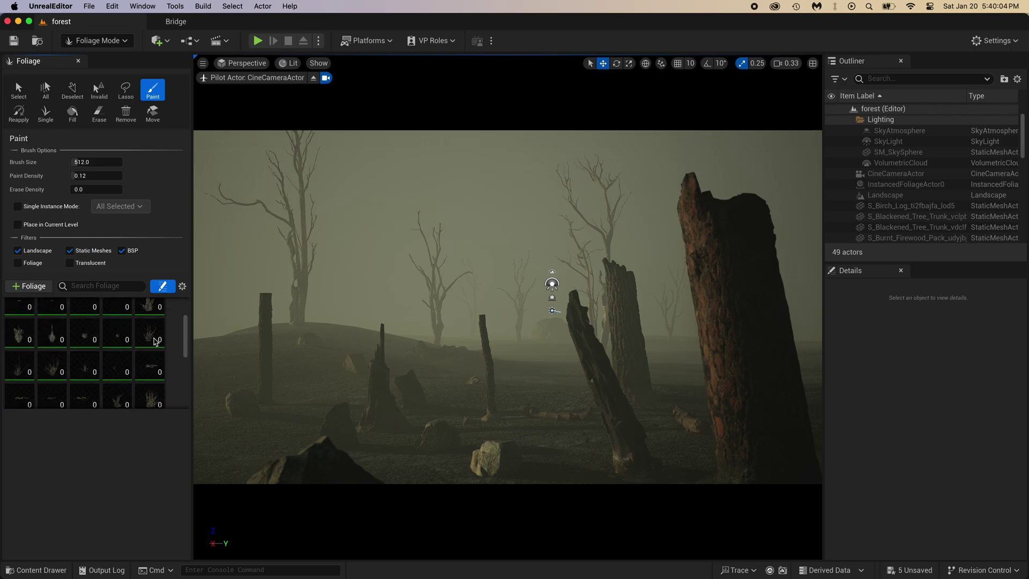
{"action": "left_click", "coordinate": [152, 307]}
{"action": "left_click", "coordinate": [152, 307]}
{"action": "left_click", "coordinate": [155, 289], "text": "super"}
{"action": "left_click", "coordinate": [53, 284], "text": "super"}
{"action": "left_click", "coordinate": [22, 285], "text": "super"}
{"action": "left_click", "coordinate": [26, 322], "text": "super"}
{"action": "left_click", "coordinate": [54, 319], "text": "super"}
{"action": "scroll", "coordinate": [96, 313], "scroll_direction": "down", "scroll_amount": 2}
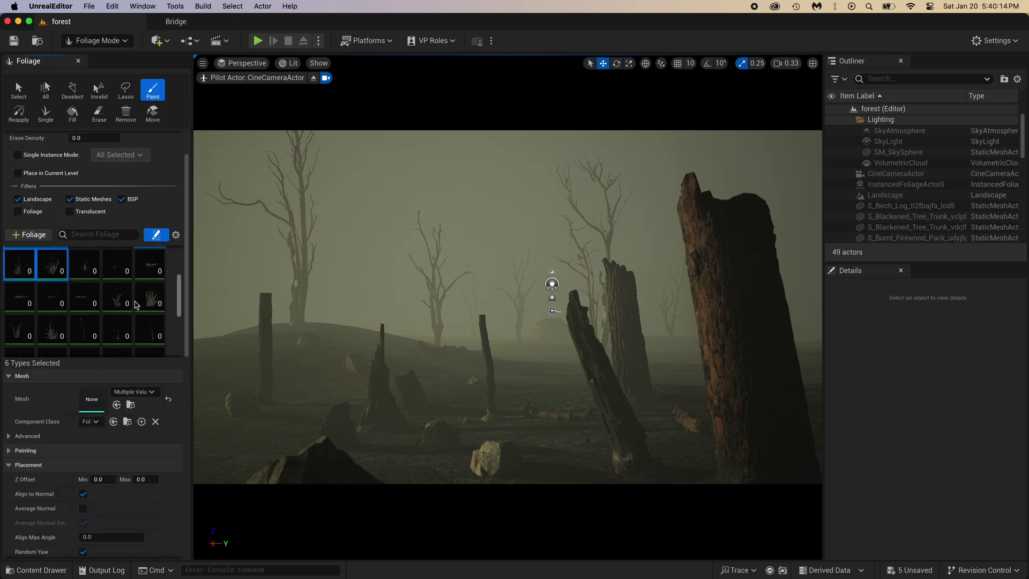
{"action": "left_click", "coordinate": [128, 306], "text": "super"}
{"action": "left_click", "coordinate": [152, 300], "text": "super"}
{"action": "left_click", "coordinate": [53, 331], "text": "super"}
{"action": "left_click", "coordinate": [22, 331], "text": "super"}
{"action": "mouse_move", "coordinate": [179, 300]}
{"action": "left_mouse_down"}
{"action": "mouse_move", "coordinate": [179, 333]}
{"action": "mouse_move", "coordinate": [179, 312]}
{"action": "left_mouse_up"}
{"action": "scroll", "coordinate": [161, 471], "scroll_direction": "up", "scroll_amount": 1}
{"action": "left_click", "coordinate": [165, 470]}
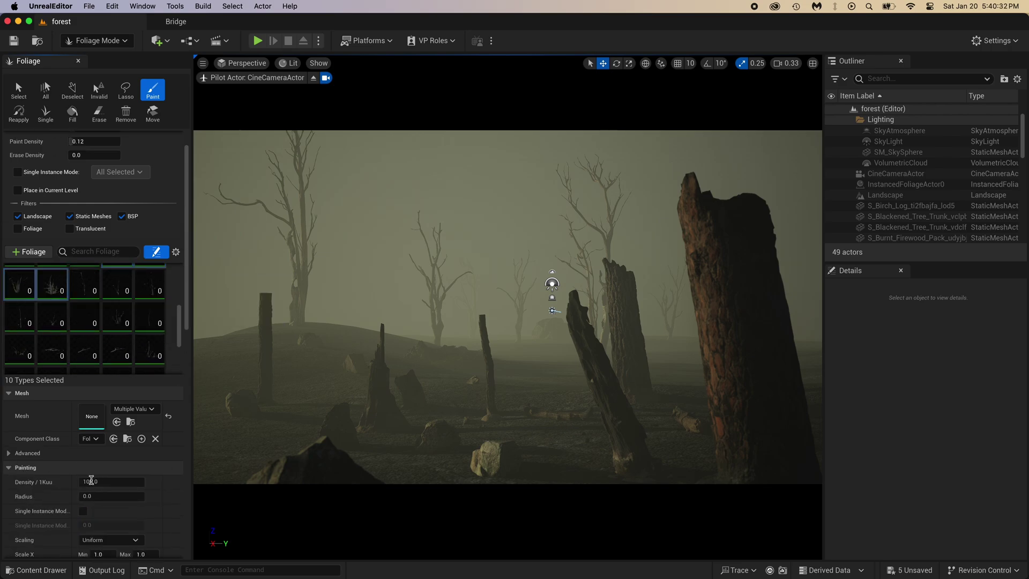
{"action": "left_click", "coordinate": [109, 481]}
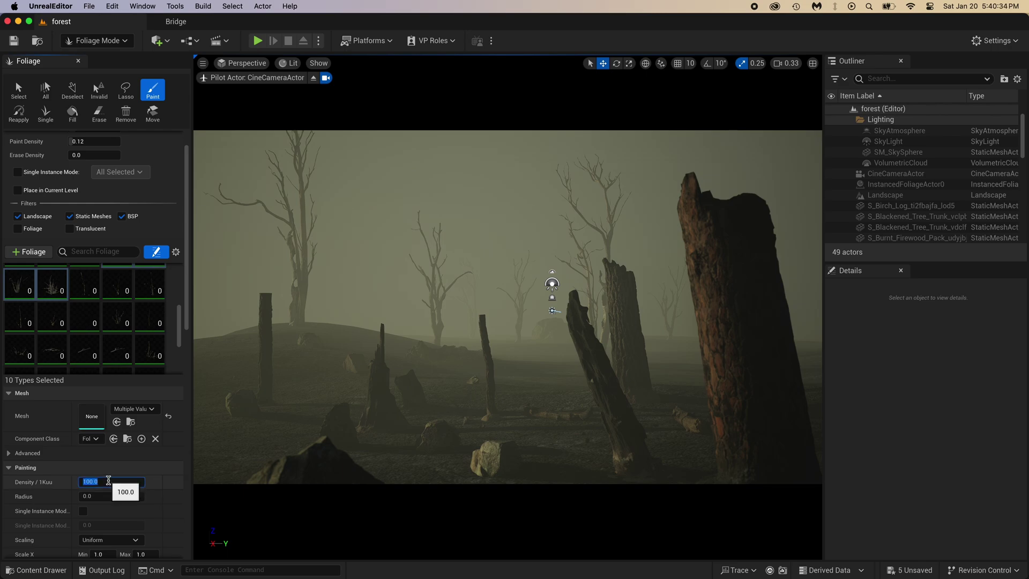
{"action": "type", "text": "300"}
{"action": "key", "text": "Return"}
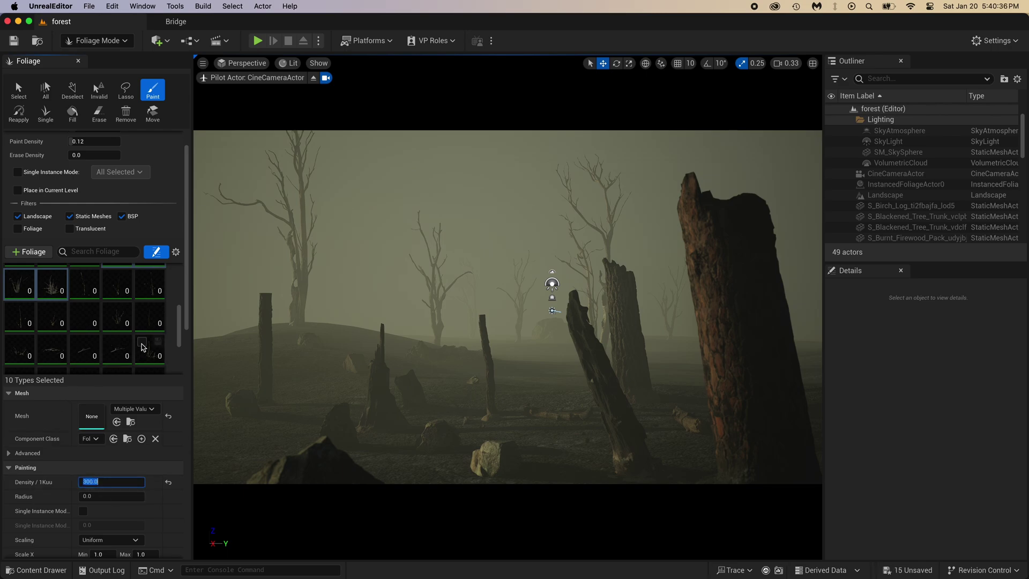
Select every foliage type in the palette, from the first Blue Lupin to the last Dead Weed.
{"action": "scroll", "coordinate": [133, 337], "scroll_direction": "up", "scroll_amount": 1}
{"action": "left_click", "coordinate": [16, 290]}
{"action": "scroll", "coordinate": [111, 310], "scroll_direction": "down", "scroll_amount": 3}
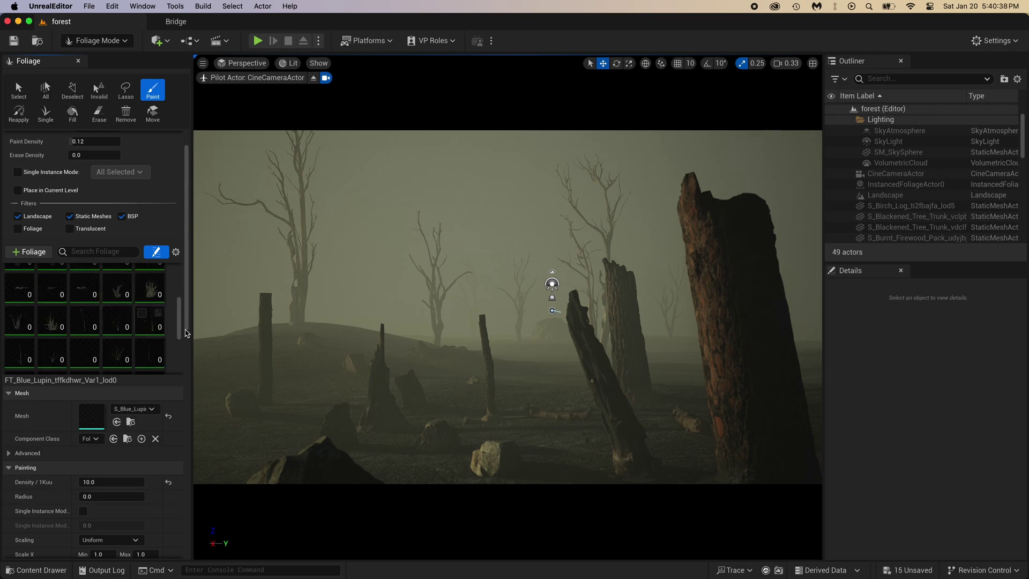
{"action": "left_click", "coordinate": [117, 252]}
{"action": "scroll", "coordinate": [169, 293], "scroll_direction": "up", "scroll_amount": 2}
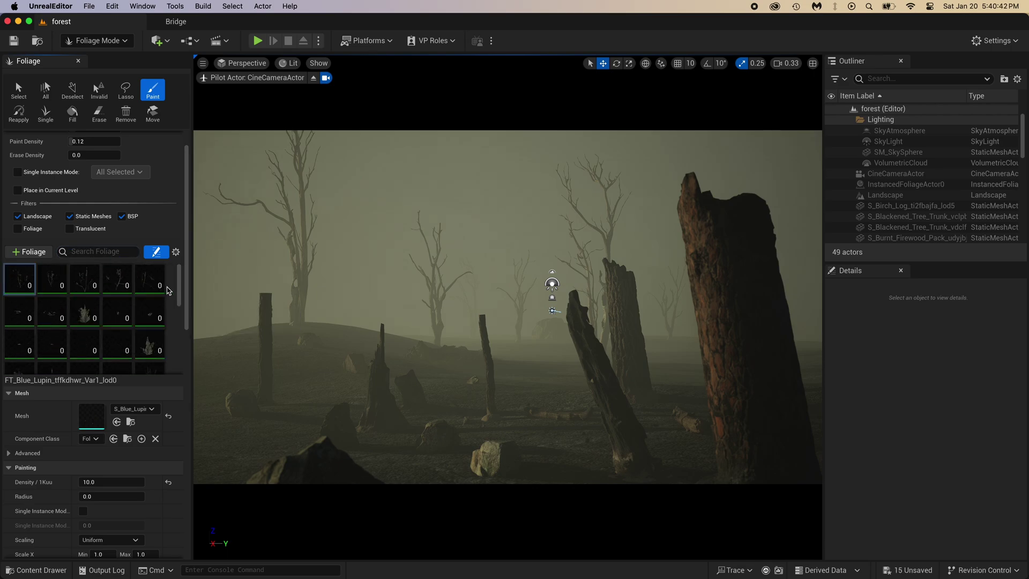
{"action": "scroll", "coordinate": [171, 295], "scroll_direction": "down", "scroll_amount": 5}
{"action": "left_click", "coordinate": [20, 357], "text": "shift"}
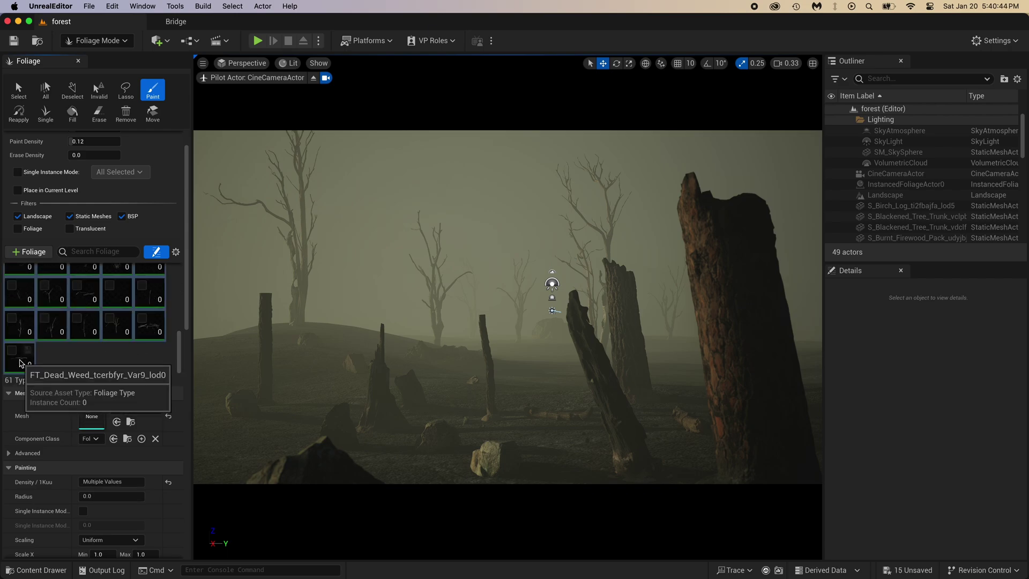
{"action": "scroll", "coordinate": [116, 333], "scroll_direction": "up", "scroll_amount": 6}
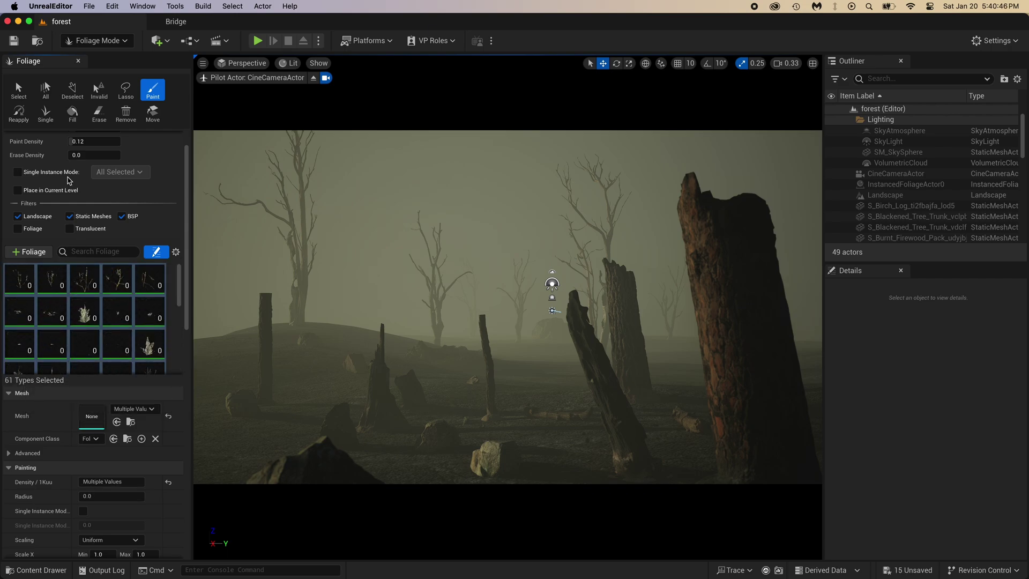
Set Paint Density to 0.06, paint the selected foliage across the hill and ground in the camera shot, and return to Selection Mode.
{"action": "scroll", "coordinate": [68, 180], "scroll_direction": "up", "scroll_amount": 2}
{"action": "left_click_drag", "start_coordinate": [100, 174], "coordinate": [99, 174]}
{"action": "left_click", "coordinate": [466, 435]}
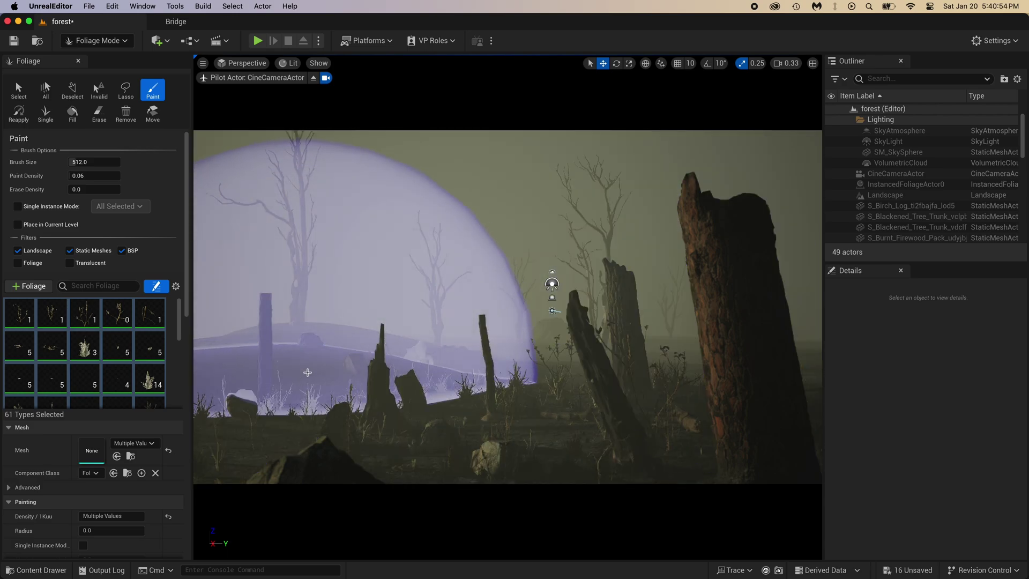
{"action": "mouse_move", "coordinate": [307, 371]}
{"action": "left_mouse_down"}
{"action": "mouse_move", "coordinate": [316, 369]}
{"action": "mouse_move", "coordinate": [300, 356]}
{"action": "mouse_move", "coordinate": [416, 375]}
{"action": "mouse_move", "coordinate": [552, 321]}
{"action": "mouse_move", "coordinate": [739, 363]}
{"action": "mouse_move", "coordinate": [661, 345]}
{"action": "mouse_move", "coordinate": [673, 343]}
{"action": "mouse_move", "coordinate": [679, 365]}
{"action": "mouse_move", "coordinate": [761, 393]}
{"action": "mouse_move", "coordinate": [739, 459]}
{"action": "mouse_move", "coordinate": [452, 266]}
{"action": "left_mouse_up"}
{"action": "mouse_move", "coordinate": [303, 436]}
{"action": "left_mouse_down"}
{"action": "mouse_move", "coordinate": [310, 420]}
{"action": "mouse_move", "coordinate": [466, 346]}
{"action": "mouse_move", "coordinate": [535, 337]}
{"action": "left_mouse_up"}
{"action": "left_click_drag", "start_coordinate": [646, 344], "coordinate": [377, 455]}
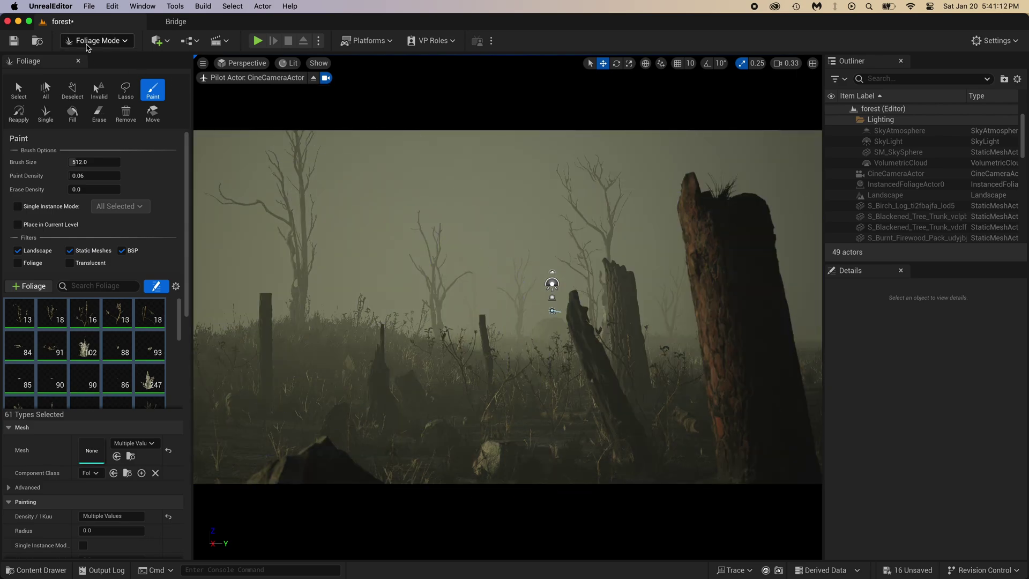
{"action": "left_click", "coordinate": [98, 41]}
{"action": "left_click", "coordinate": [96, 63]}
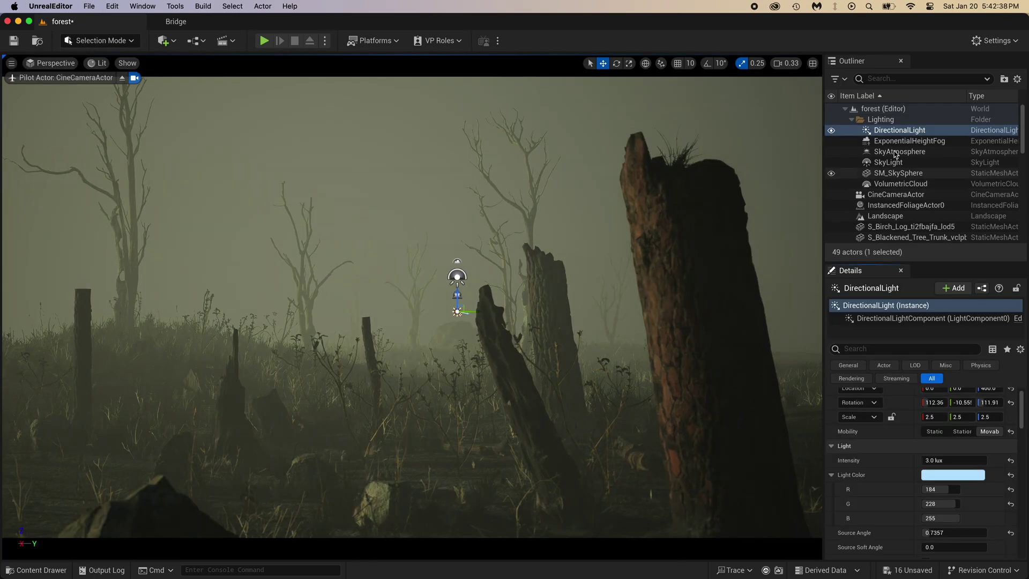
Tint the ExponentialHeightFog's volumetric Albedo a pale yellow-green, and compare it with the default by resetting it and undoing the reset.
{"action": "left_click", "coordinate": [905, 141]}
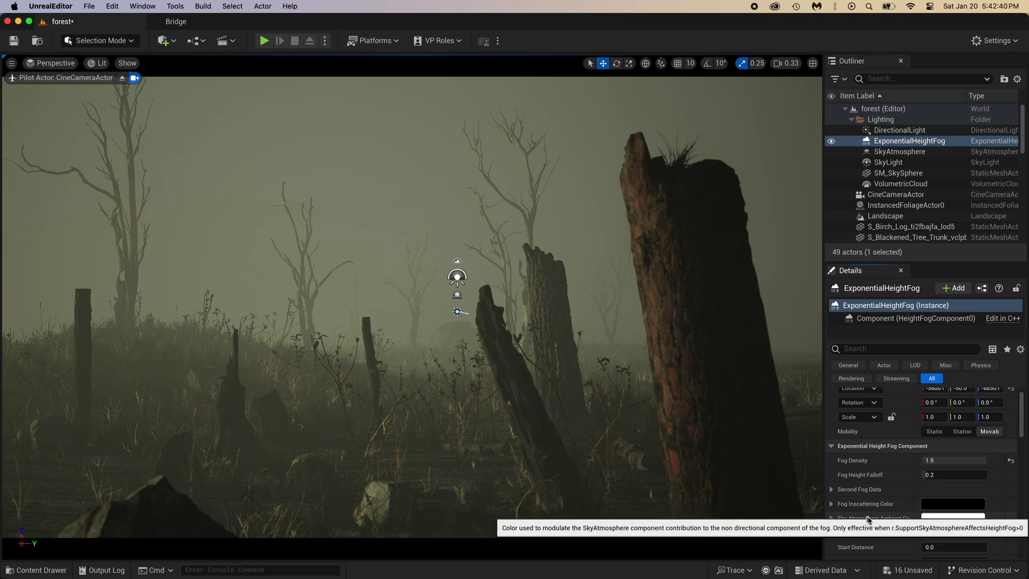
{"action": "left_click_drag", "start_coordinate": [1021, 424], "coordinate": [1021, 463]}
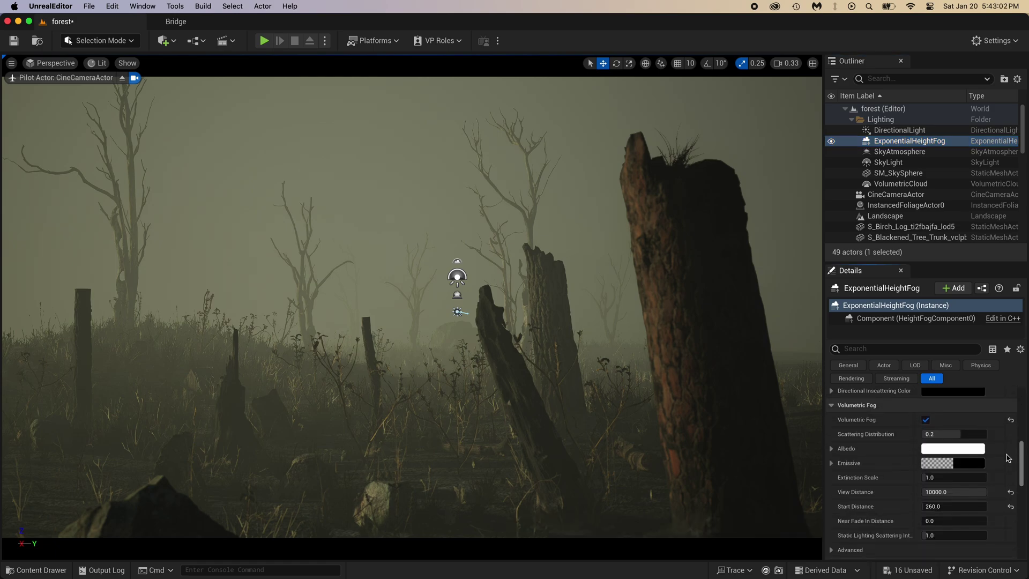
{"action": "left_click", "coordinate": [941, 455]}
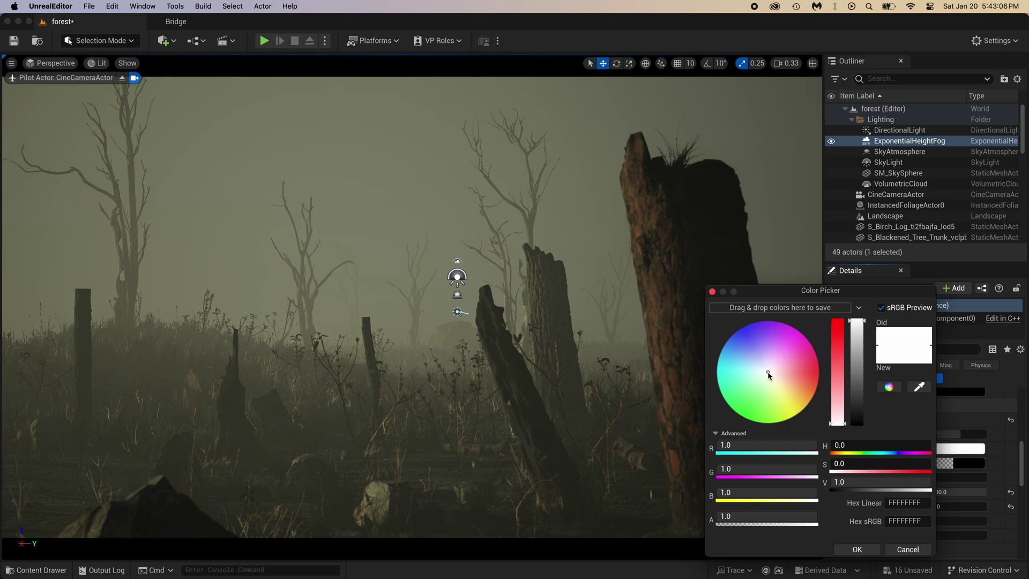
{"action": "left_click_drag", "start_coordinate": [767, 372], "coordinate": [774, 378]}
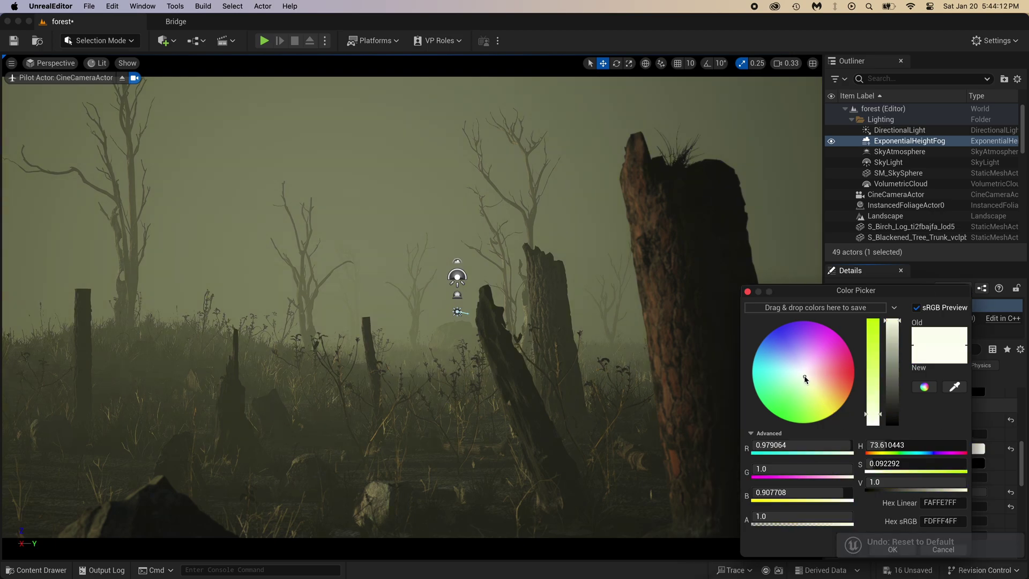
{"action": "left_click_drag", "start_coordinate": [803, 375], "coordinate": [803, 375]}
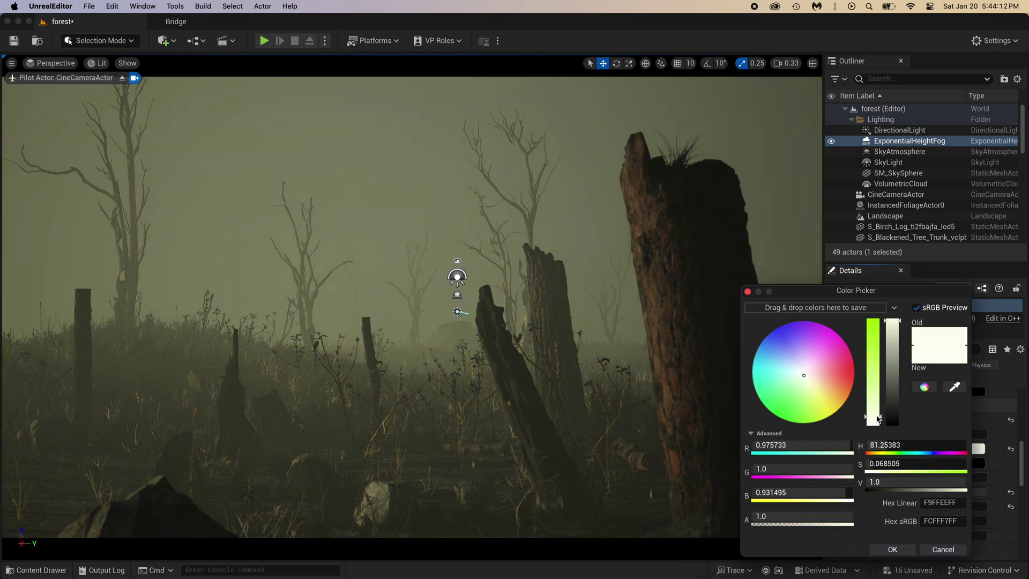
{"action": "left_click_drag", "start_coordinate": [875, 418], "coordinate": [872, 412]}
{"action": "left_click", "coordinate": [892, 549]}
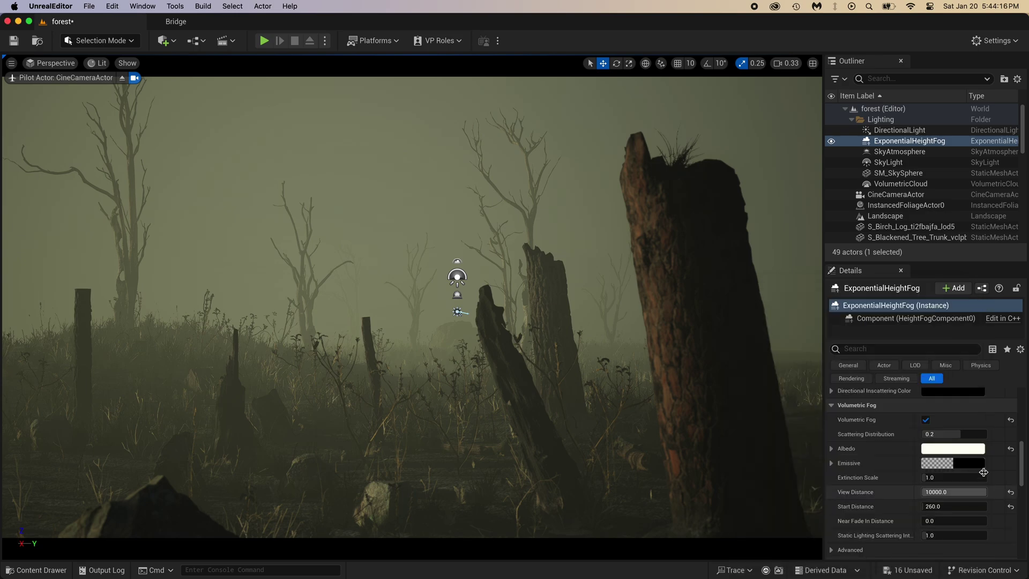
{"action": "left_click", "coordinate": [1011, 450]}
{"action": "key", "text": "super+z"}
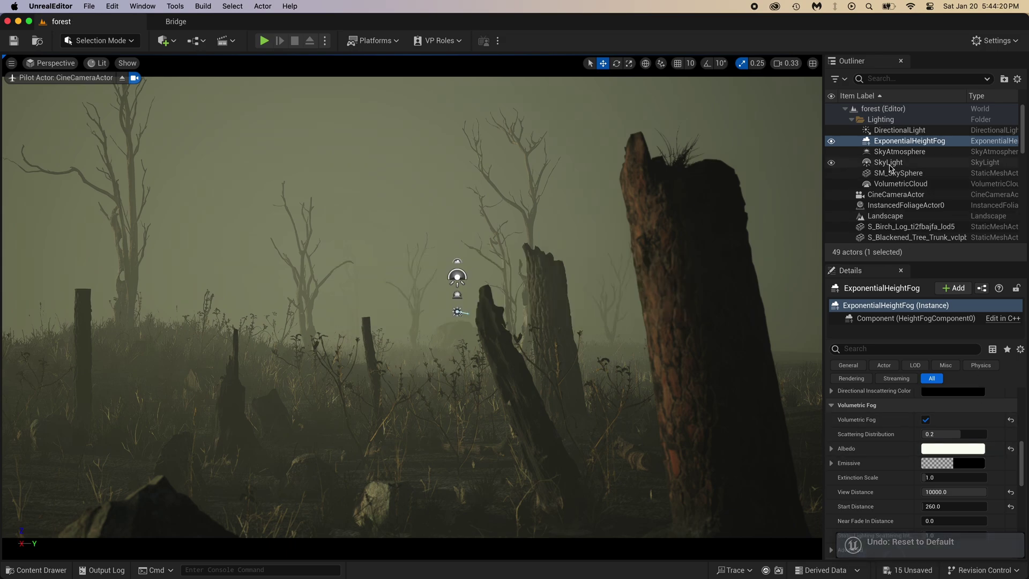
Try the SkyLight's Intensity Scale at 6.0, reset it to default, and set it to 2.0.
{"action": "left_click", "coordinate": [890, 163]}
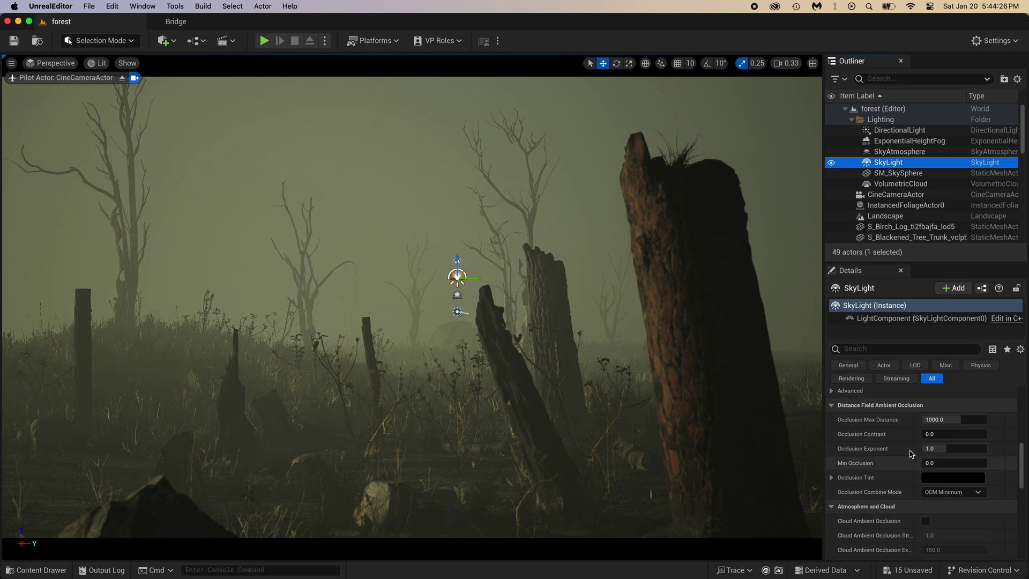
{"action": "scroll", "coordinate": [900, 454], "scroll_direction": "up", "scroll_amount": 10}
{"action": "scroll", "coordinate": [906, 494], "scroll_direction": "down", "scroll_amount": 3}
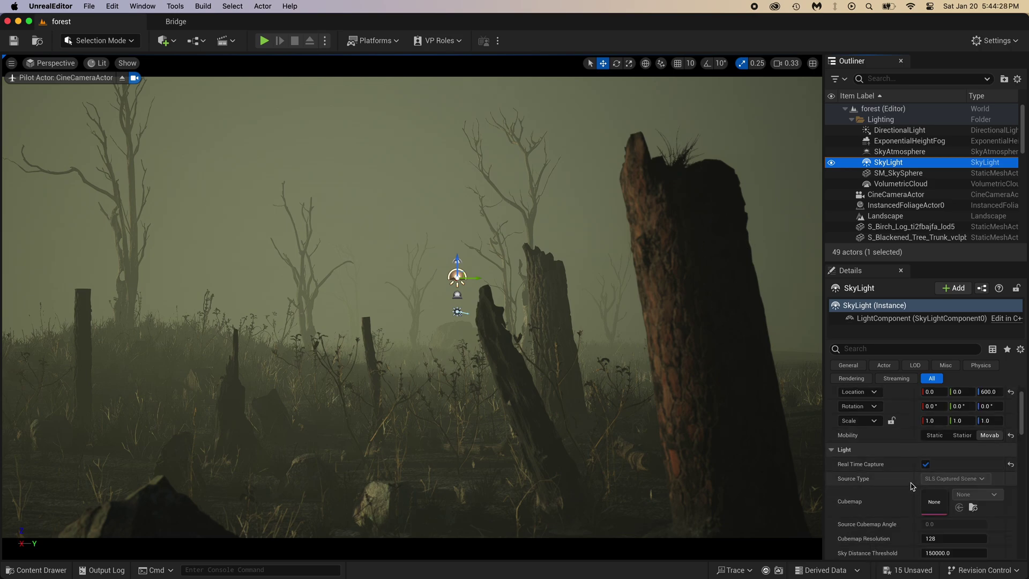
{"action": "scroll", "coordinate": [892, 497], "scroll_direction": "down", "scroll_amount": 1}
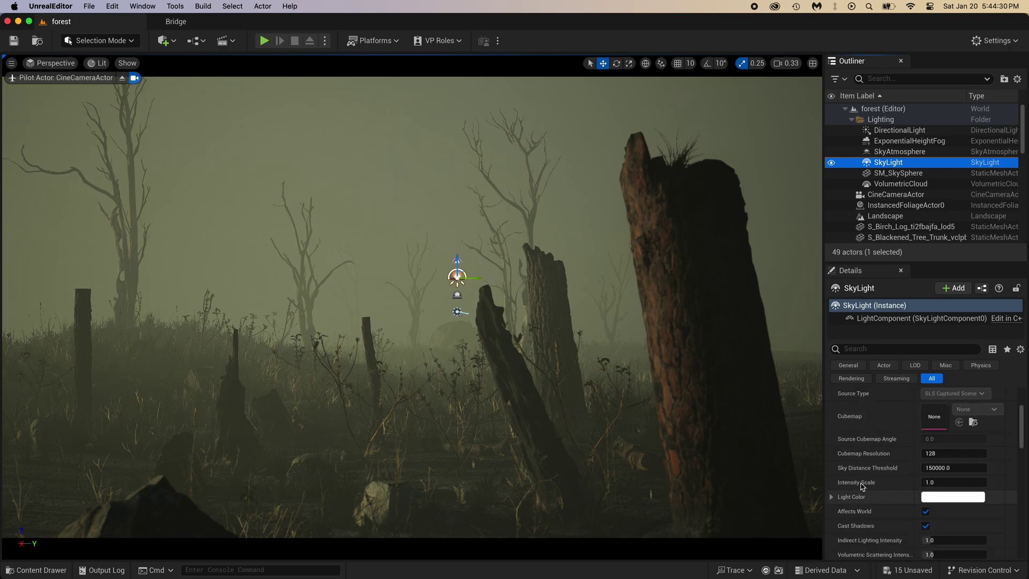
{"action": "left_click", "coordinate": [952, 481]}
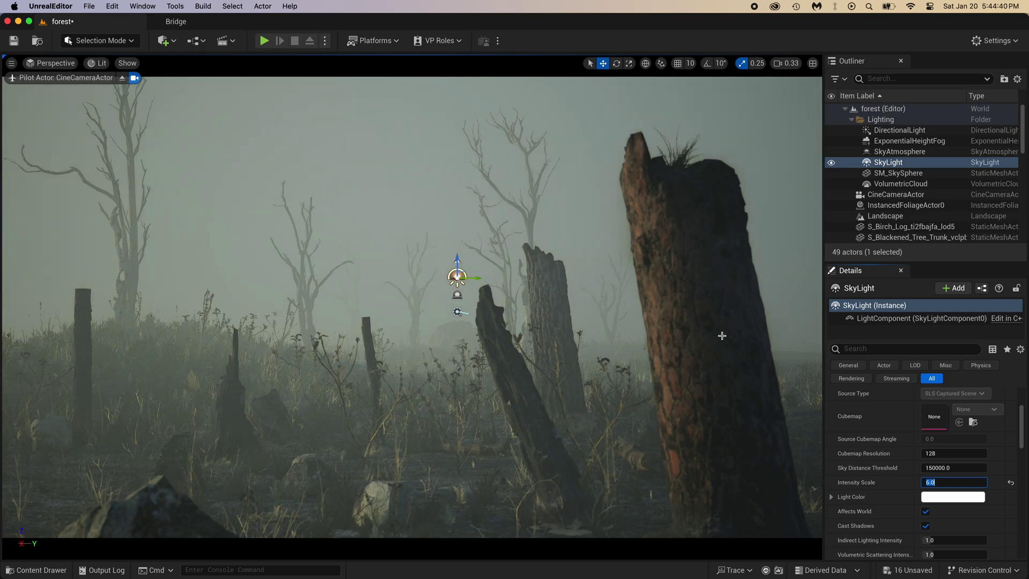
{"action": "left_click", "coordinate": [1009, 482]}
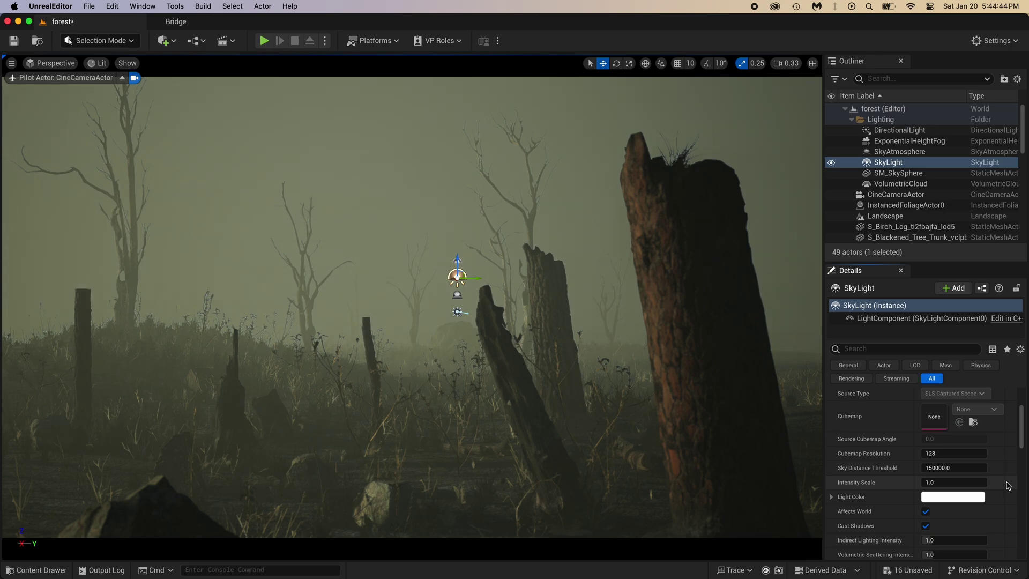
{"action": "left_click", "coordinate": [955, 478]}
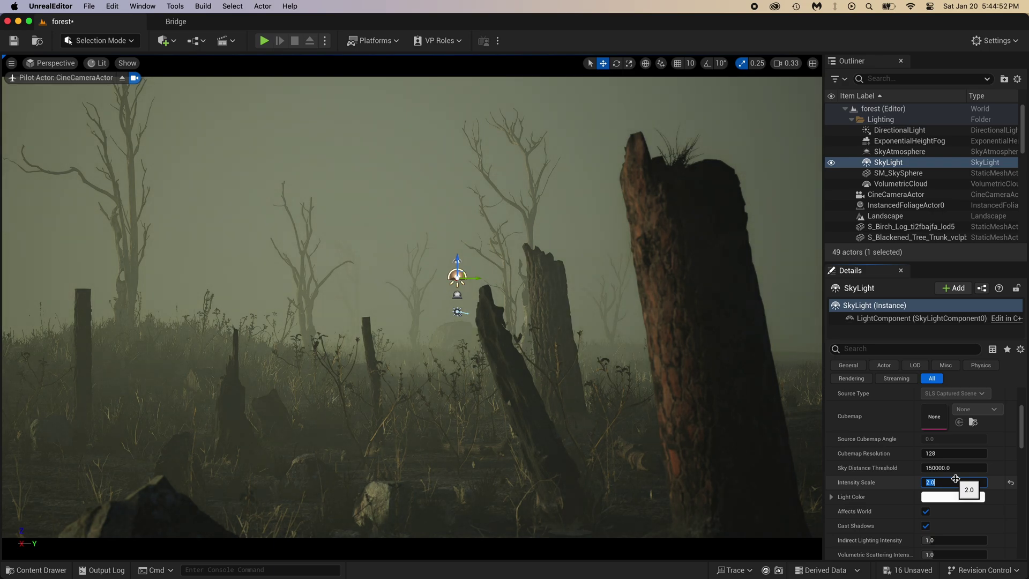
Compare DirectionalLight intensities of 2 and 3 lux, set the intensity to 2.5 lux, and save the level.
{"action": "left_click", "coordinate": [899, 131]}
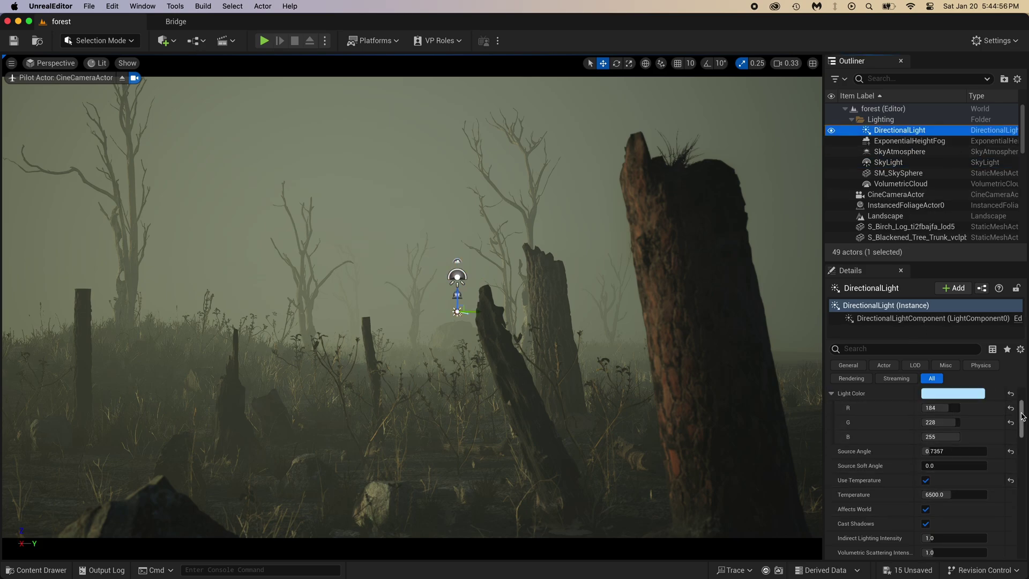
{"action": "scroll", "coordinate": [943, 456], "scroll_direction": "up", "scroll_amount": 3}
{"action": "left_click", "coordinate": [933, 470]}
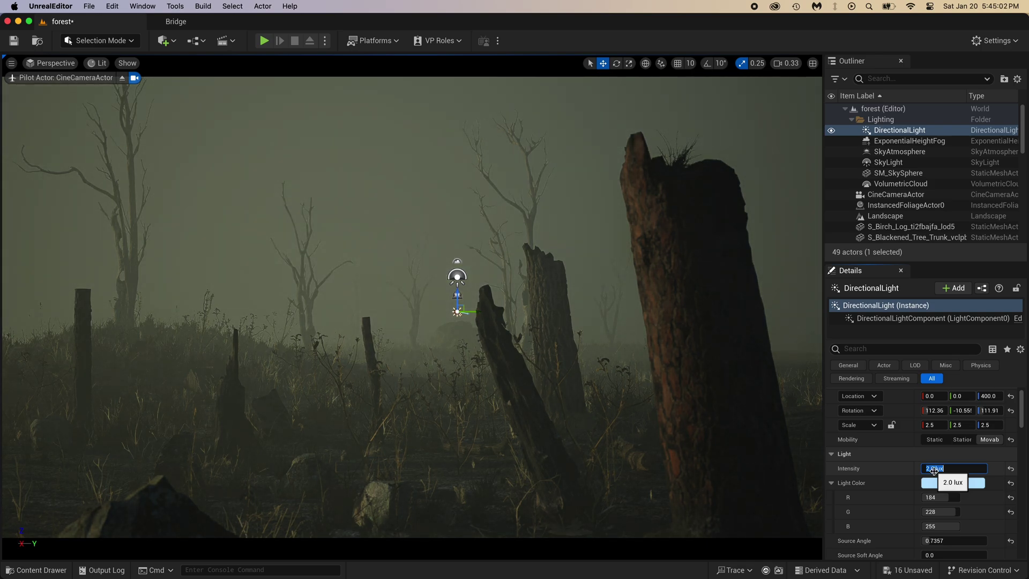
{"action": "type", "text": "3"}
{"action": "key", "text": "Return"}
{"action": "type", "text": "2"}
{"action": "key", "text": "Return"}
{"action": "type", "text": "2.5"}
{"action": "key", "text": "Return"}
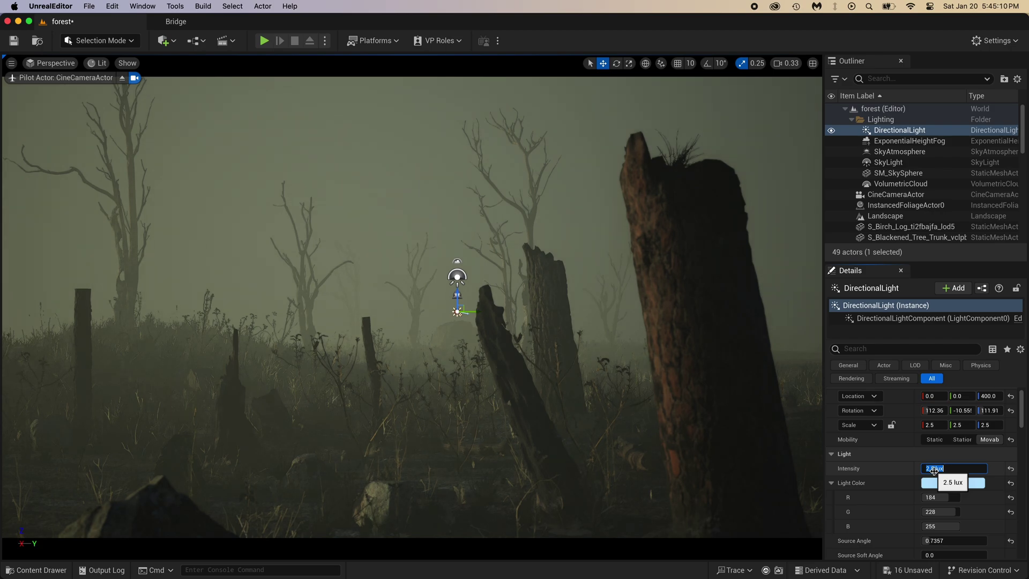
{"action": "key", "text": "super+s"}
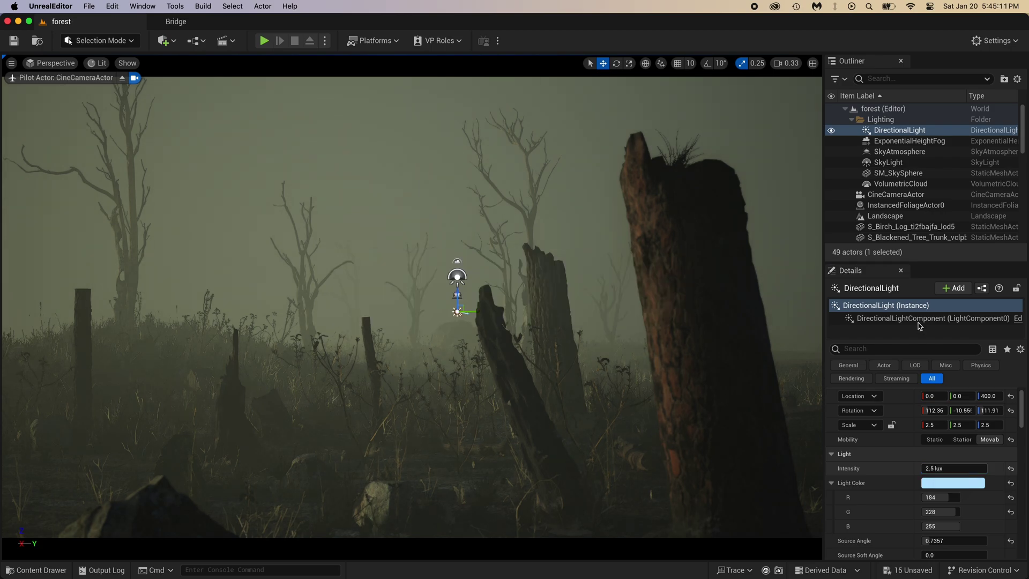
Toggle the ExponentialHeightFog's visibility off and on to compare the scene with and without fog.
{"action": "left_click", "coordinate": [912, 143]}
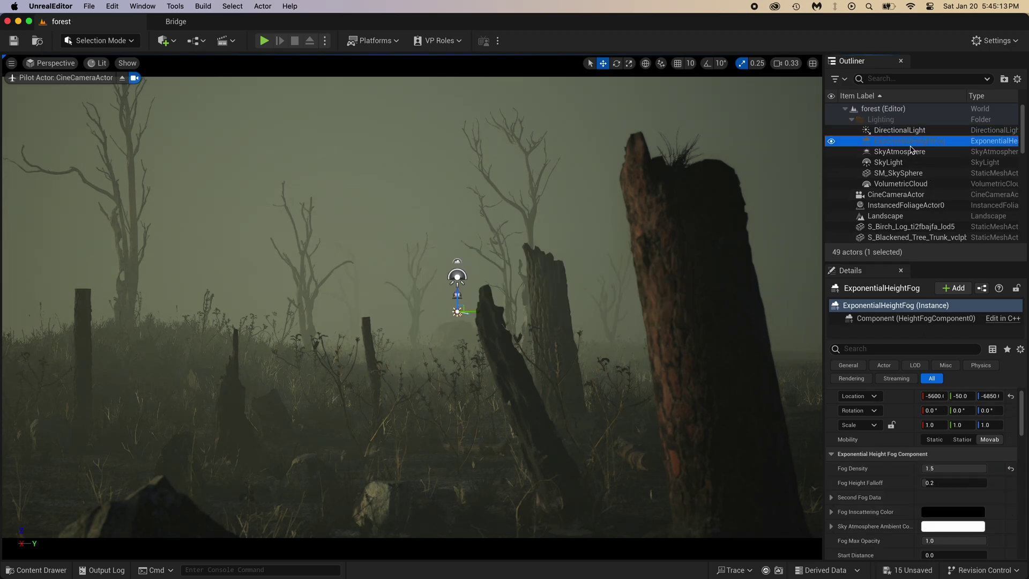
{"action": "left_click", "coordinate": [831, 141]}
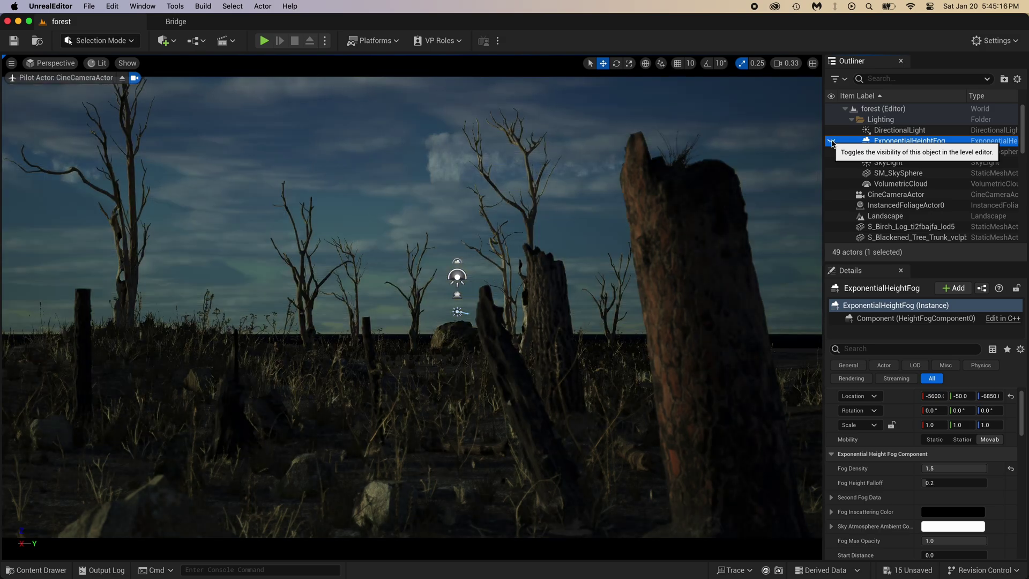
{"action": "left_click", "coordinate": [832, 141]}
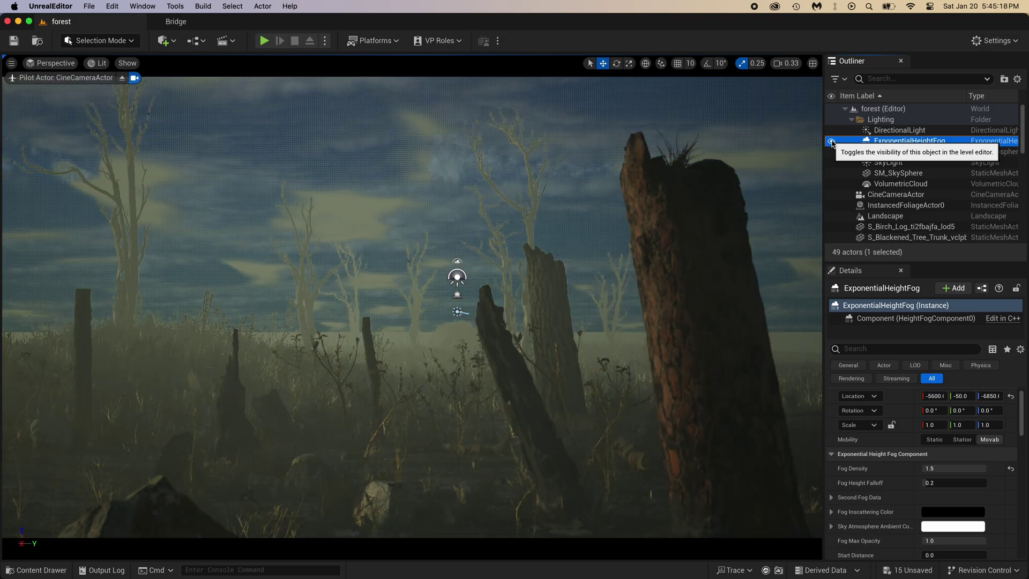
{"action": "left_click", "coordinate": [832, 141]}
{"action": "left_click", "coordinate": [831, 142]}
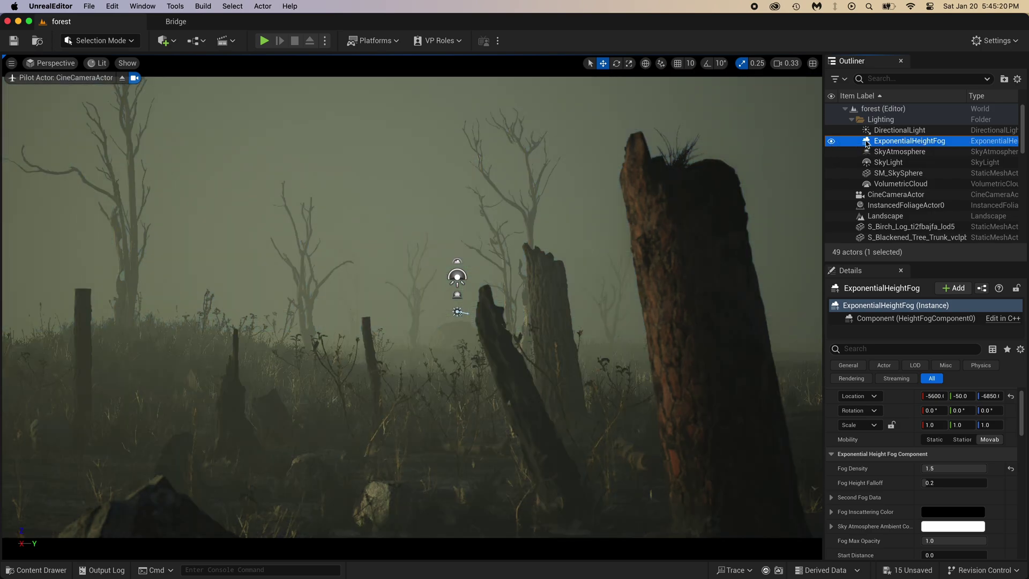
Set the Fog Density of the ExponentialHeightFog to 2.
{"action": "left_click", "coordinate": [911, 142]}
{"action": "left_click_drag", "start_coordinate": [1023, 420], "coordinate": [1023, 424]}
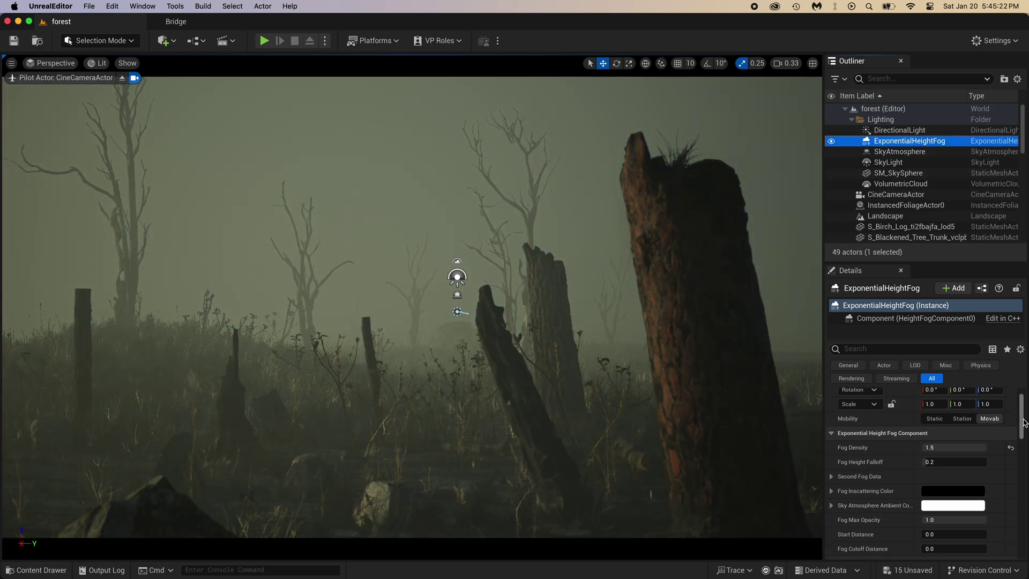
{"action": "left_click", "coordinate": [977, 449]}
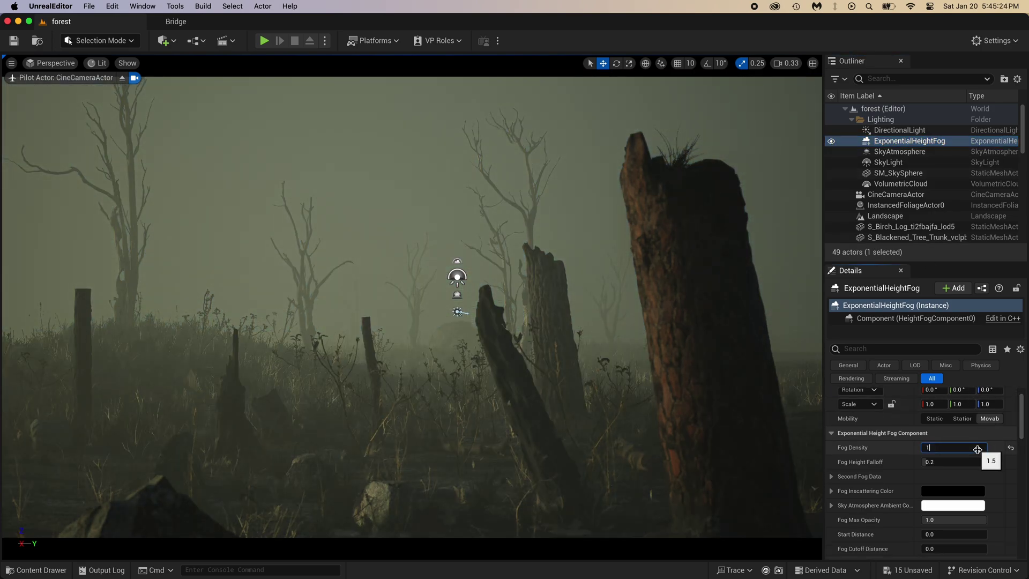
{"action": "type", "text": "2"}
{"action": "key", "text": "Return"}
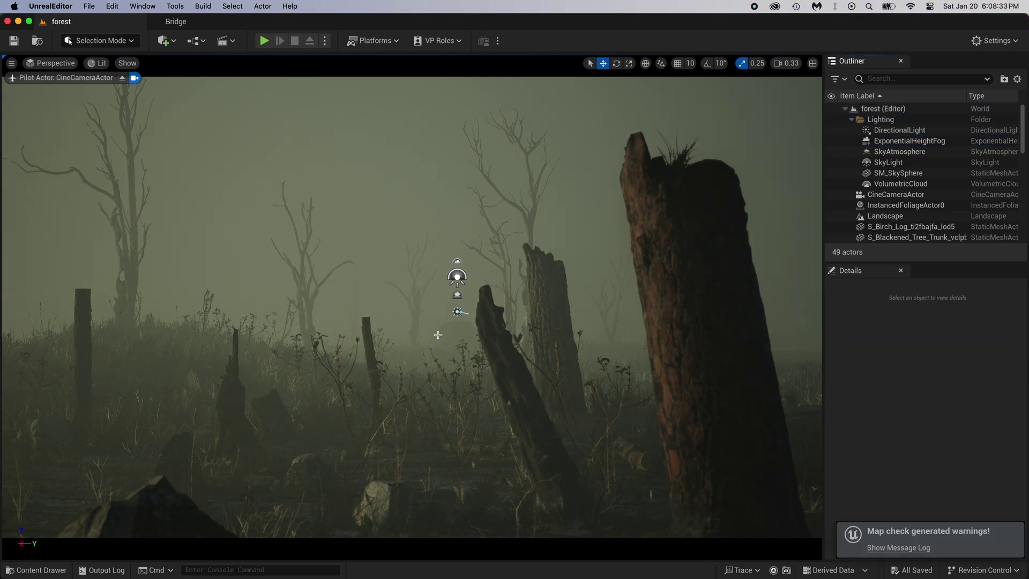
Hide the editor icons with Game View and switch to the Cinematic Viewport, looking through the CineCameraActor.
{"action": "left_click", "coordinate": [438, 335]}
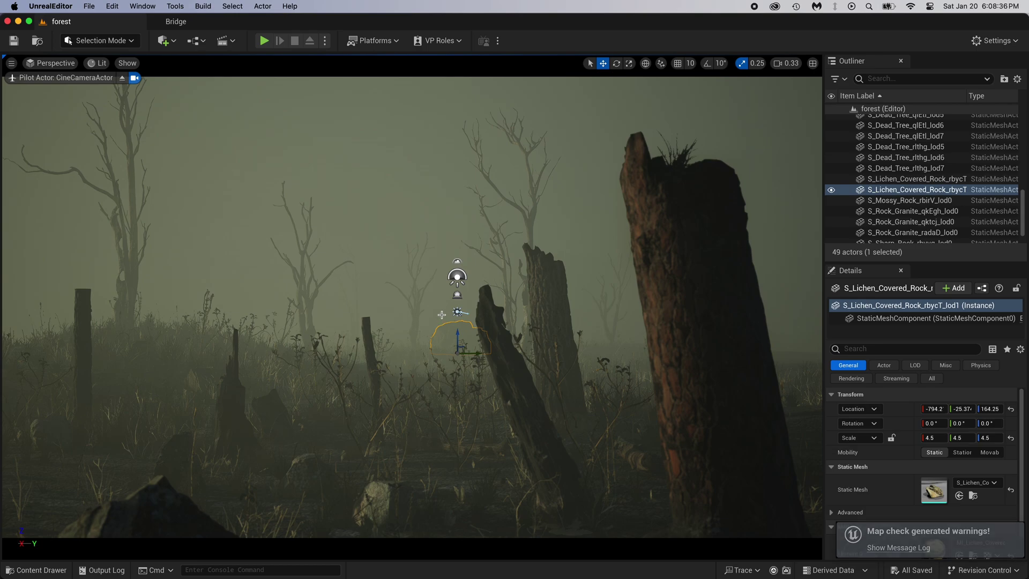
{"action": "key", "text": "g"}
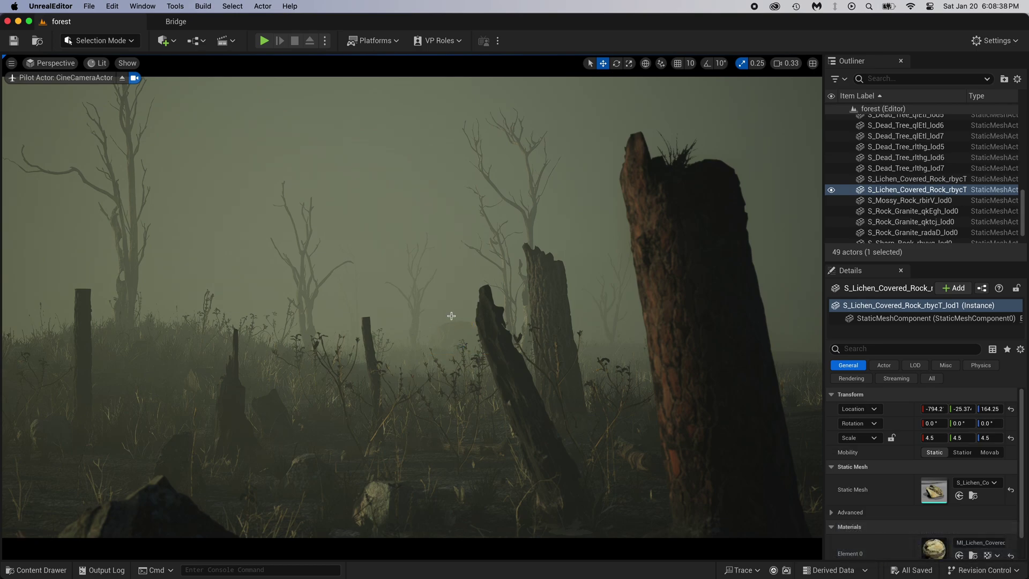
{"action": "left_click", "coordinate": [50, 63]}
{"action": "left_click", "coordinate": [74, 222]}
{"action": "left_click", "coordinate": [56, 65]}
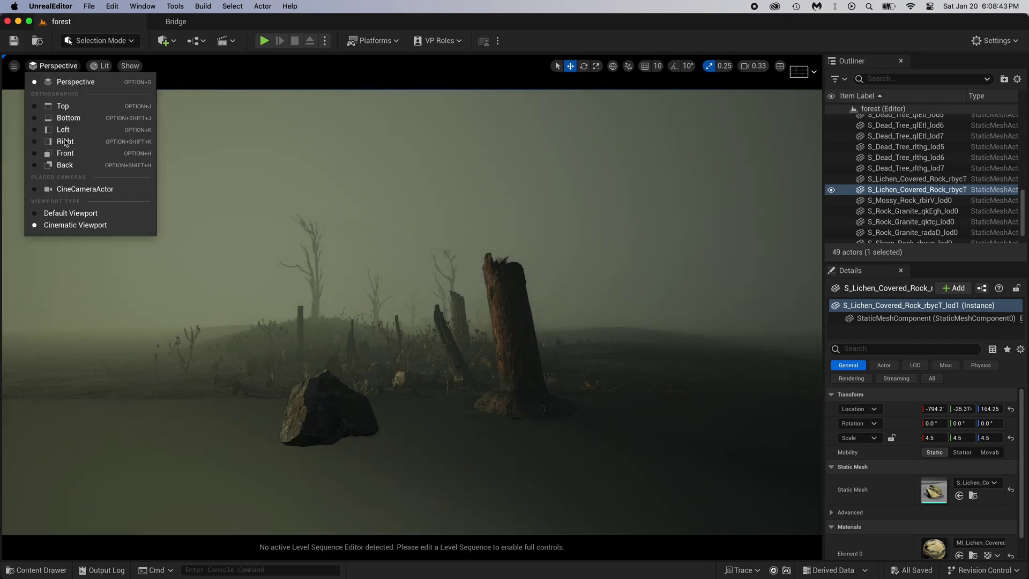
{"action": "left_click", "coordinate": [80, 189]}
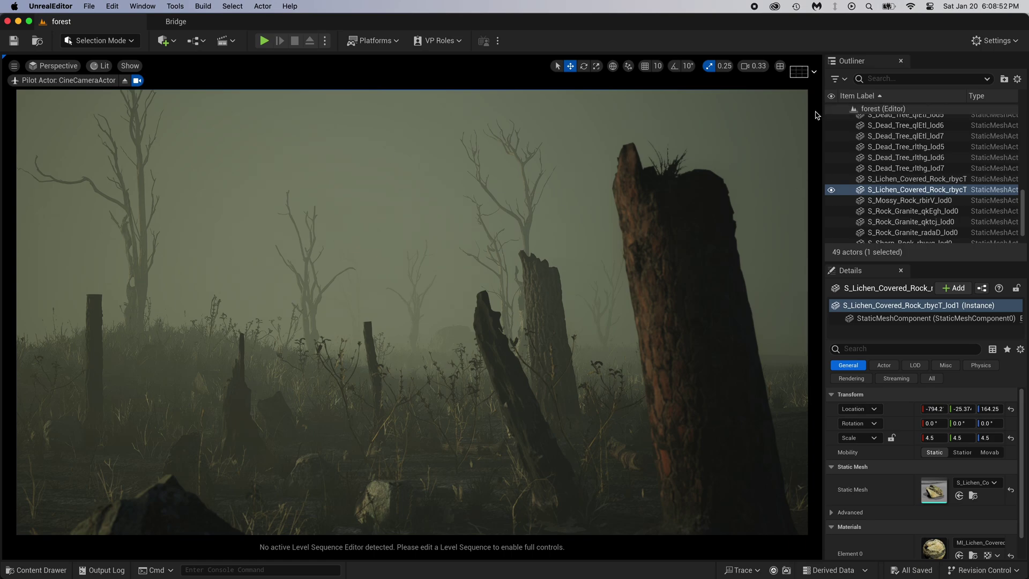
Capture a screenshot of the cinematic camera view and bring up the MacEditor folder in Finder that contains ScreenShot00000.png.
{"action": "key", "text": "F9"}
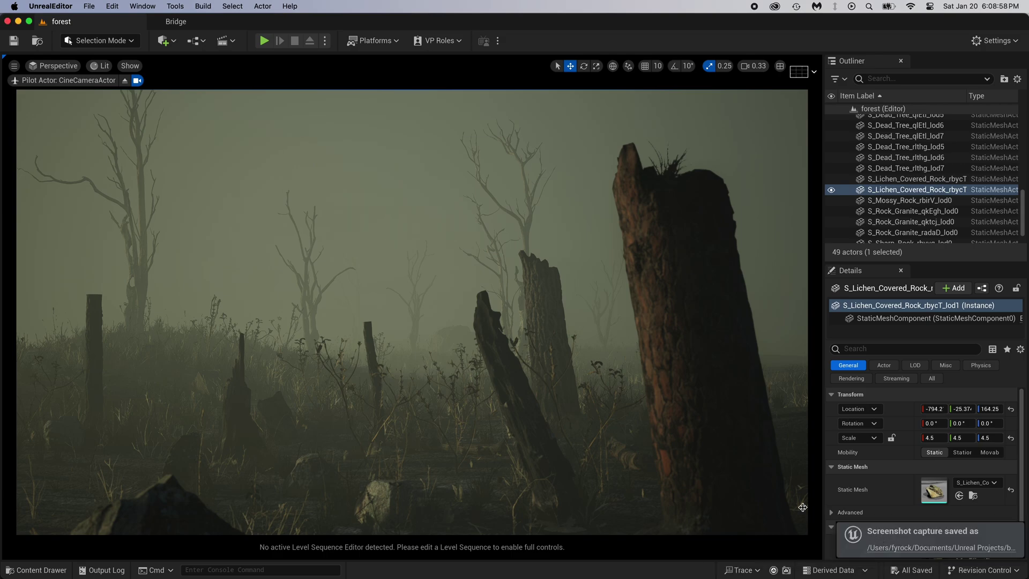
{"action": "key", "text": "ctrl+Up"}
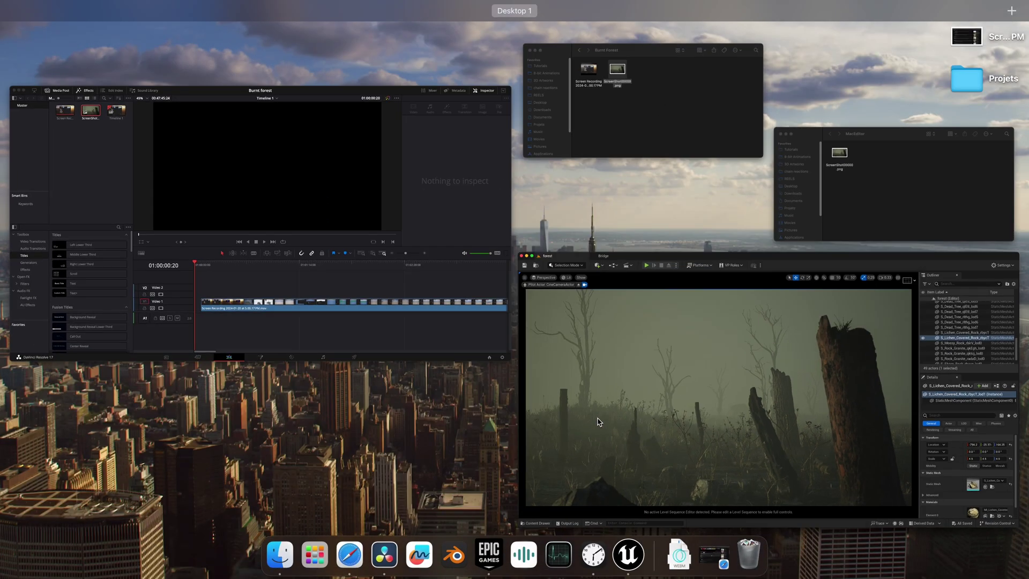
{"action": "left_click", "coordinate": [860, 186]}
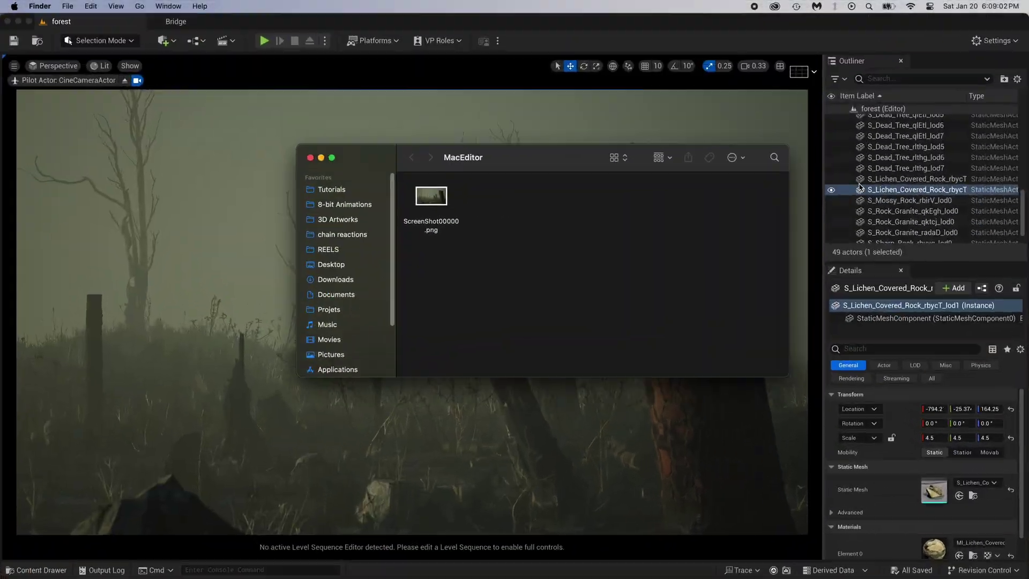